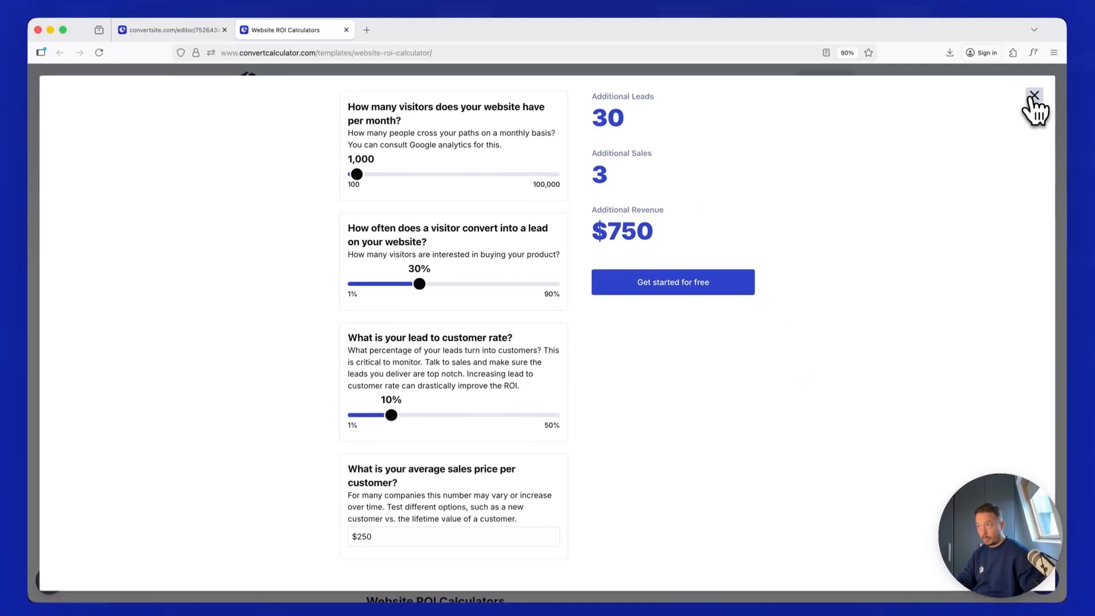
# Close the template preview, return to the Simple ROI-Calculator editor, and add a section with a box inside it.
pyautogui.click(1036, 103)
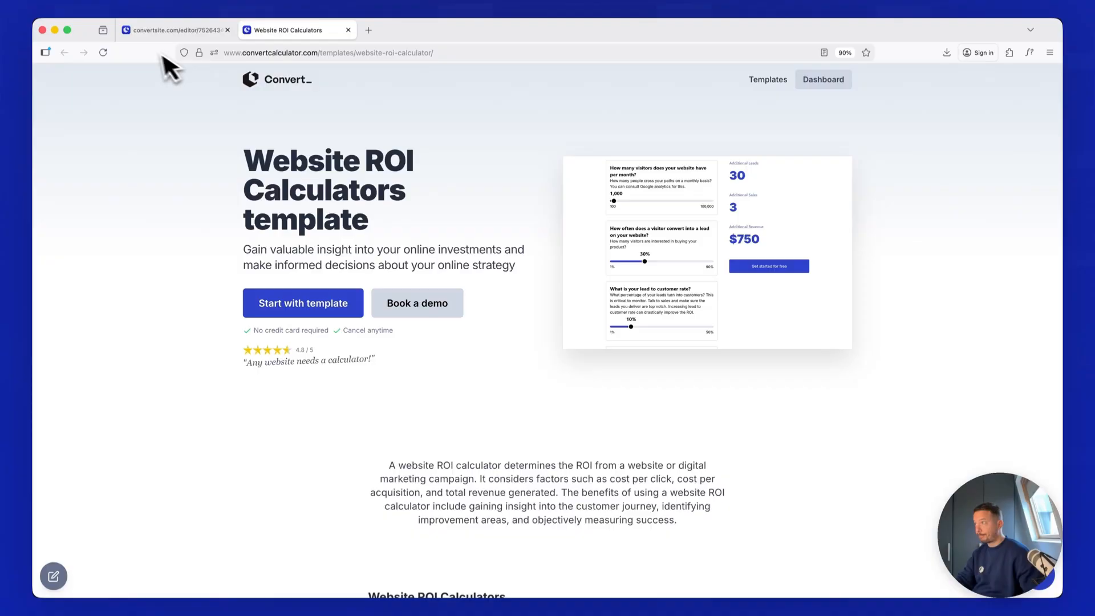
pyautogui.click(162, 31)
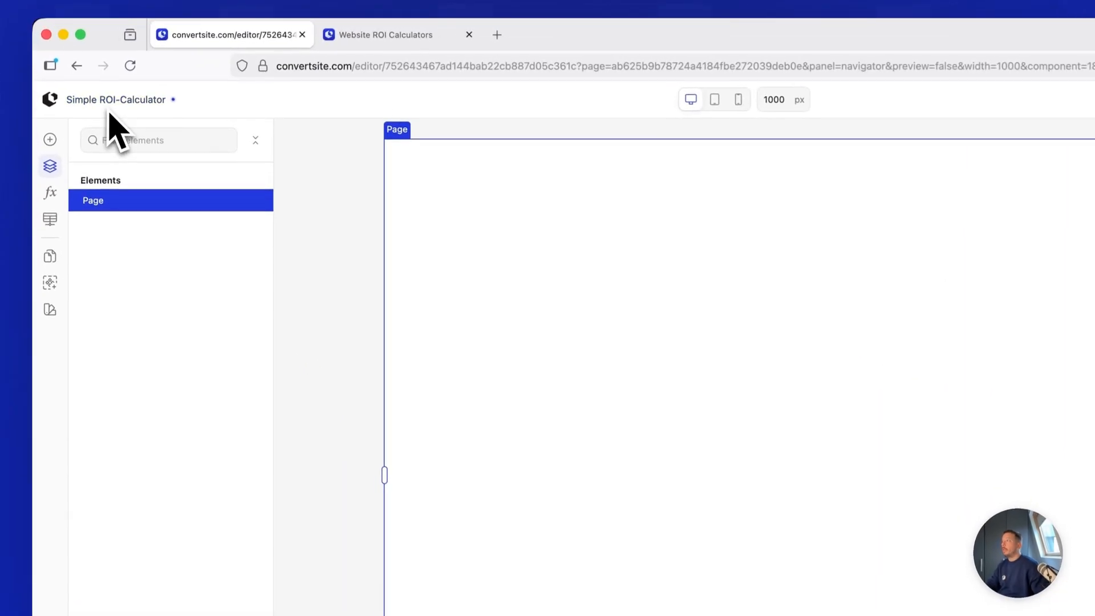
pyautogui.click(50, 141)
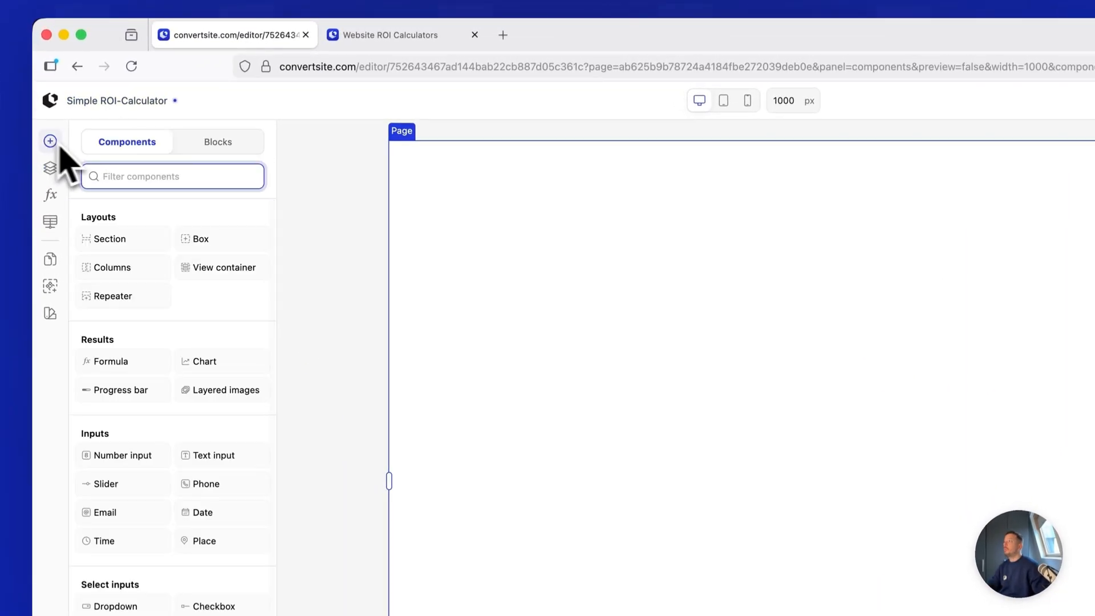
pyautogui.click(134, 238)
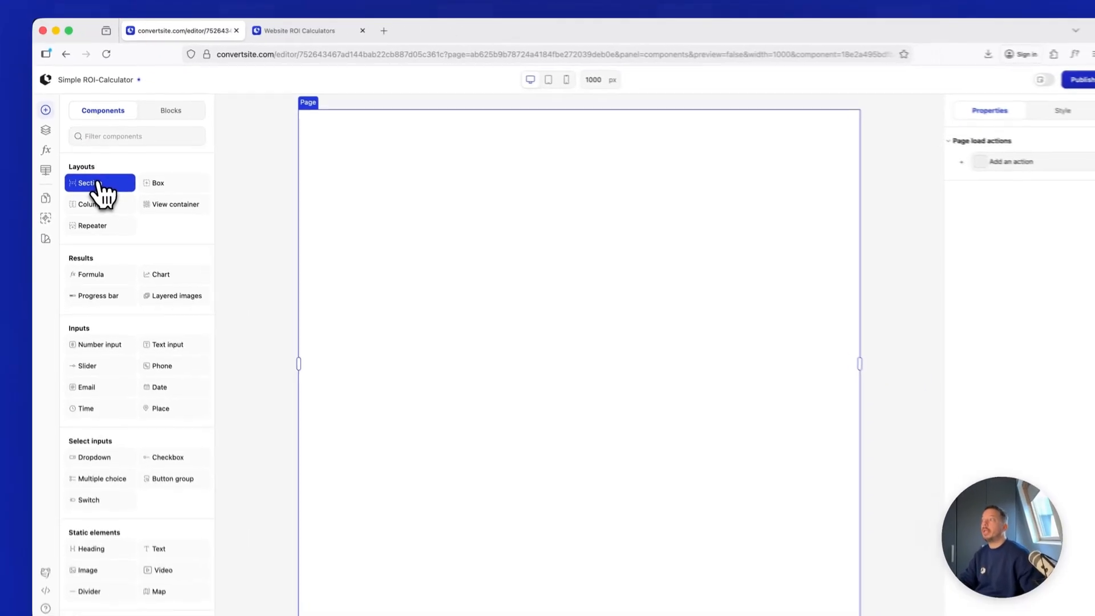
pyautogui.click(47, 108)
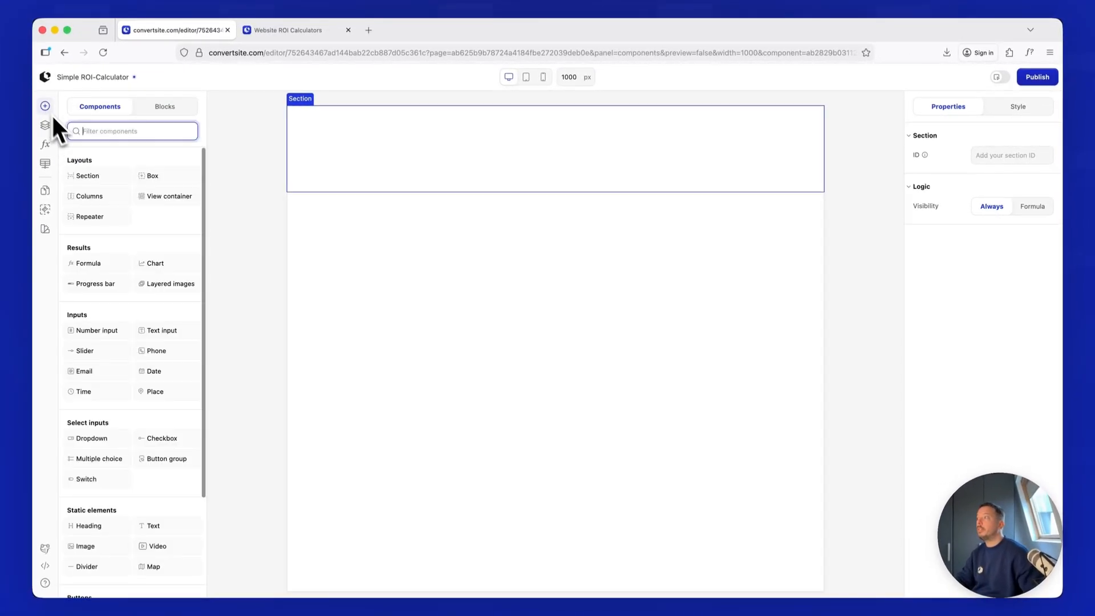
pyautogui.click(156, 177)
pyautogui.click(470, 177)
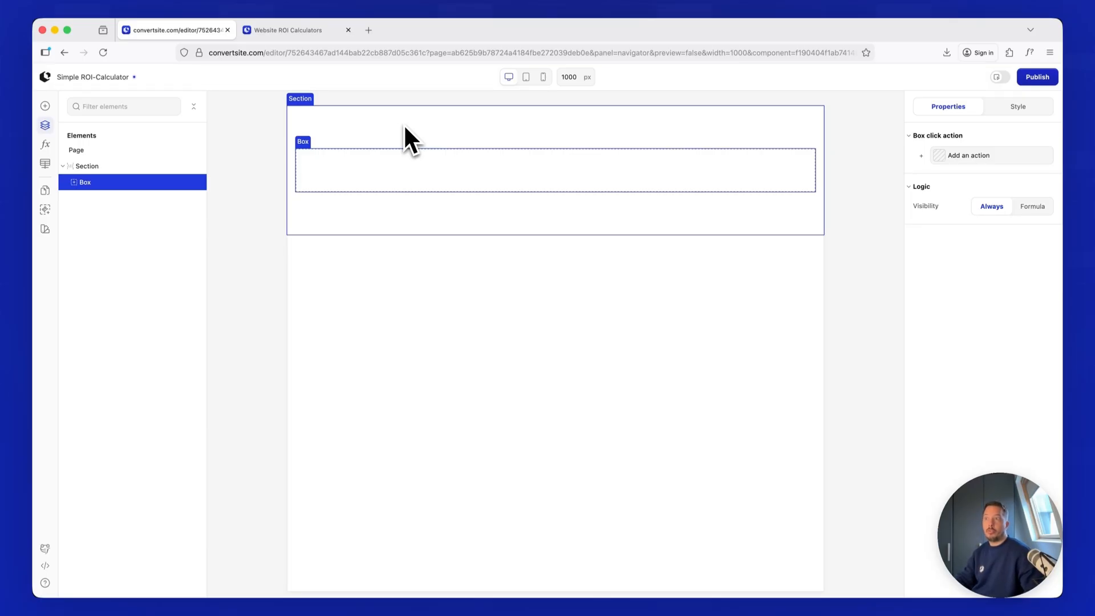
# Give the section's content a max width of 800 px and widen the page canvas to 1066 px.
pyautogui.click(403, 123)
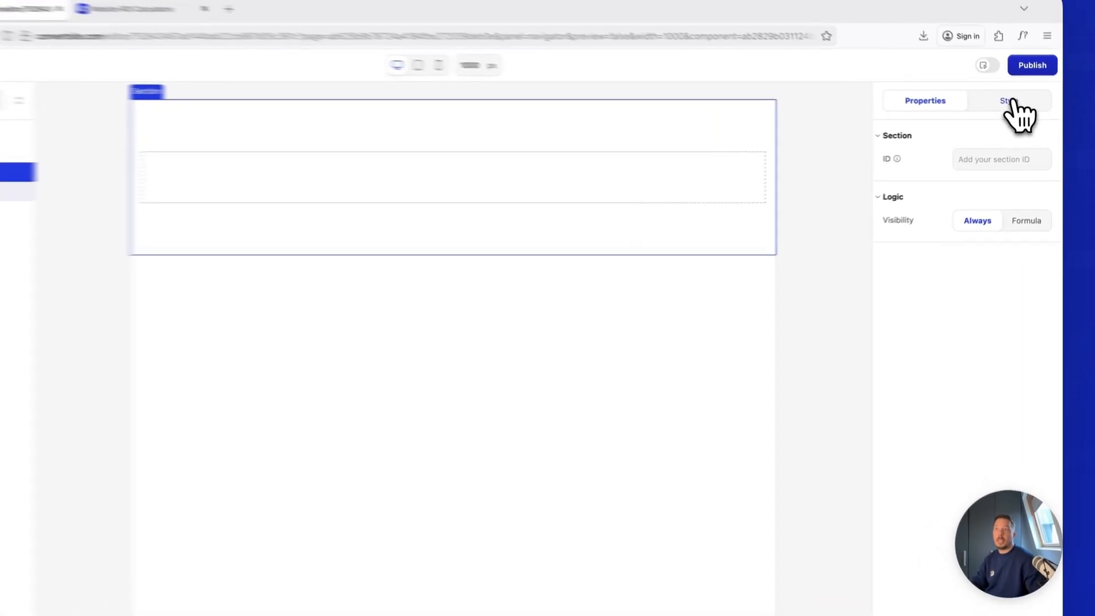
pyautogui.click(1001, 96)
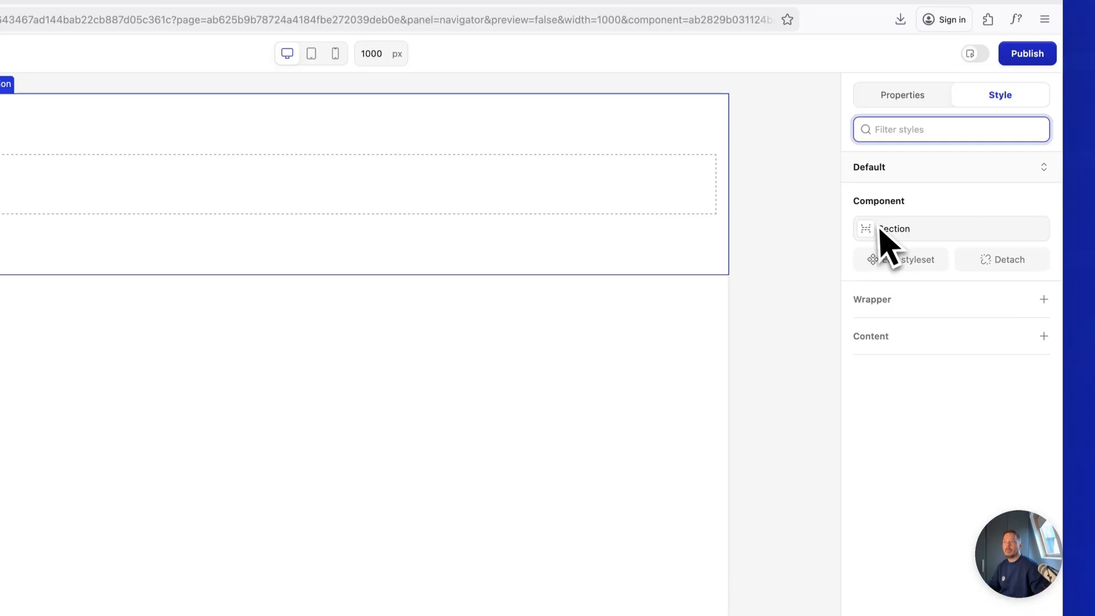
pyautogui.click(1043, 338)
pyautogui.write('max')
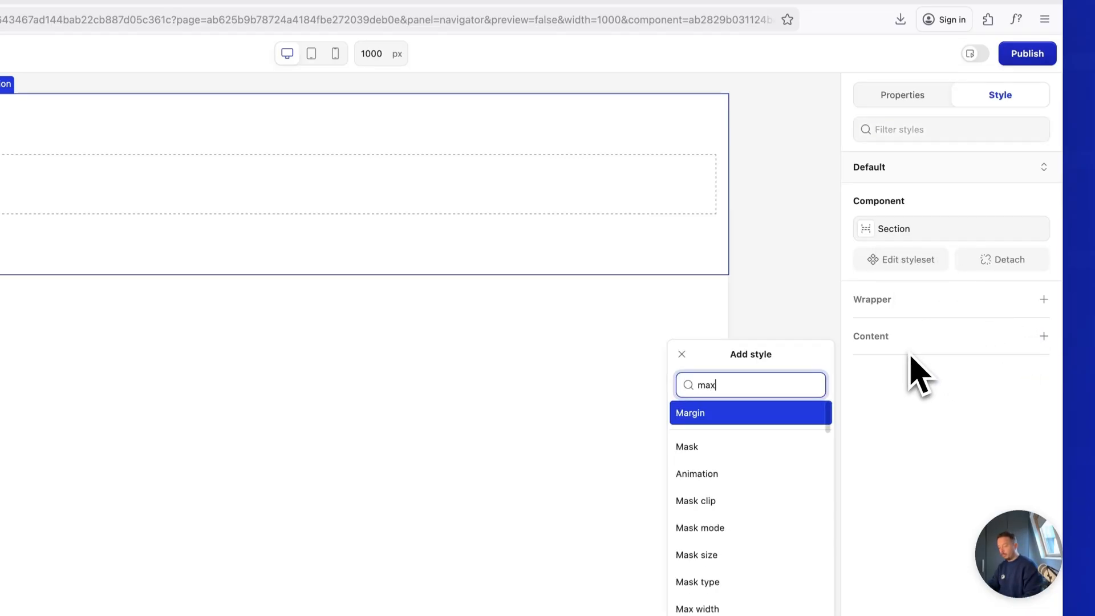
pyautogui.click(734, 421)
pyautogui.click(968, 363)
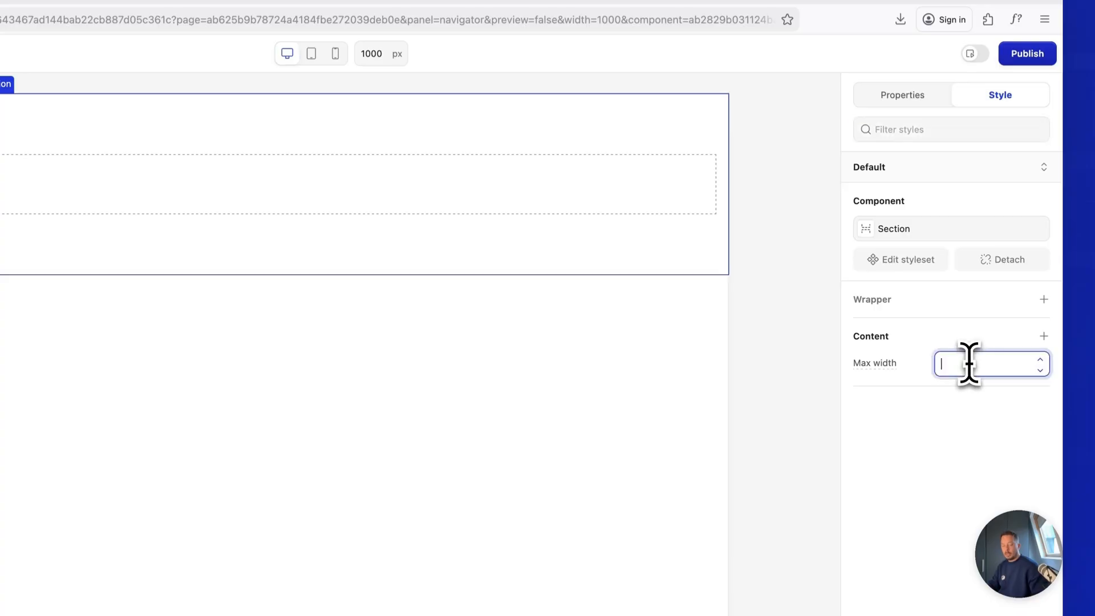
pyautogui.write('800')
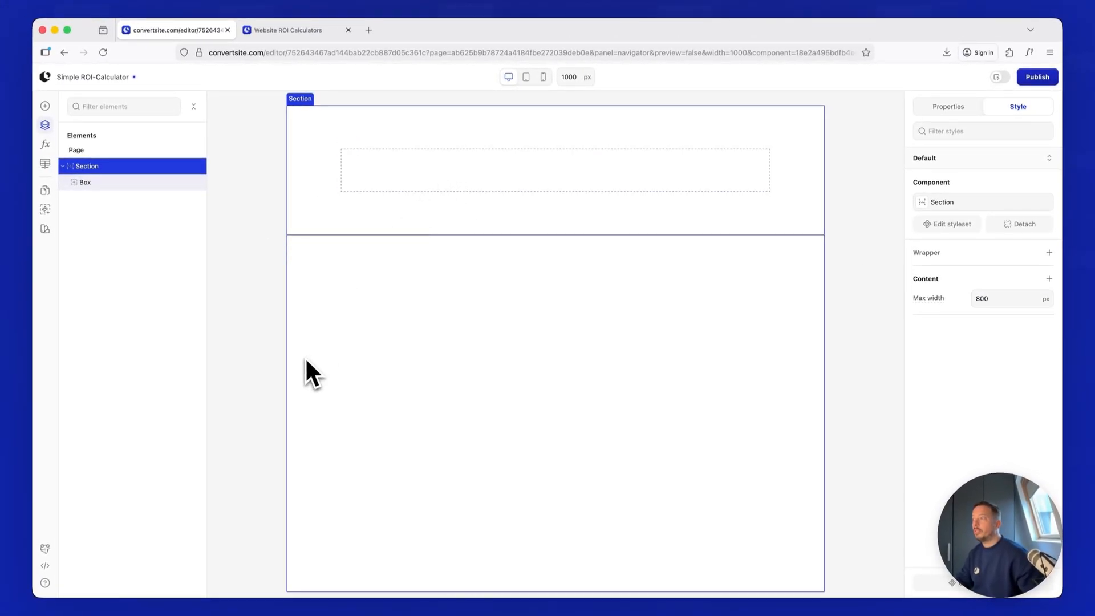
pyautogui.moveTo(288, 353)
pyautogui.mouseDown()
pyautogui.moveTo(230, 345)
pyautogui.moveTo(268, 349)
pyautogui.mouseUp()
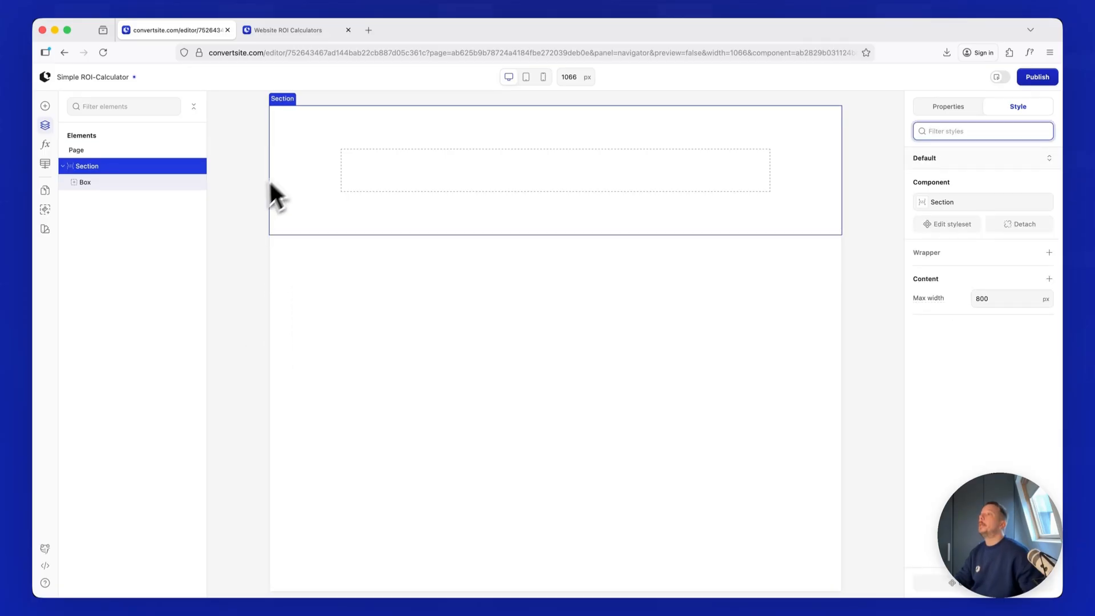
# Rename the box inside the section as wrapper.
pyautogui.doubleClick(137, 183)
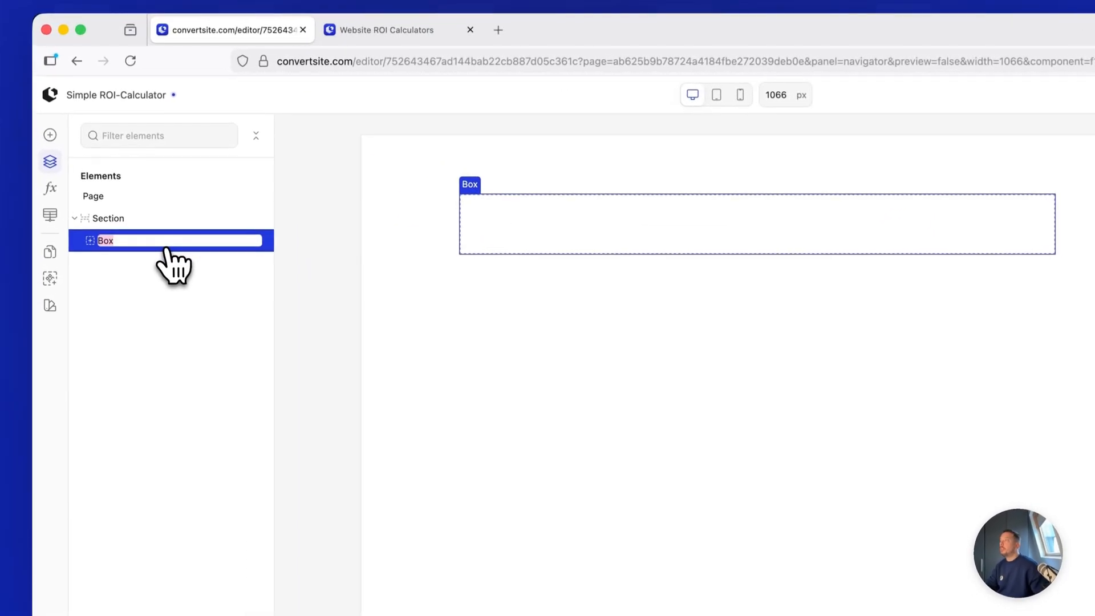
pyautogui.write('wra')
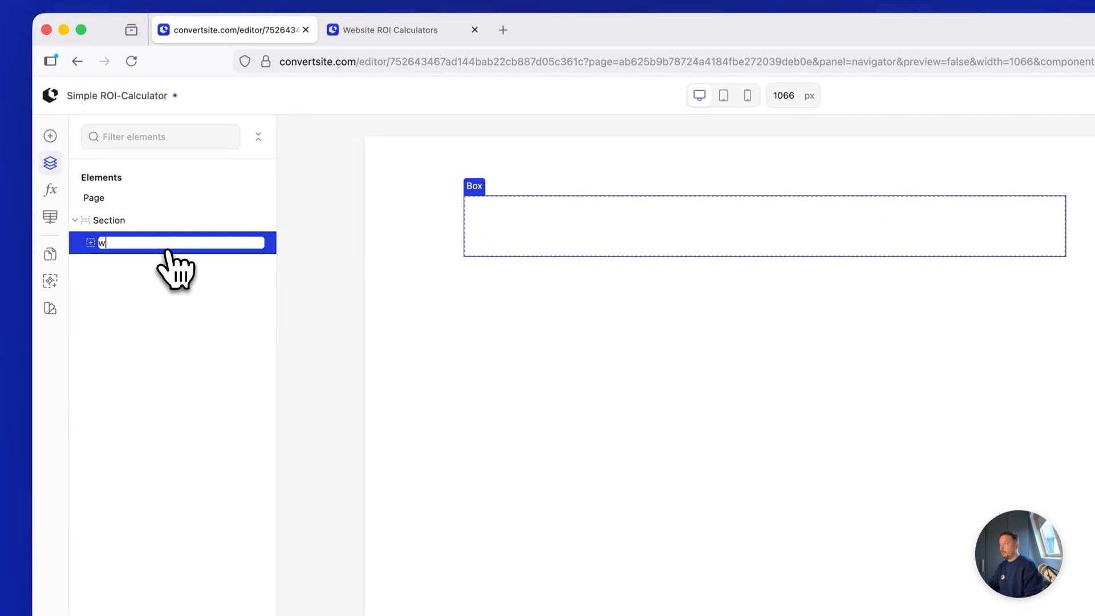
pyautogui.write('pper')
pyautogui.press('Return')
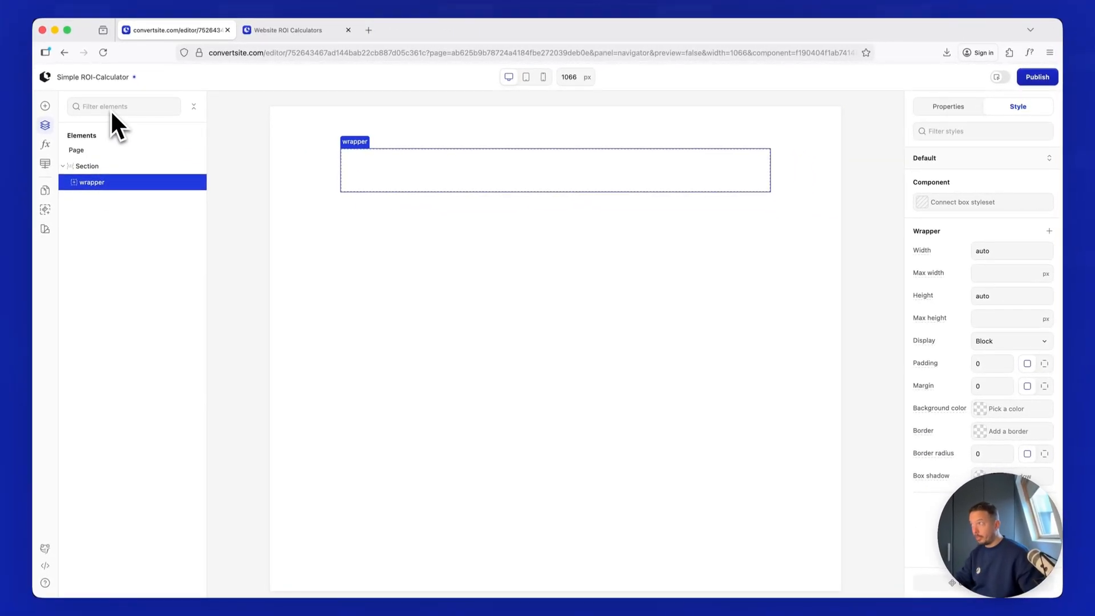
# Add a two-column layout inside the wrapper and set its gap to 40.
pyautogui.click(46, 107)
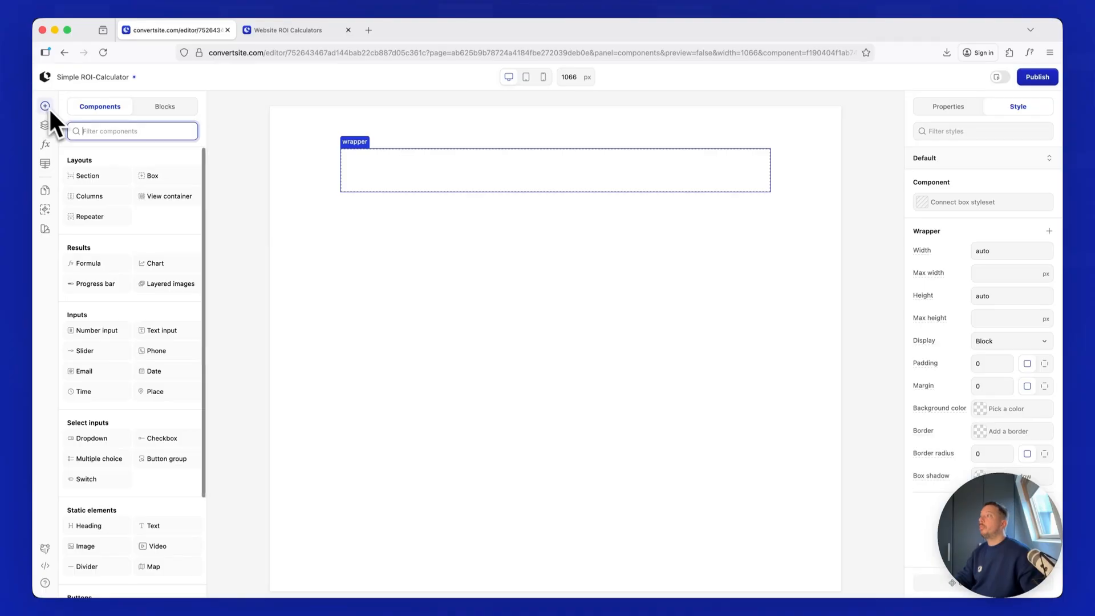
pyautogui.click(96, 201)
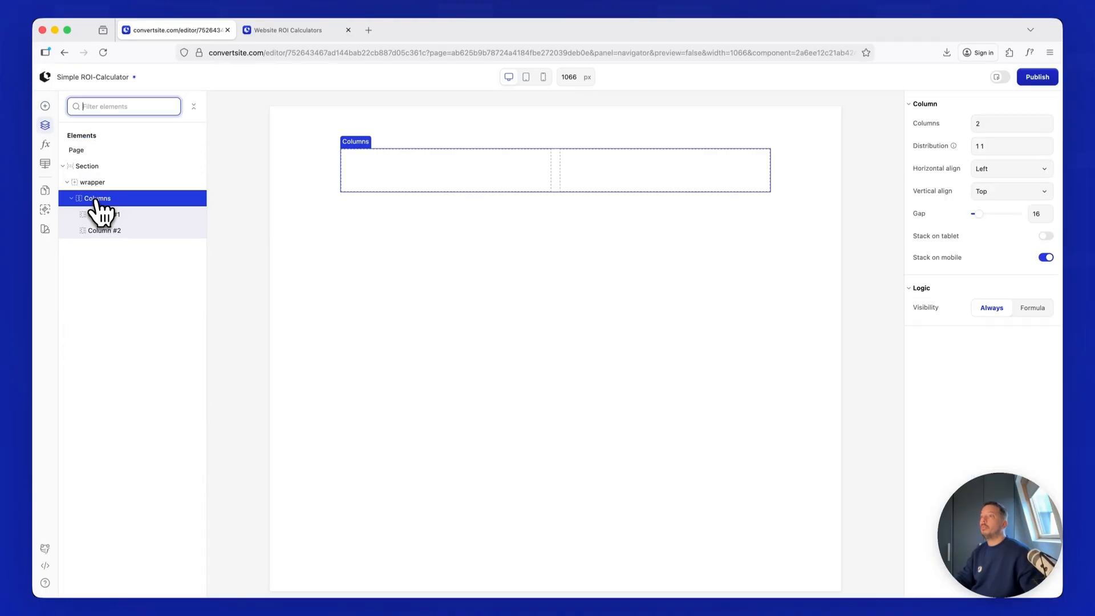
pyautogui.click(1038, 214)
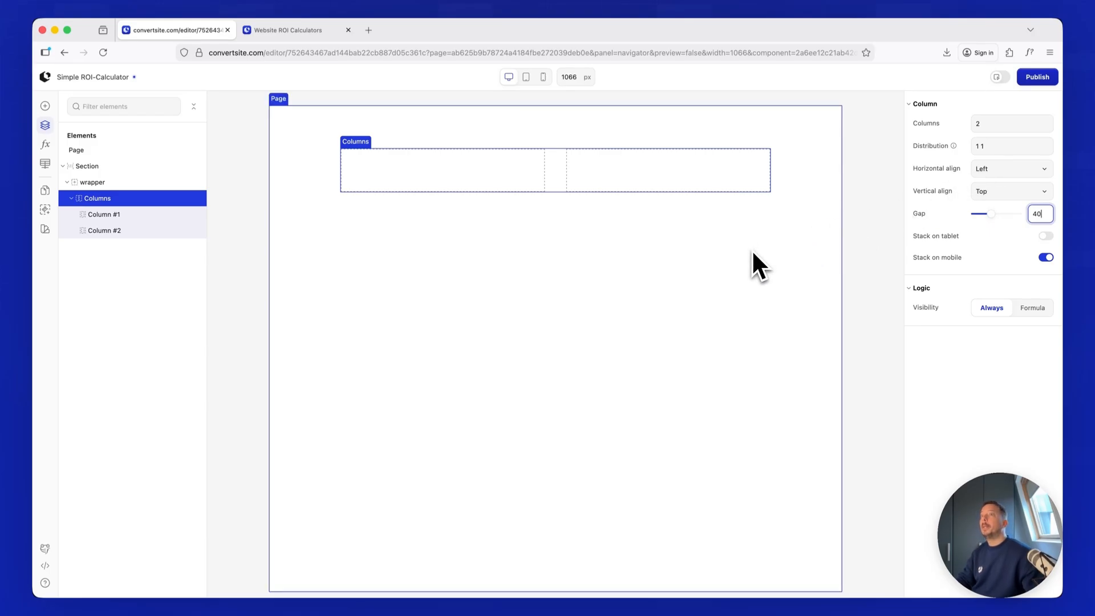
# Add a box inside Column #1 and rename it question-wrapper.
pyautogui.click(104, 216)
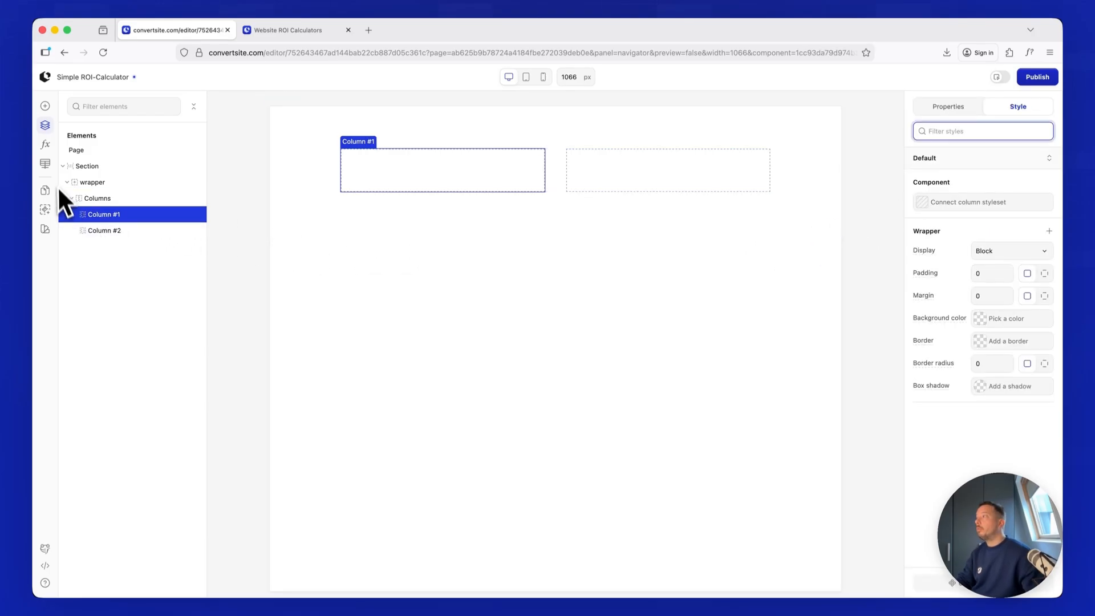
pyautogui.click(45, 107)
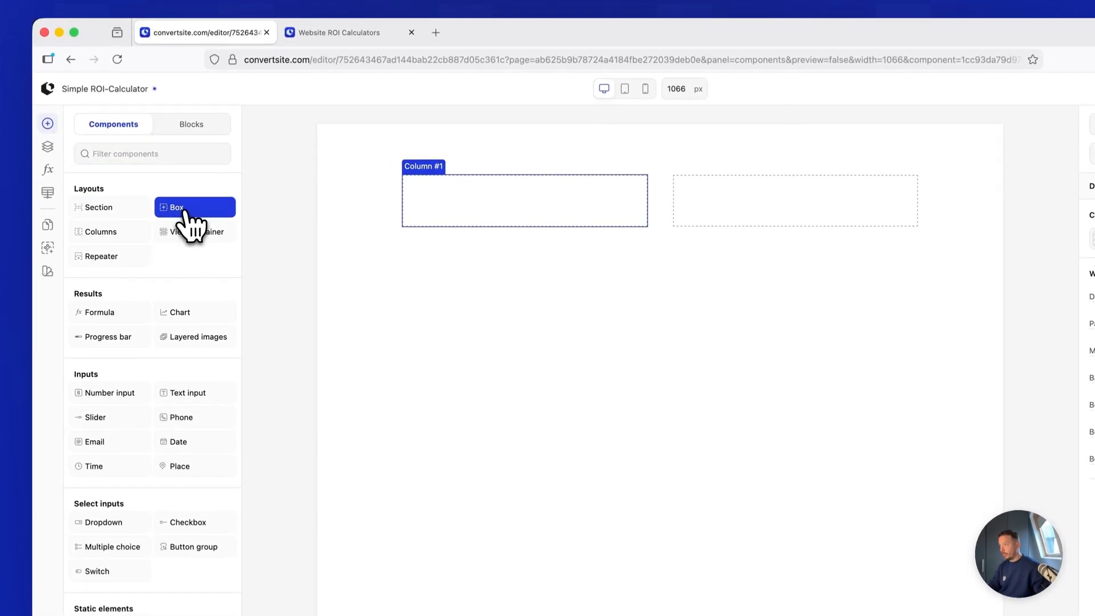
pyautogui.click(162, 178)
pyautogui.doubleClick(132, 278)
pyautogui.write('q')
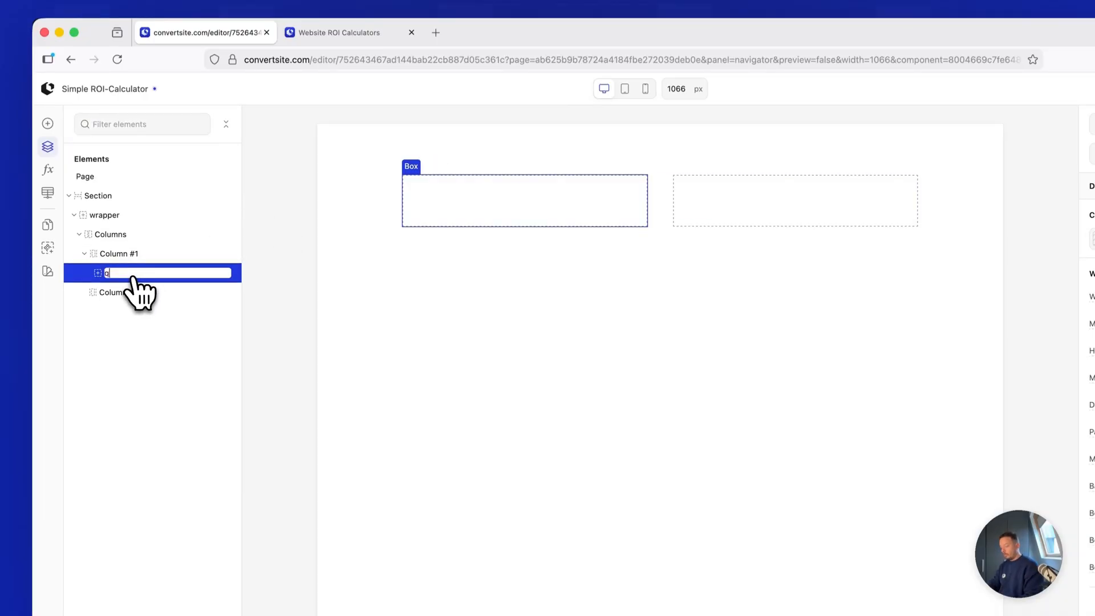
pyautogui.write('uestion-wrapper')
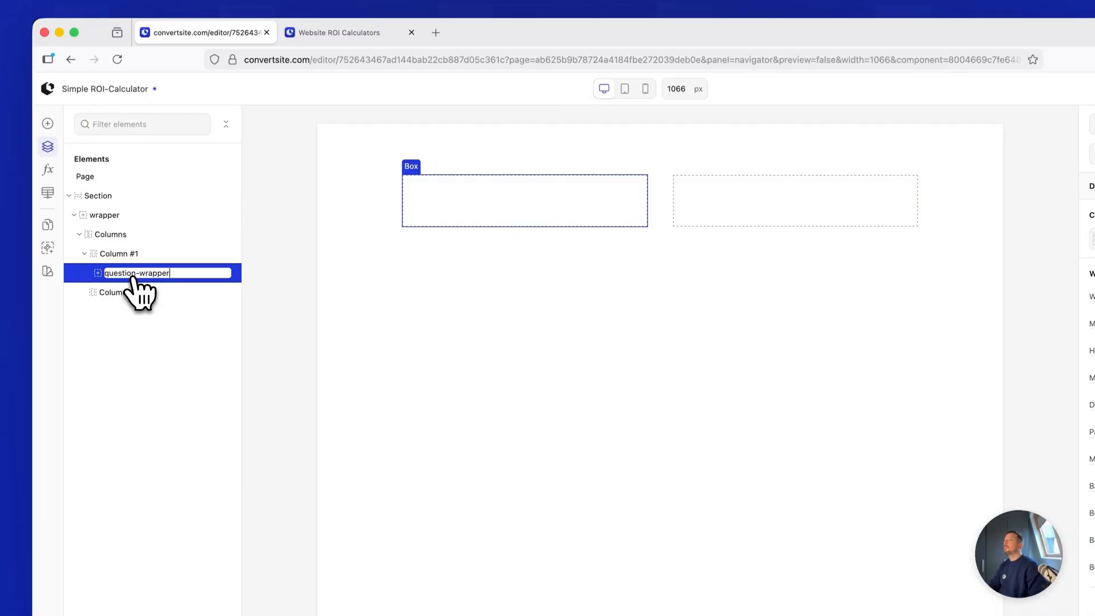
pyautogui.press('Return')
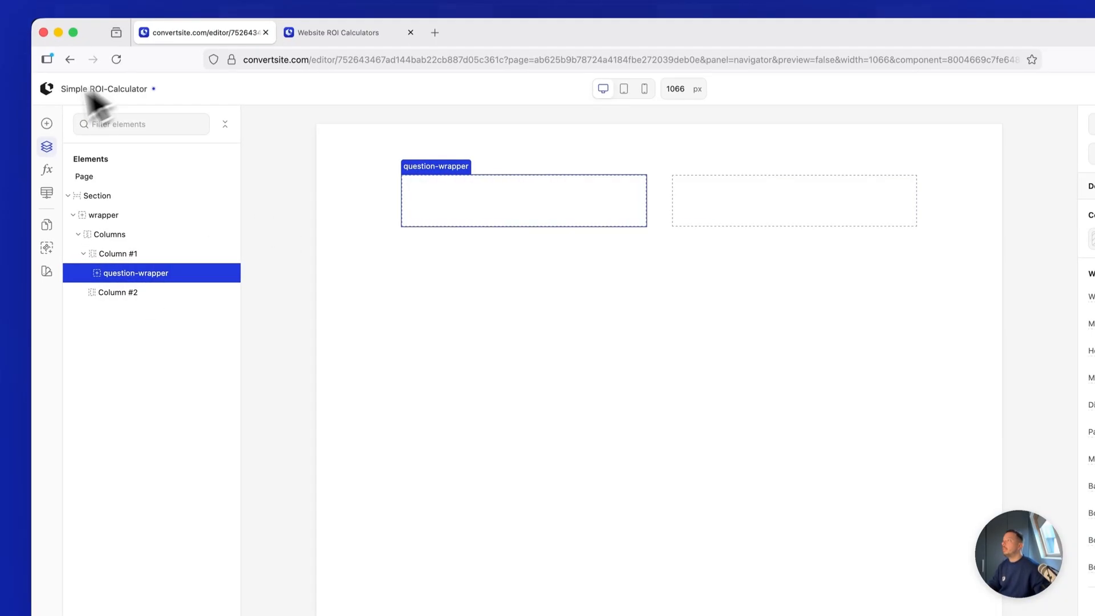
# Find the Slider component and add it inside question-wrapper.
pyautogui.click(47, 124)
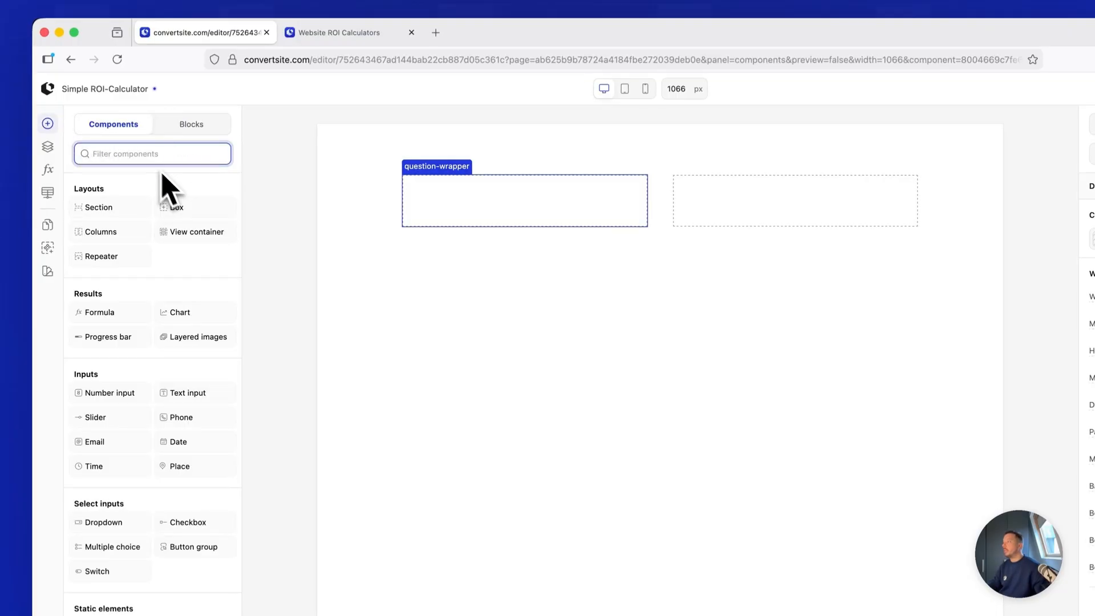
pyautogui.click(144, 154)
pyautogui.write('slider')
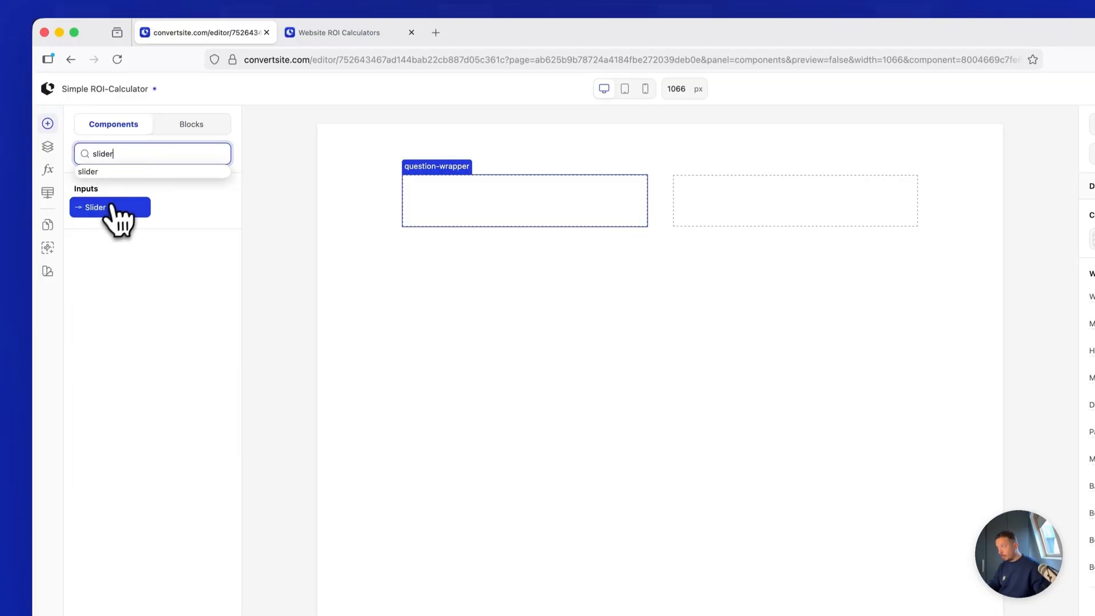
pyautogui.click(108, 209)
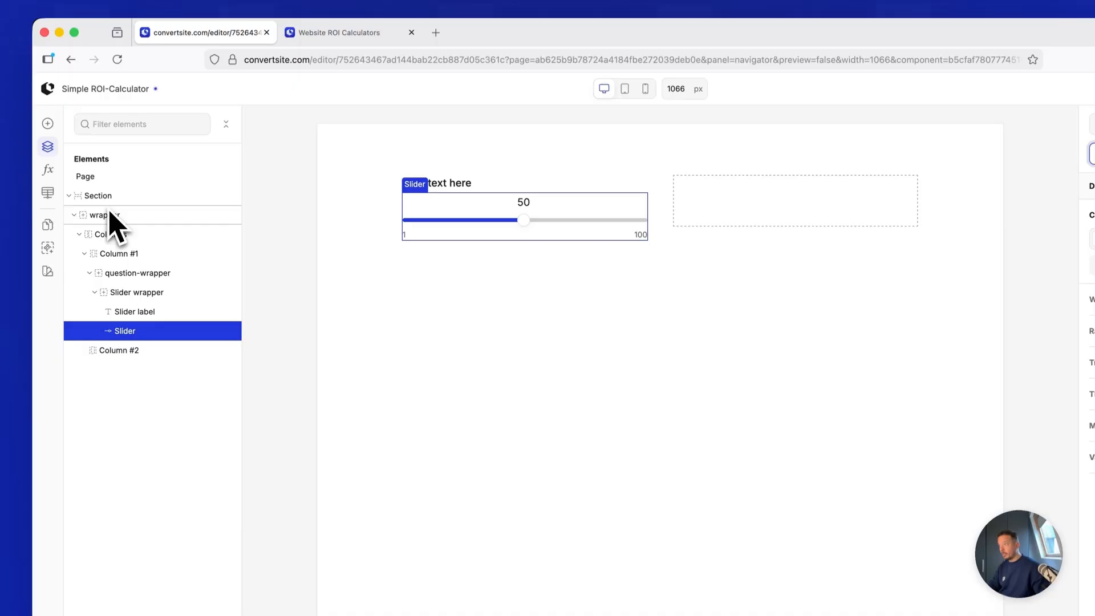
# Set the slider label's content to "How many visitors does your website have per month?".
pyautogui.click(527, 181)
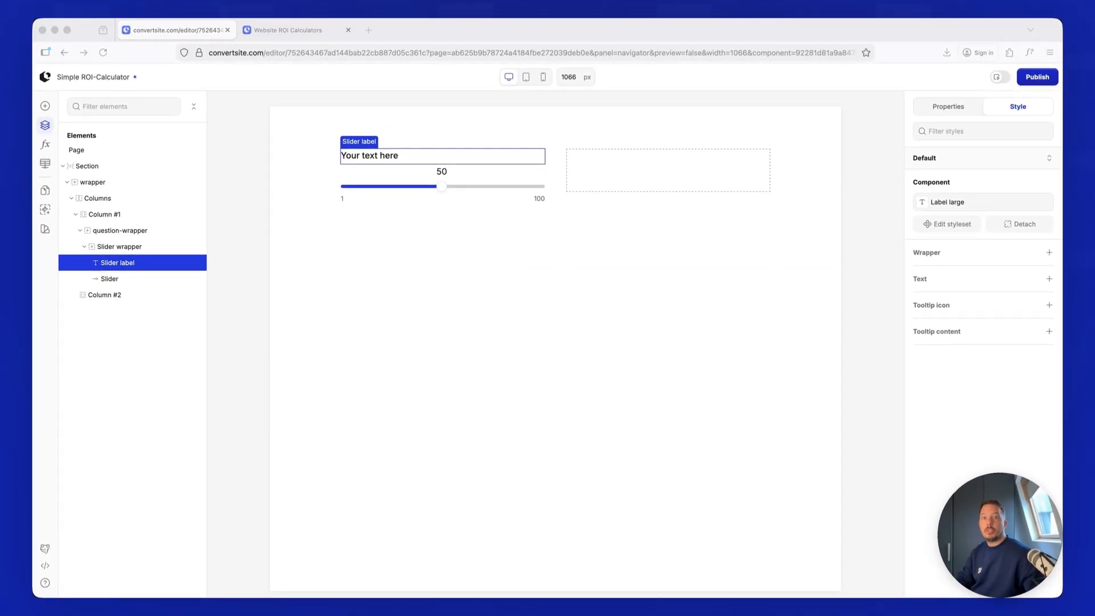
pyautogui.click(948, 108)
pyautogui.tripleClick(949, 177)
pyautogui.write('How many visitors does your website have per month?')
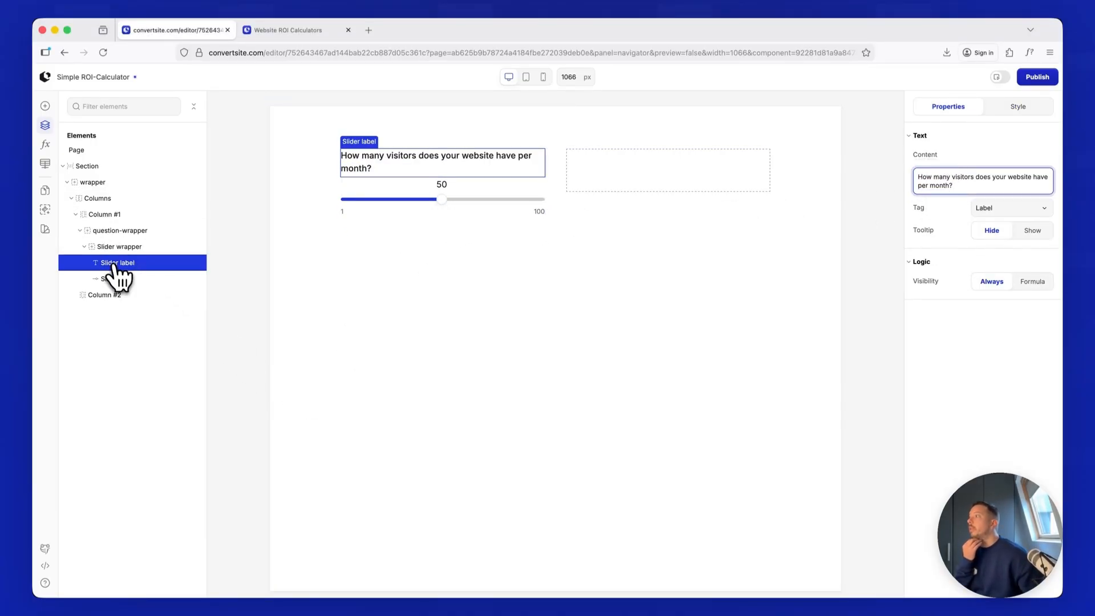
# Add text between the slider label and slider reading "How many people cross your paths on a monthly basis? You can consult Google analytics for this.".
pyautogui.click(45, 106)
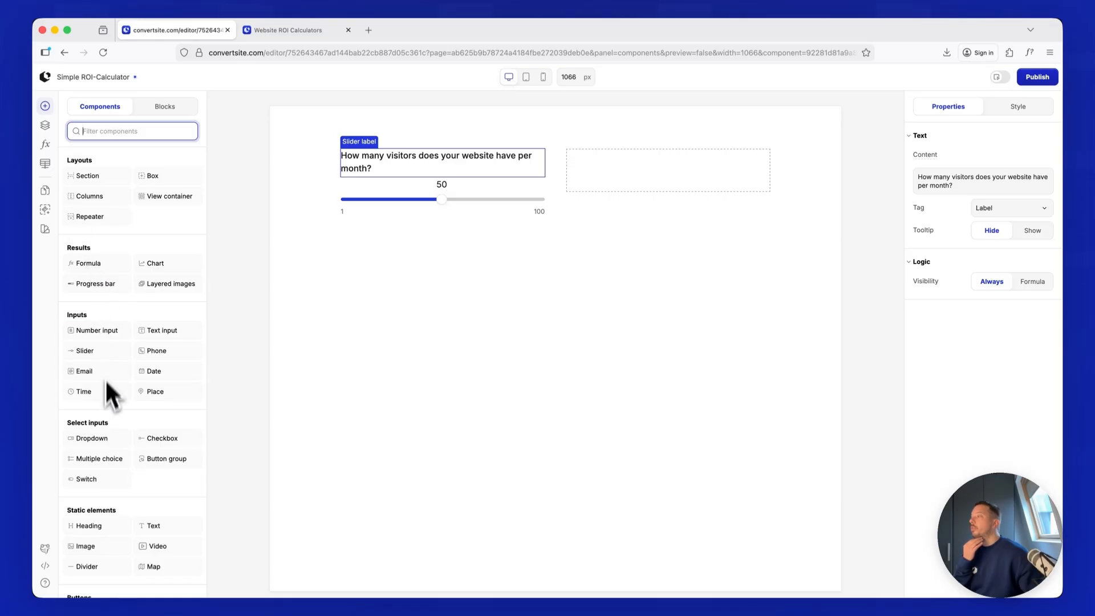
pyautogui.click(160, 525)
pyautogui.moveTo(117, 305); pyautogui.dragTo(125, 279)
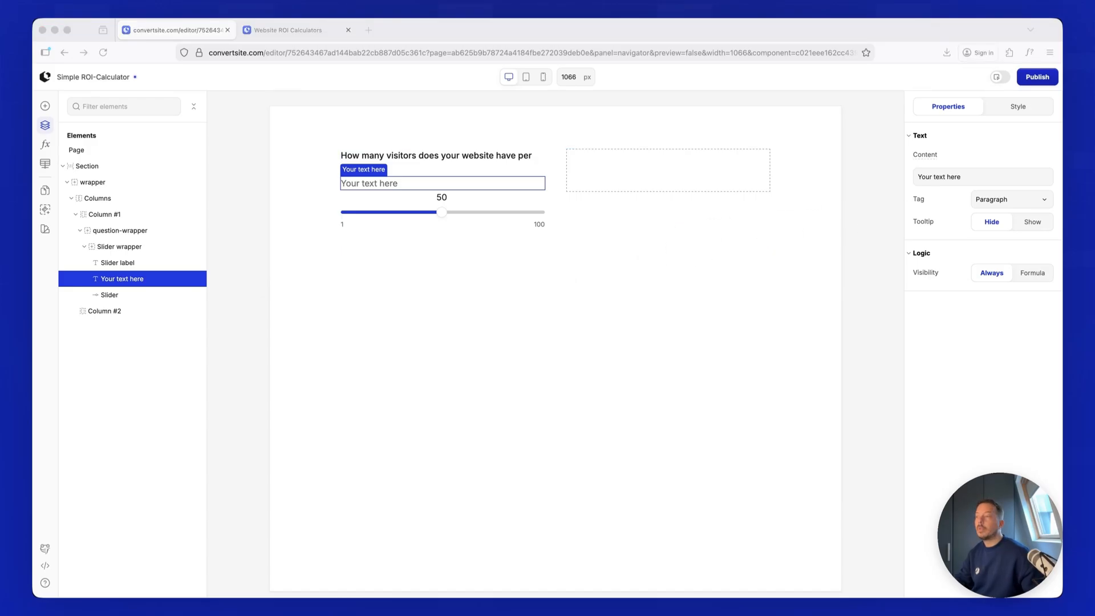
pyautogui.click(944, 177)
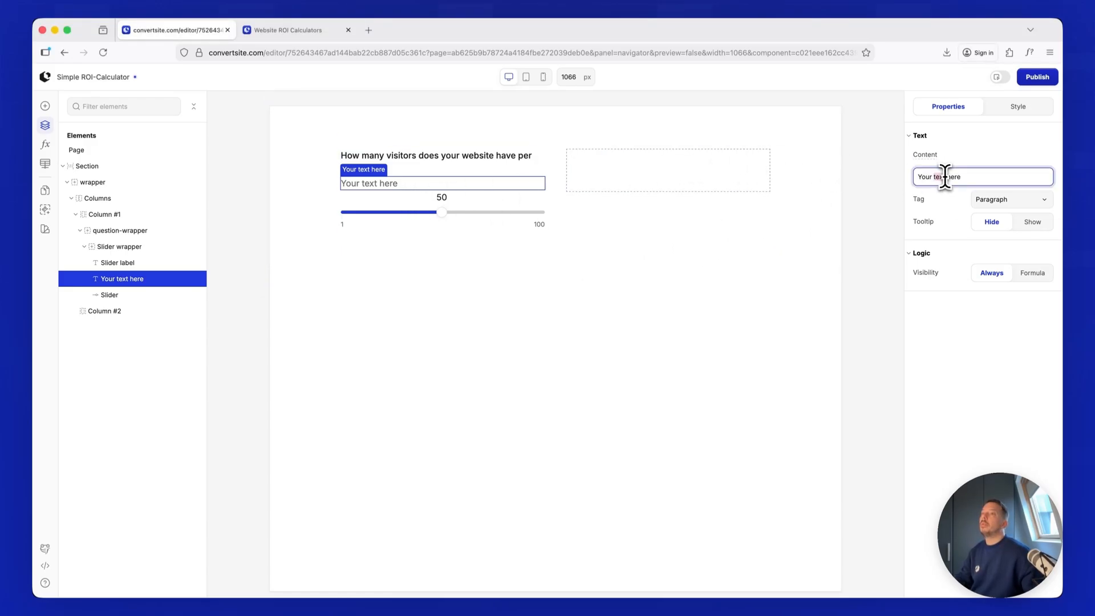
pyautogui.press('super+a')
pyautogui.write('How many people cross your paths on a monthly basis? You can consult Google analytics for this.')
# Set the slider's minimum to 100, its default to 1000 and its maximum to 100,000.
pyautogui.click(478, 218)
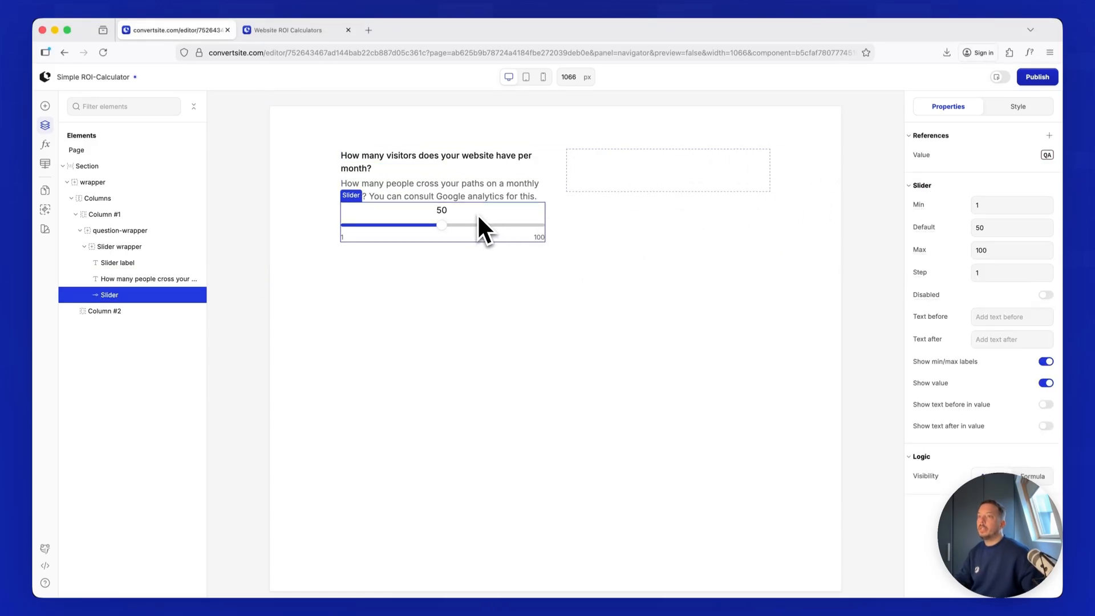
pyautogui.click(1007, 204)
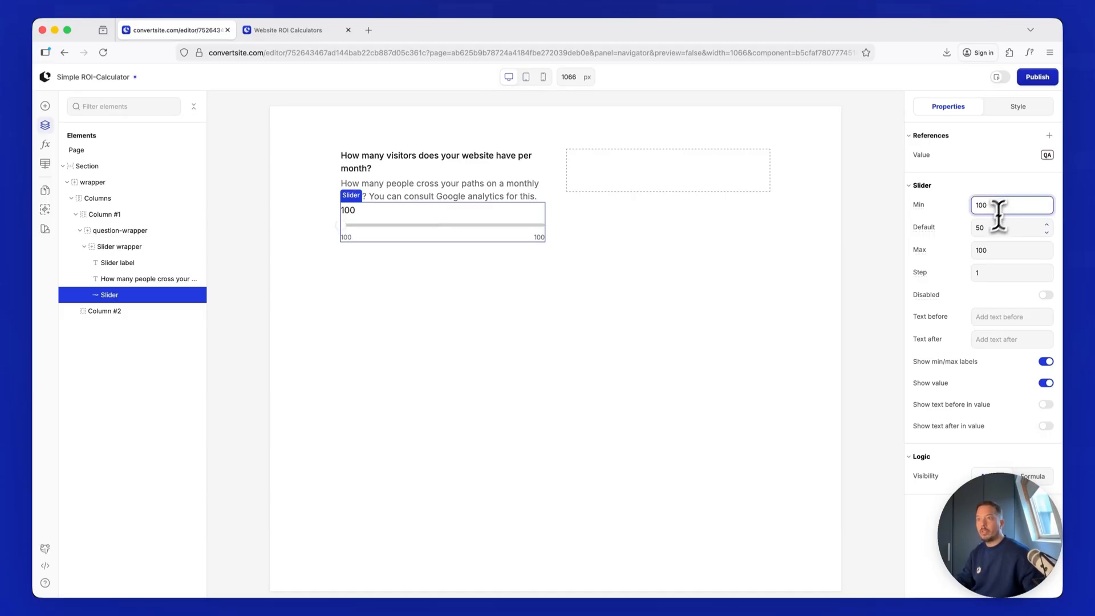
pyautogui.doubleClick(987, 227)
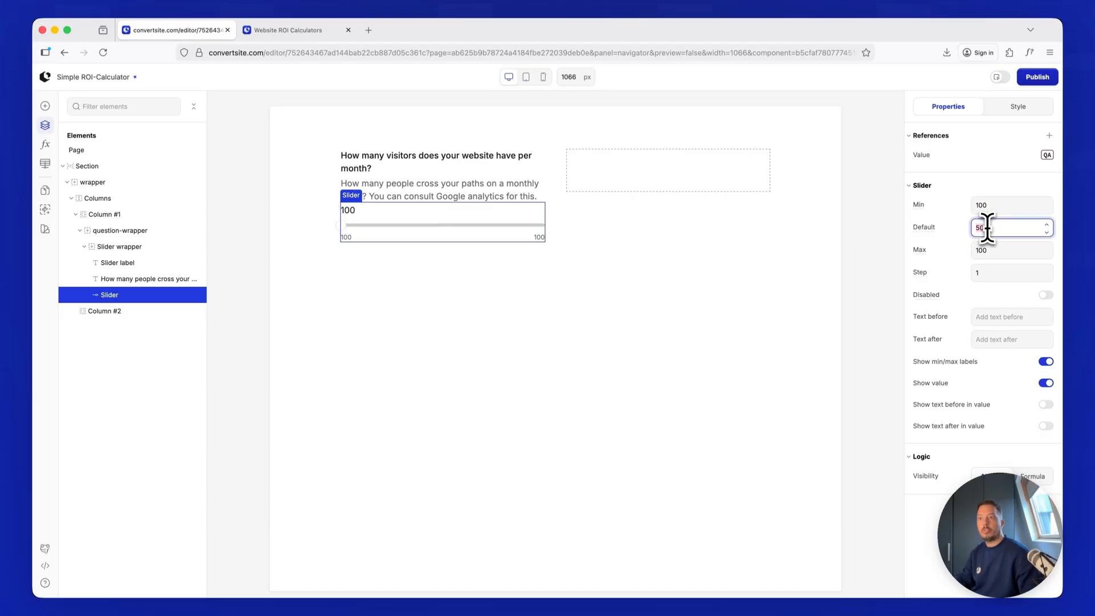
pyautogui.doubleClick(989, 250)
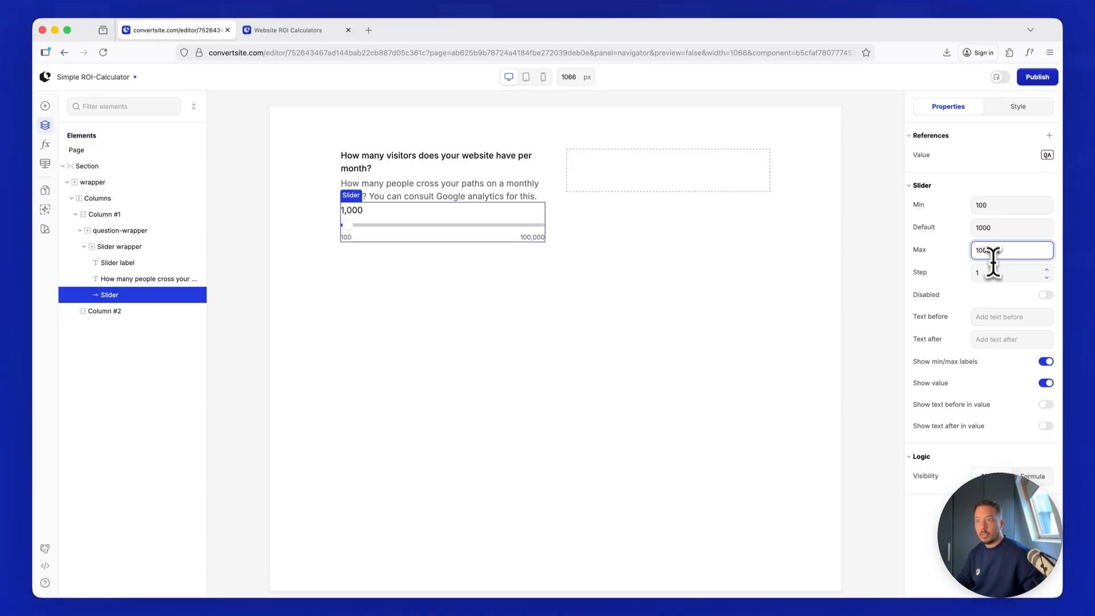
# Finish the slider's range with a maximum of 100000 and set its step to 100.
pyautogui.write('100000')
pyautogui.click(996, 272)
pyautogui.write('00')
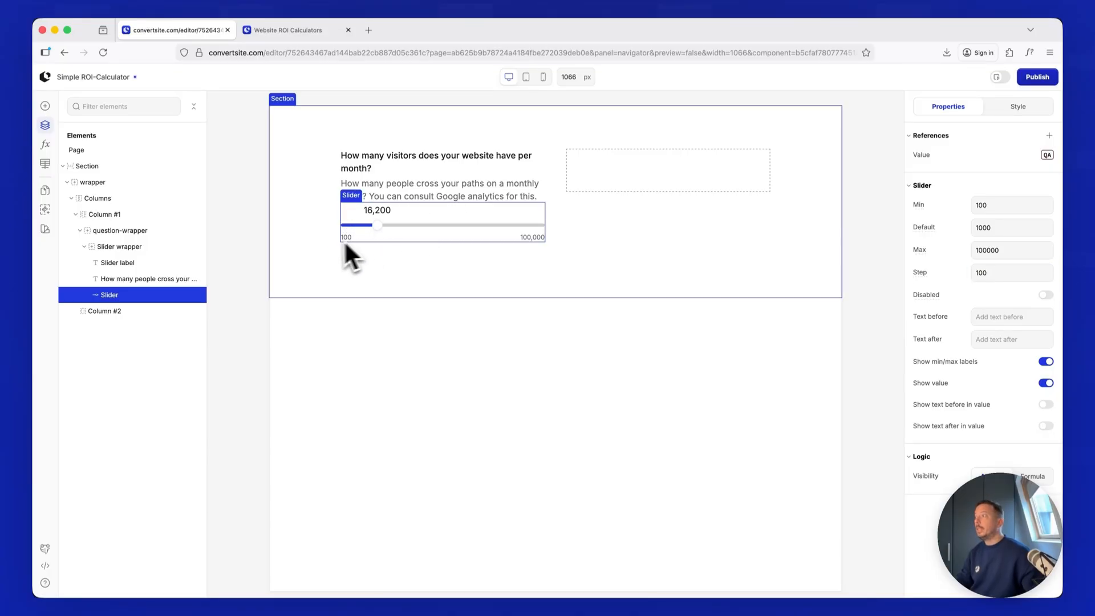
# Set the padding of question-wrapper to 16.
pyautogui.click(117, 248)
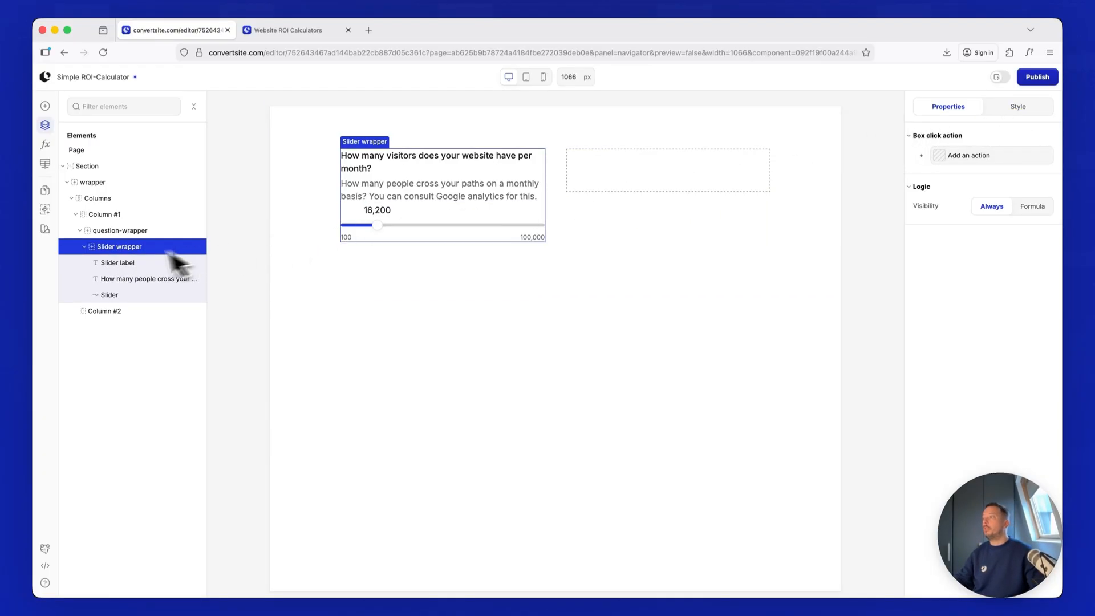
pyautogui.click(118, 231)
pyautogui.click(1018, 106)
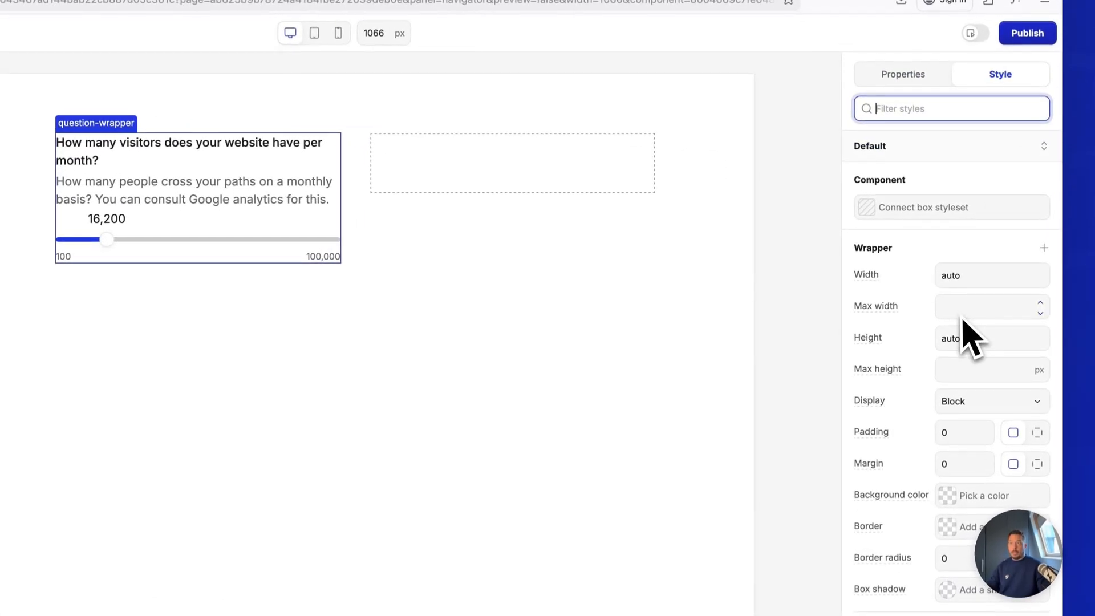
pyautogui.click(964, 433)
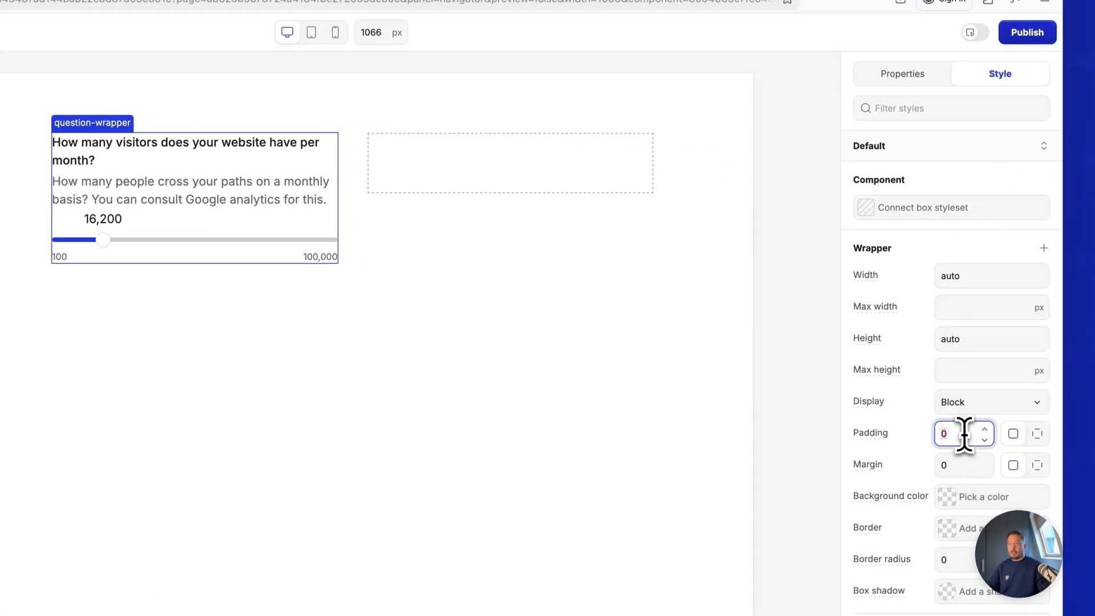
pyautogui.write('16')
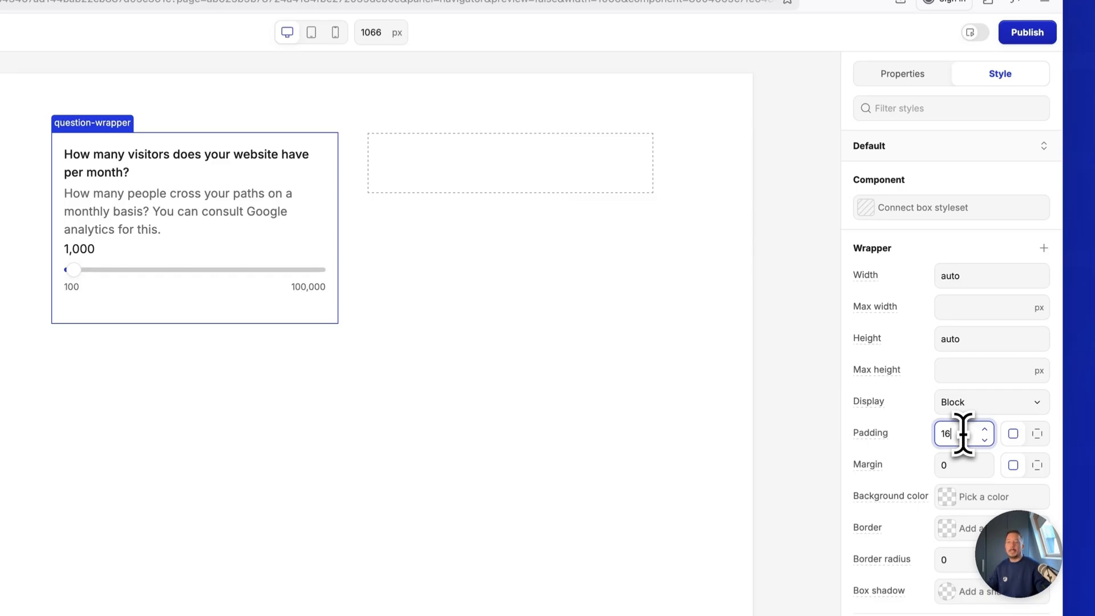
# Give question-wrapper a solid 1 px border in Neutral 100 and a border radius of 8.
pyautogui.click(969, 528)
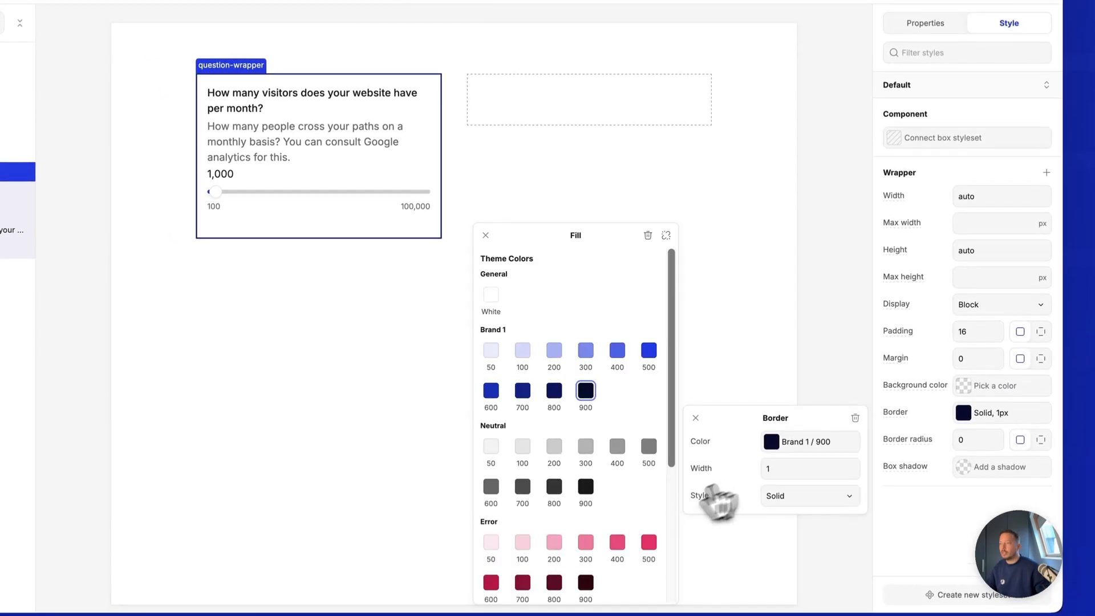
pyautogui.click(525, 450)
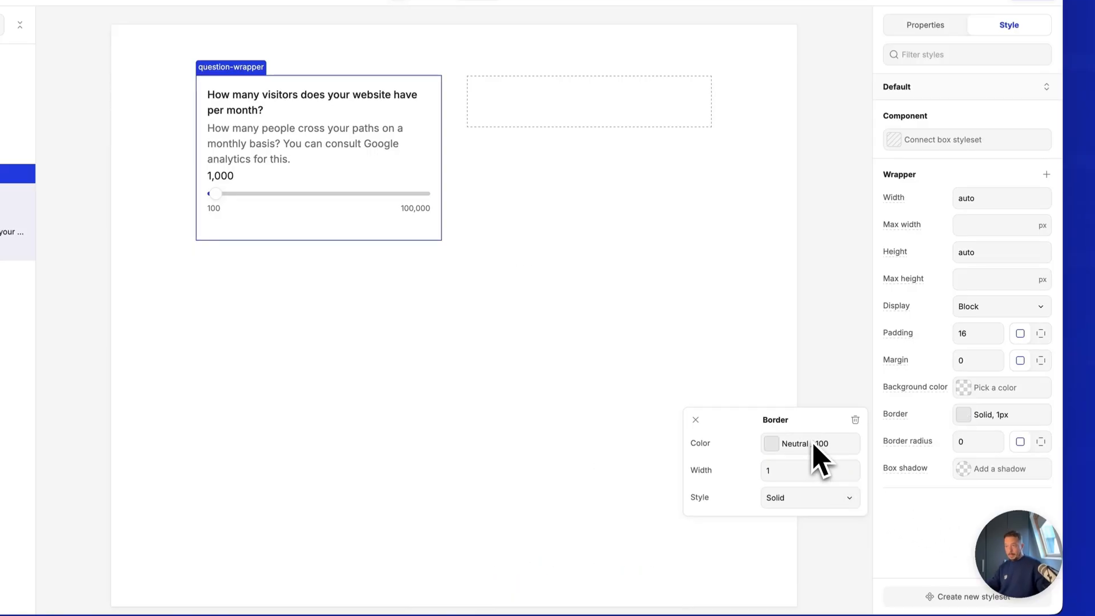
pyautogui.click(694, 420)
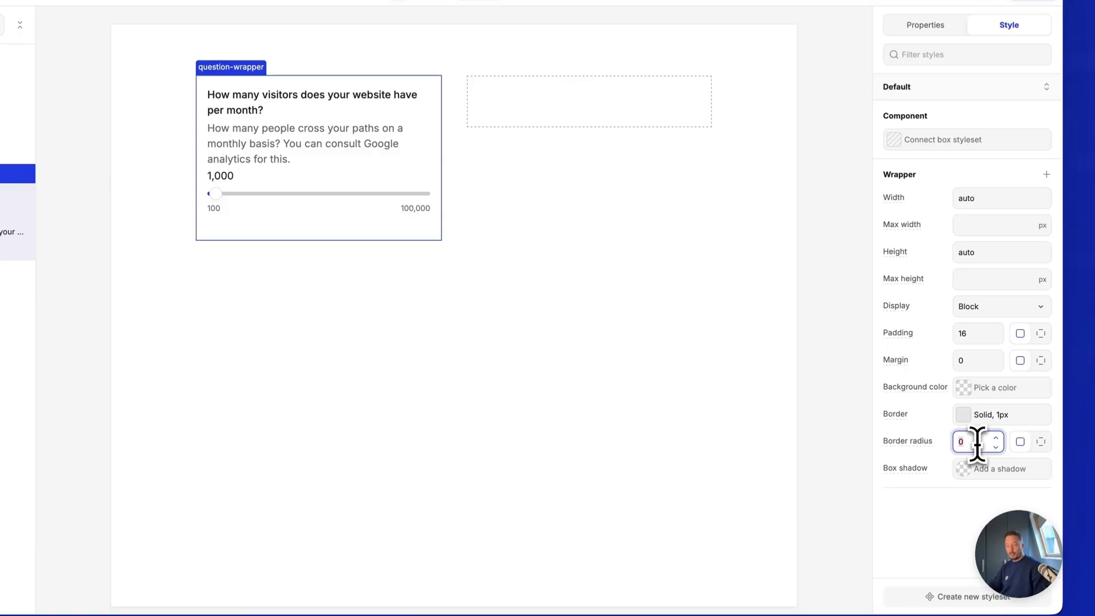
pyautogui.click(581, 320)
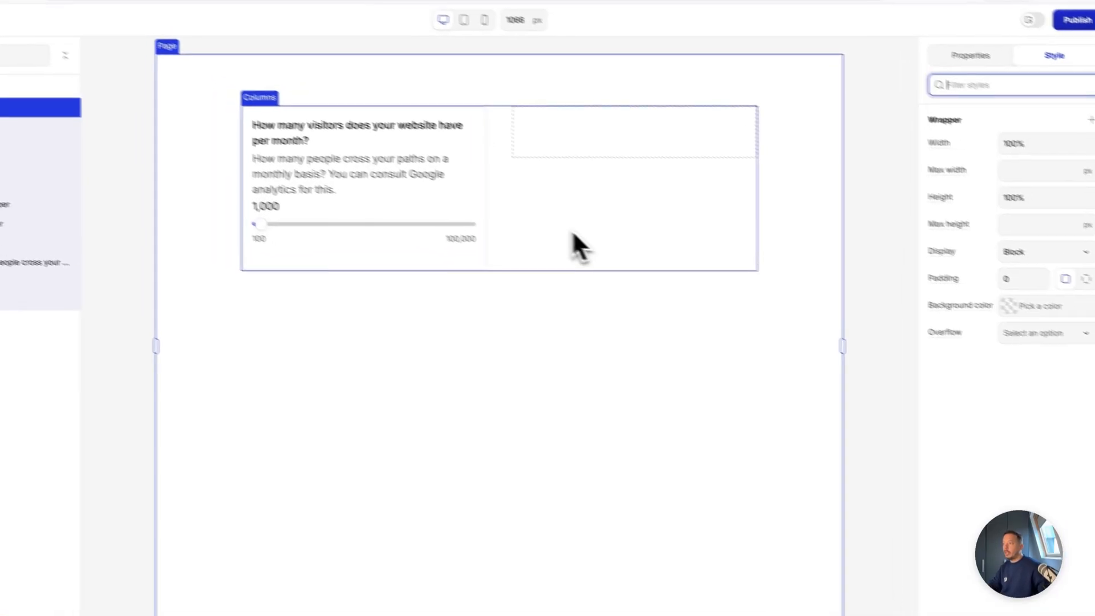
pyautogui.click(639, 263)
pyautogui.click(18, 320)
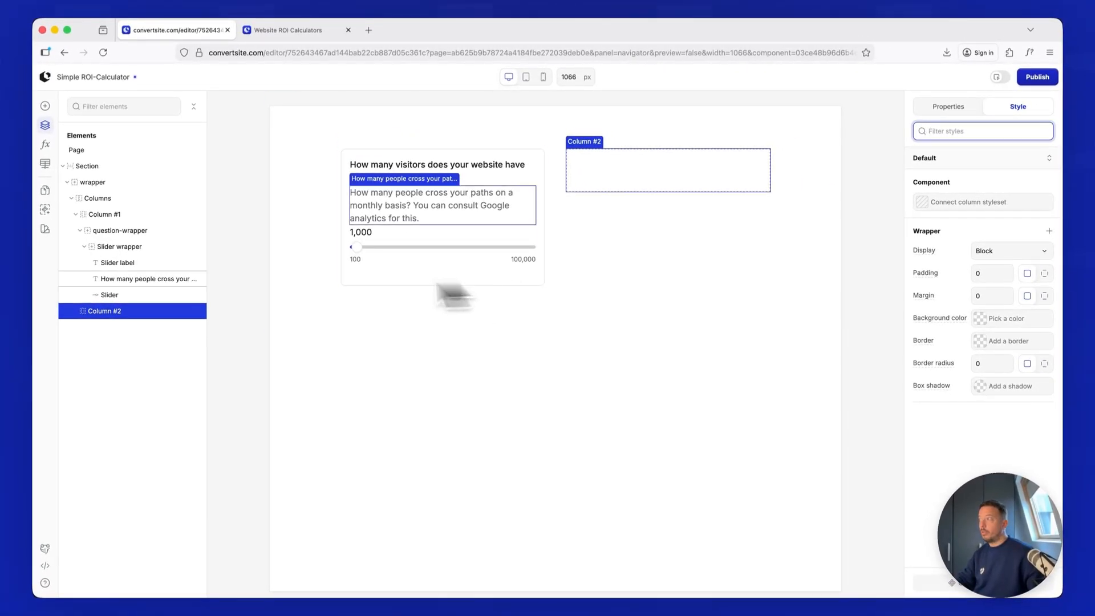
# Add a solid 1 px border in Brand 1 / 500 to question-wrapper's Hover state.
pyautogui.click(110, 233)
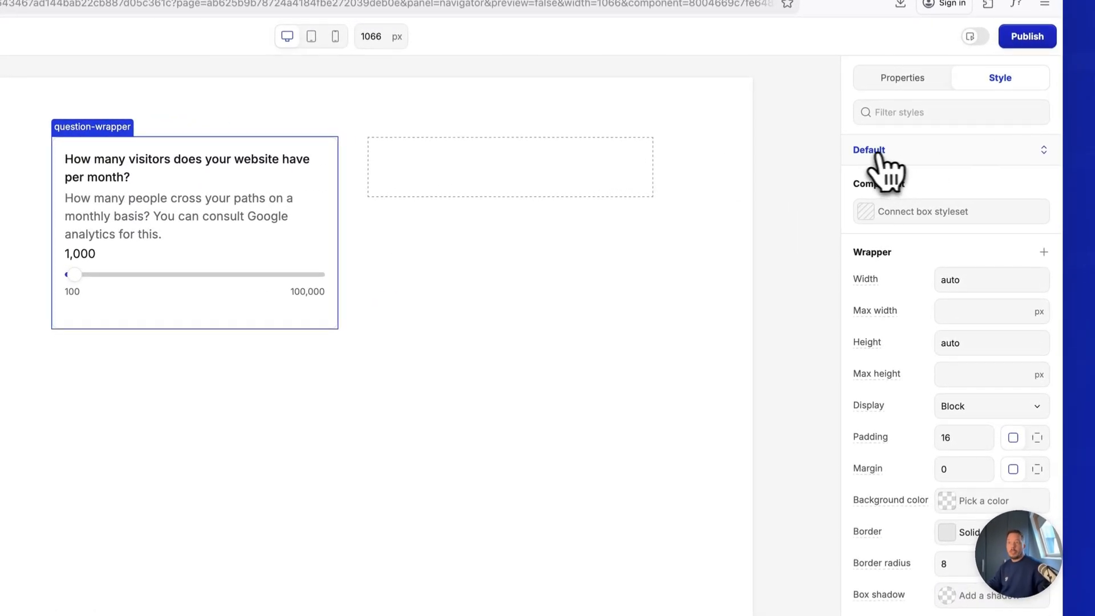
pyautogui.click(902, 153)
pyautogui.click(884, 206)
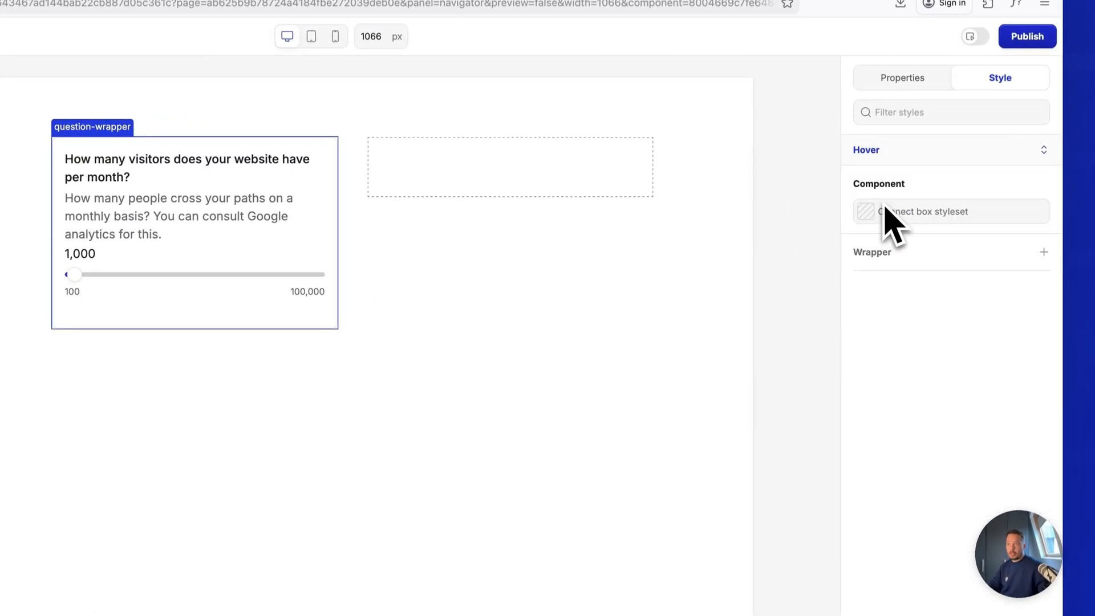
pyautogui.click(1044, 252)
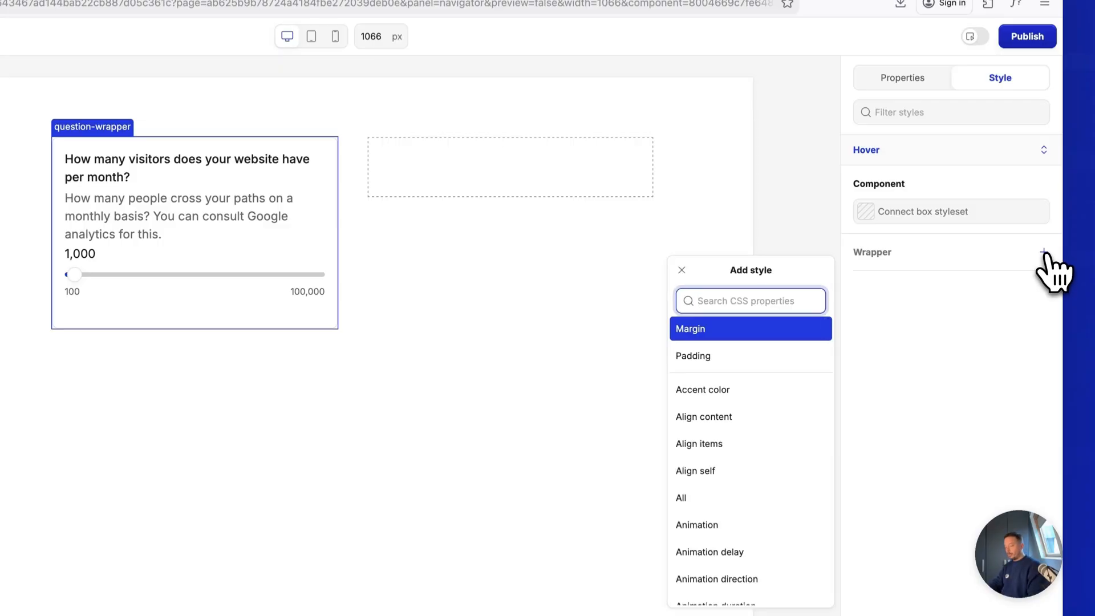
pyautogui.write('borde')
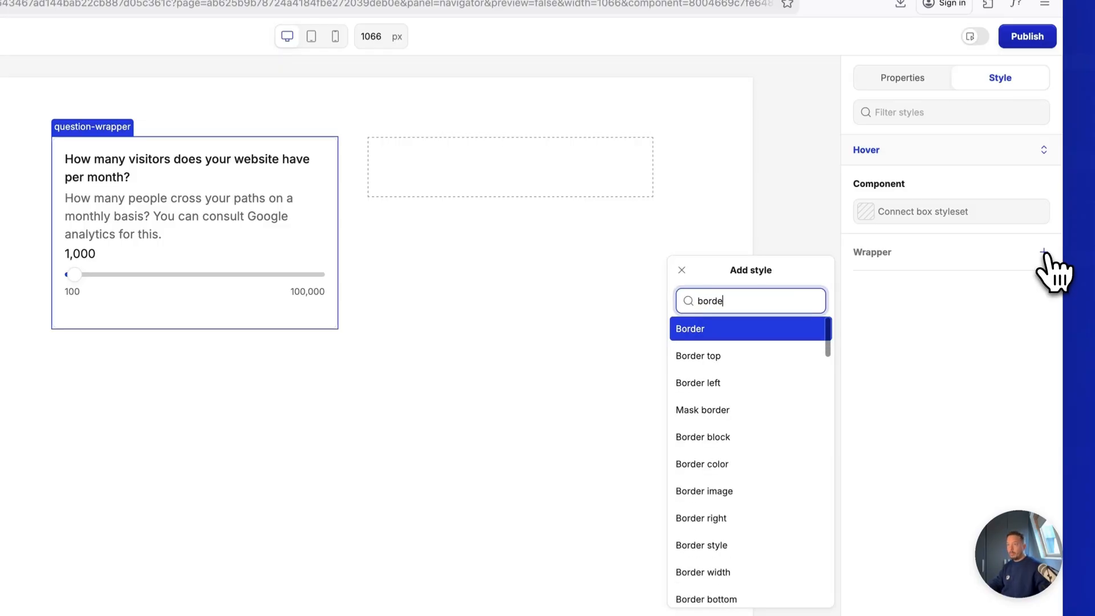
pyautogui.click(727, 329)
pyautogui.click(978, 280)
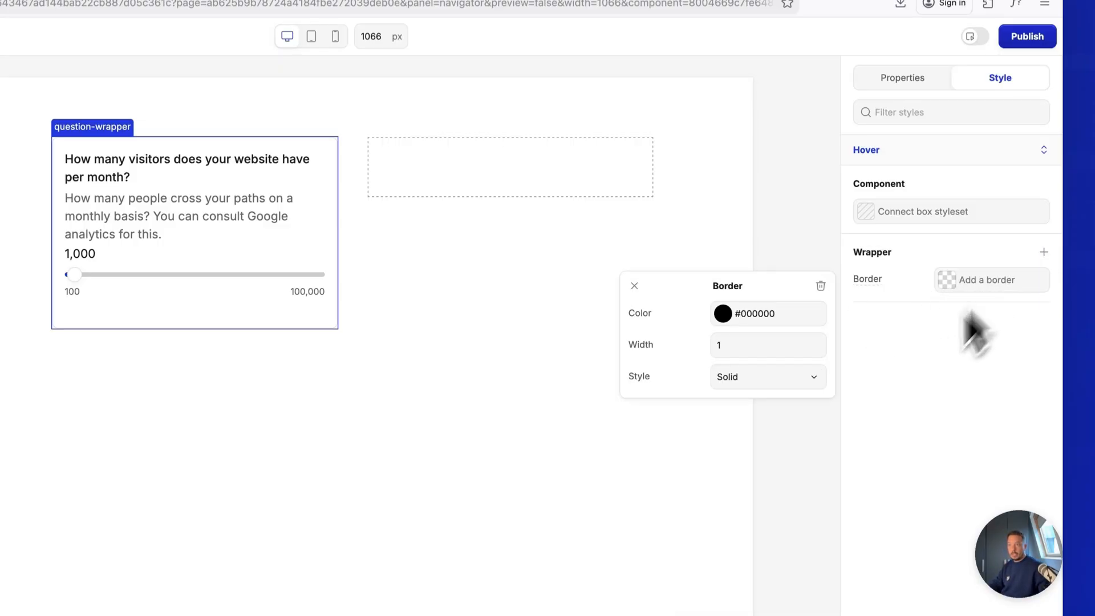
pyautogui.click(760, 313)
pyautogui.scroll(-3, 580, 610)
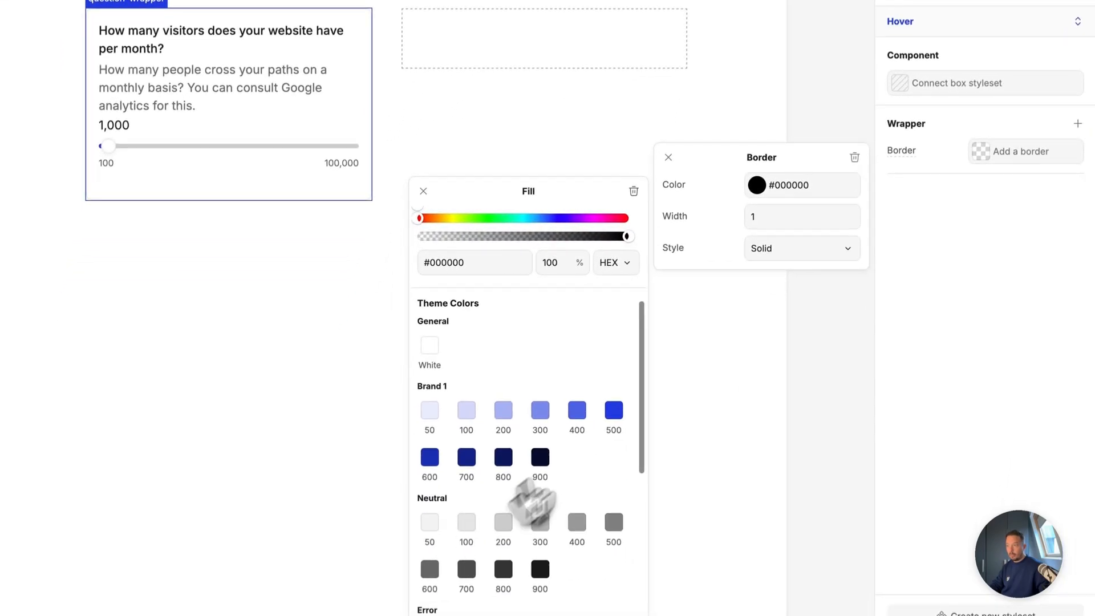
pyautogui.click(613, 410)
pyautogui.click(914, 228)
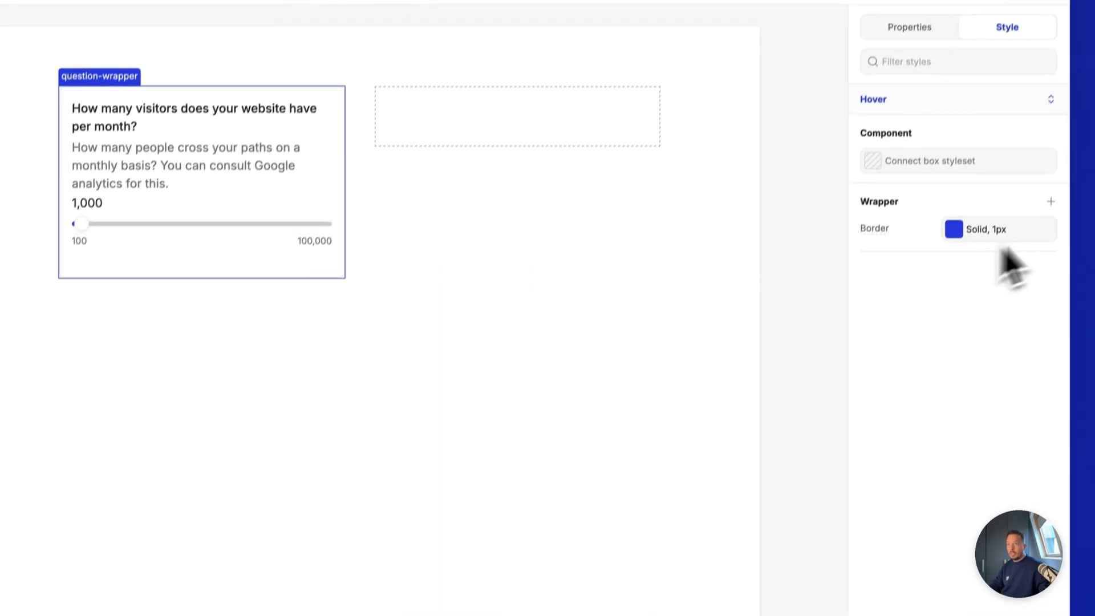
# Give question-wrapper a hover box shadow with CSS value ending rgba(0, 0, 0, 0.1) 0px 10px 15px -3px, rgba(0, 0, 0, 0.1) 0px 4px 6px -4px.
pyautogui.click(1050, 201)
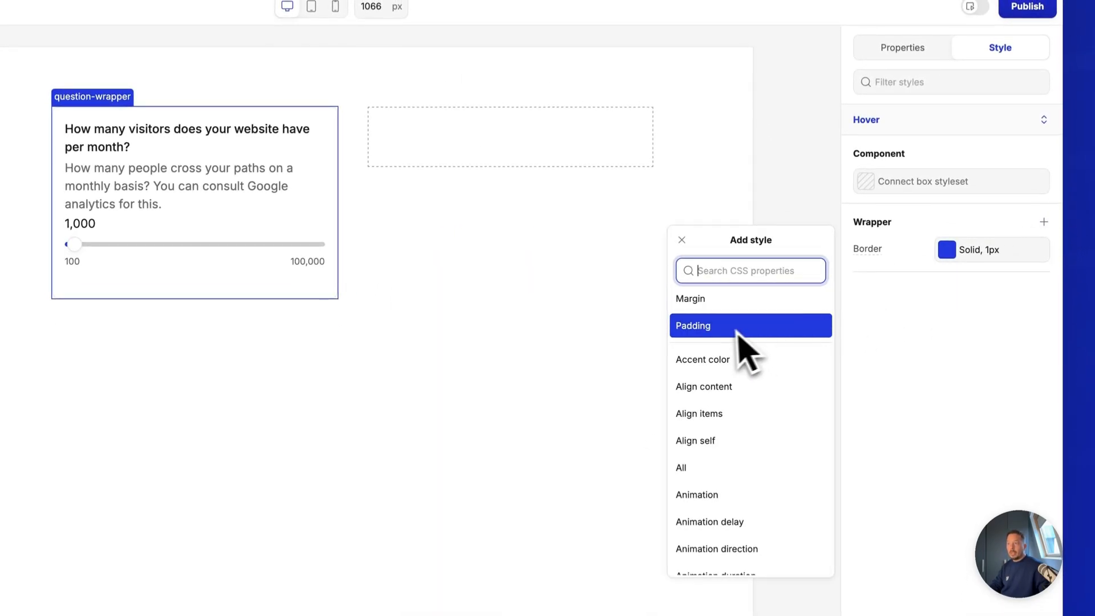
pyautogui.write('box')
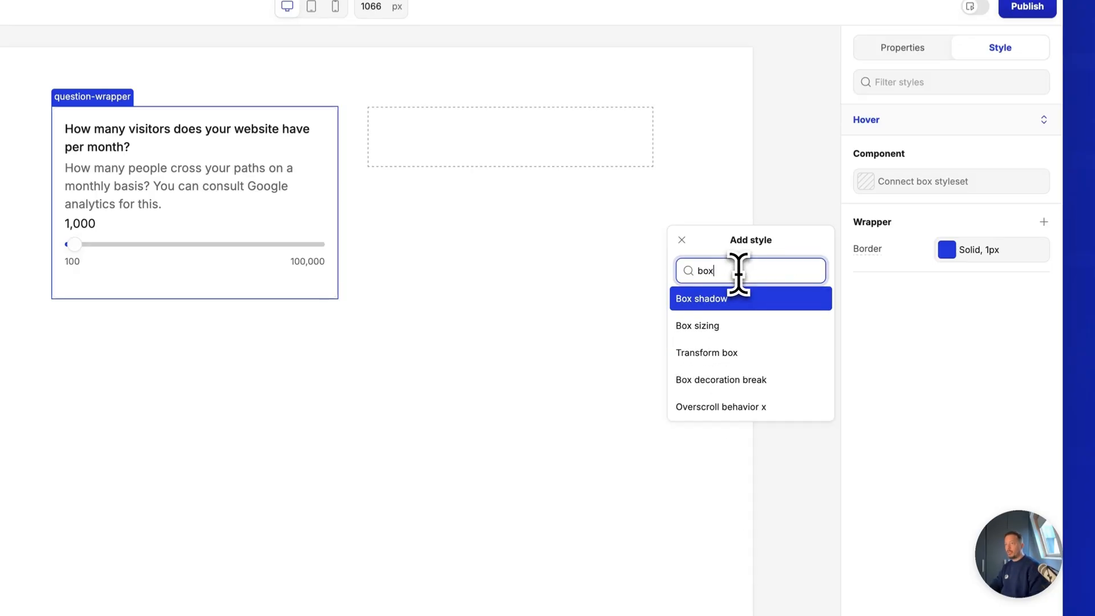
pyautogui.click(726, 300)
pyautogui.click(883, 281)
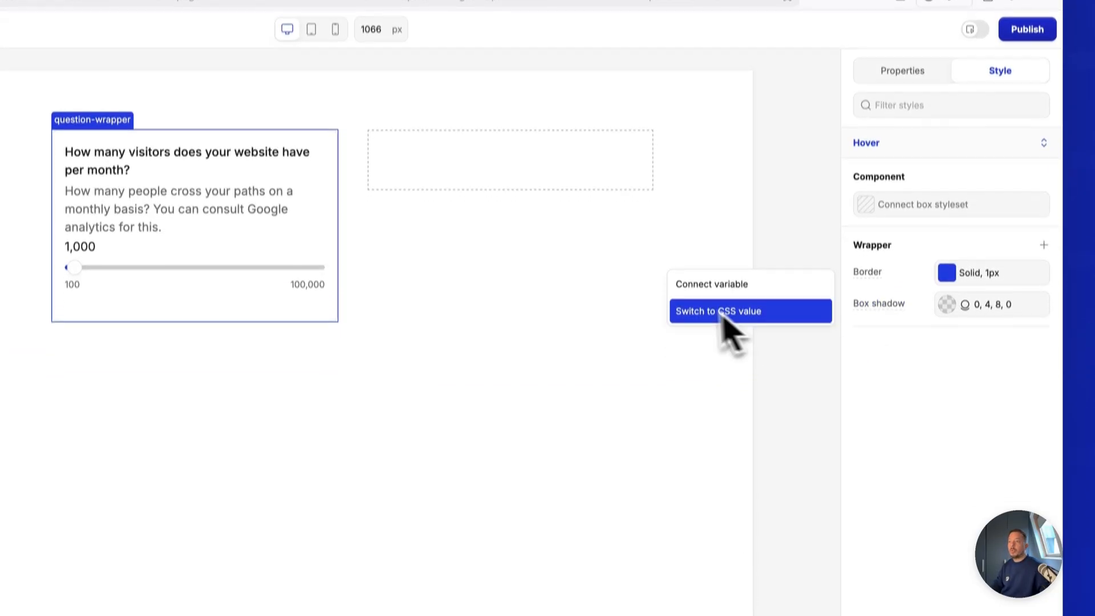
pyautogui.click(725, 314)
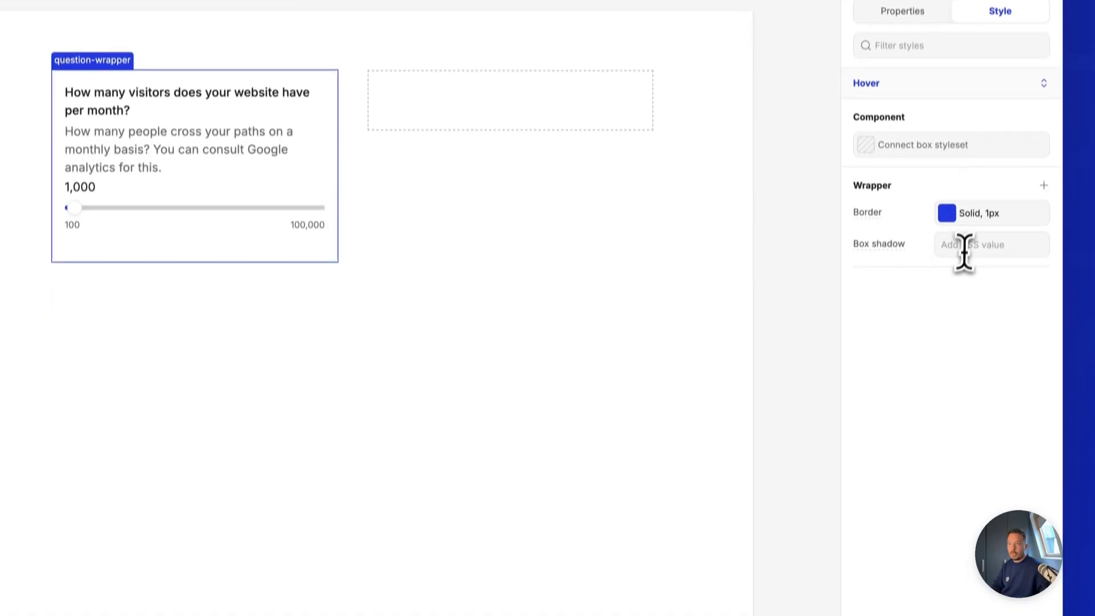
pyautogui.click(964, 251)
pyautogui.write('rgba(0, 0, 0, 0) 0px 0px 0px 0px, rgba(0, 0, 0, 0) 0px 0px 0px 0px, rgba(0, 0, 0, 0) 0px 0px 0px 0px, rgba(0, 0, 0, 0) 0px 0px 0px 0px, rgba(0, 0, 0, 0.1) 0px 10px 15px -3px, rgba(0, 0, 0, 0.1) 0px 4px 6px -4px')
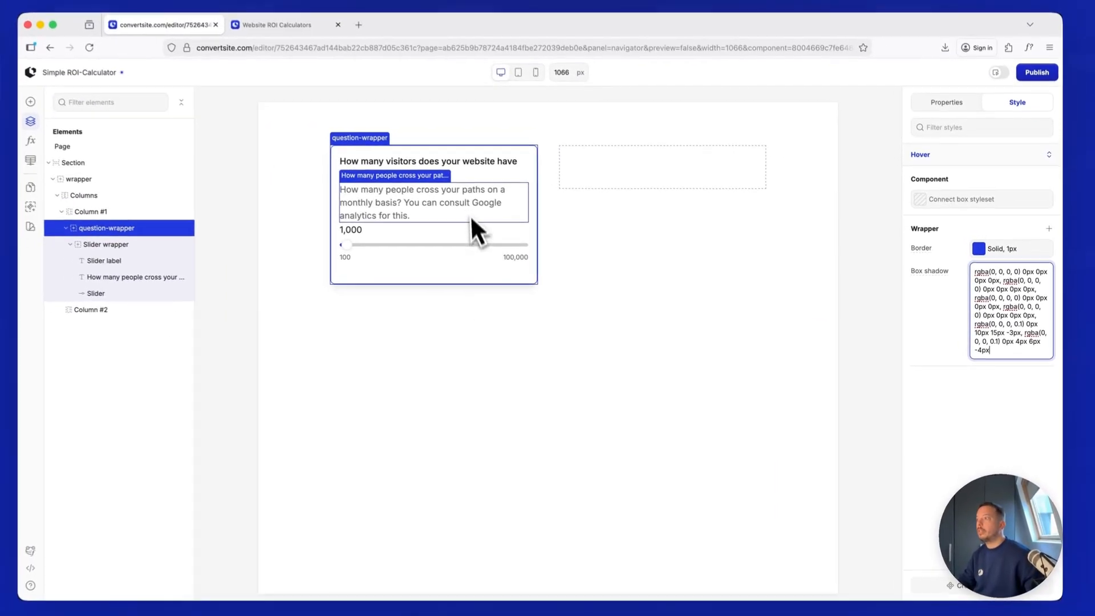
# Preview the page to test the question card's hover style and its slider, and return to editing.
pyautogui.click(137, 231)
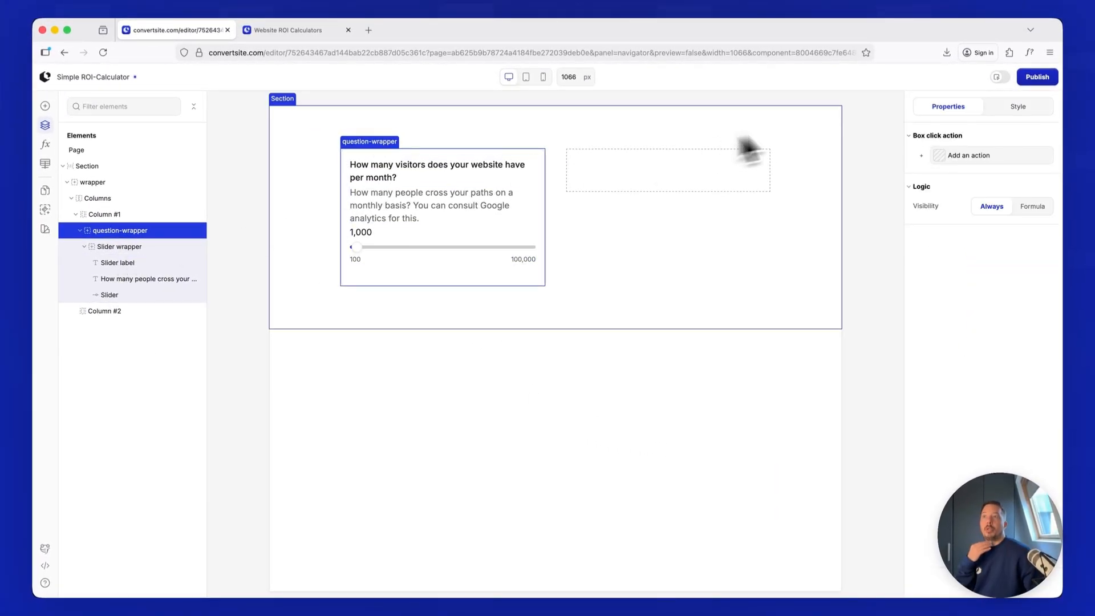
pyautogui.click(999, 77)
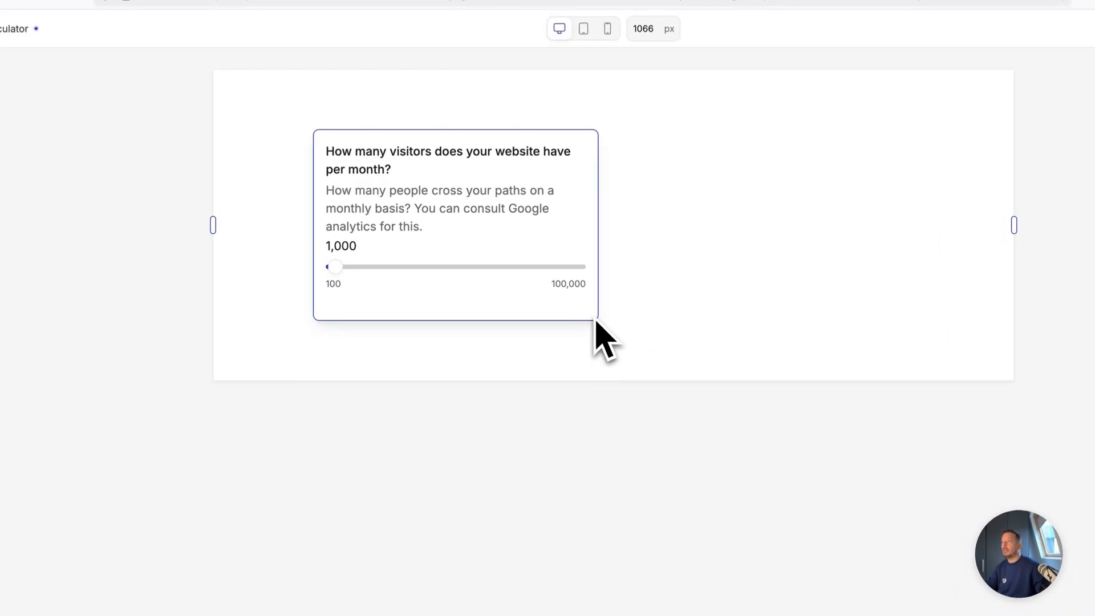
pyautogui.click(349, 269)
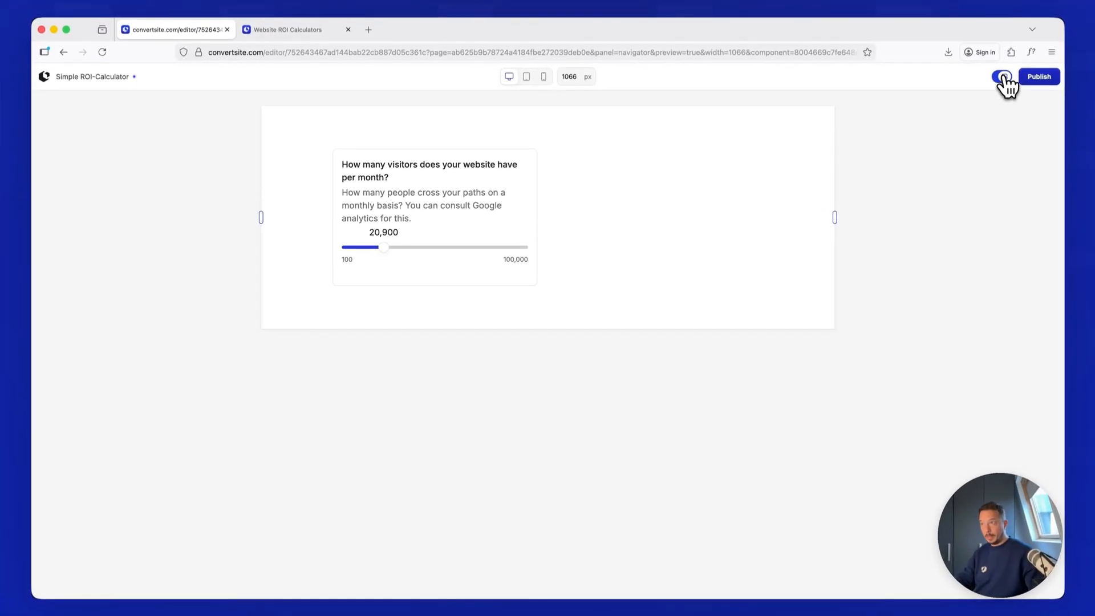
pyautogui.click(1002, 76)
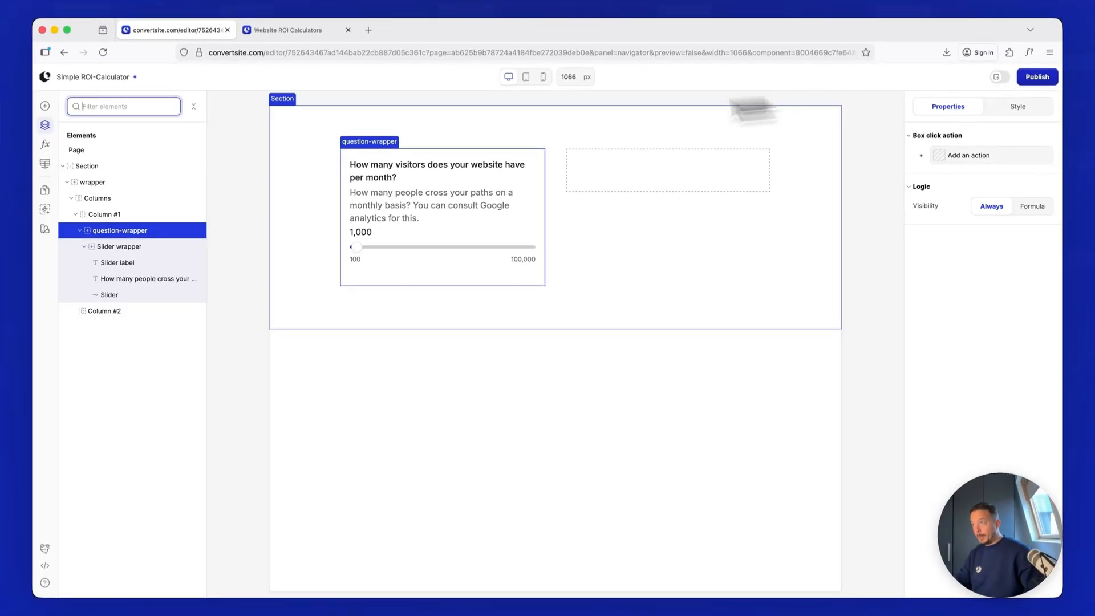
# Set only the bottom margin of question-wrapper to 24 in its default style.
pyautogui.click(1014, 111)
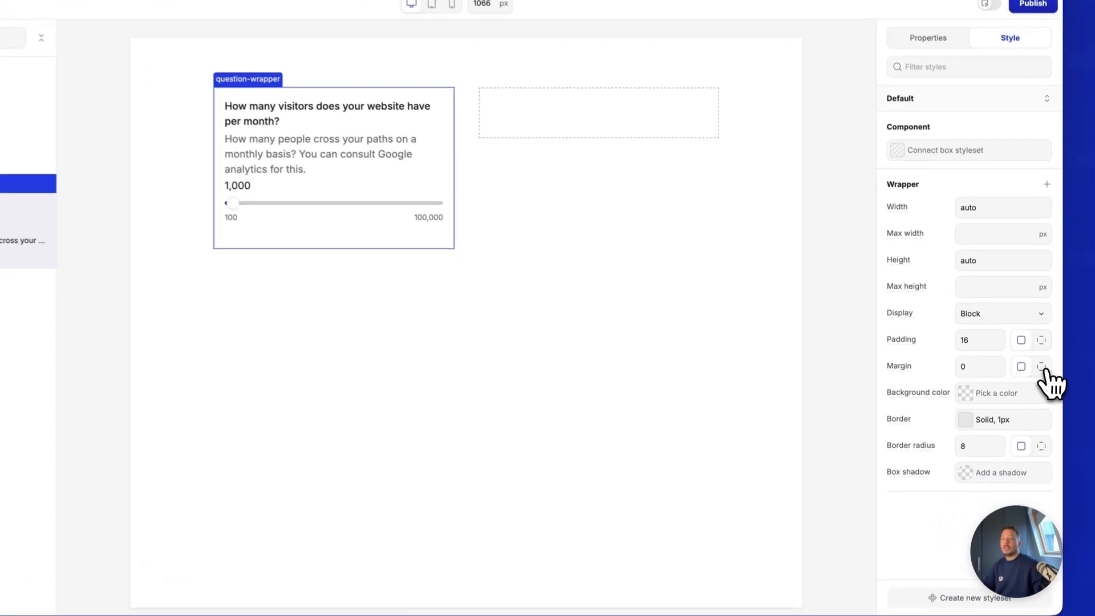
pyautogui.click(1041, 367)
pyautogui.click(1015, 393)
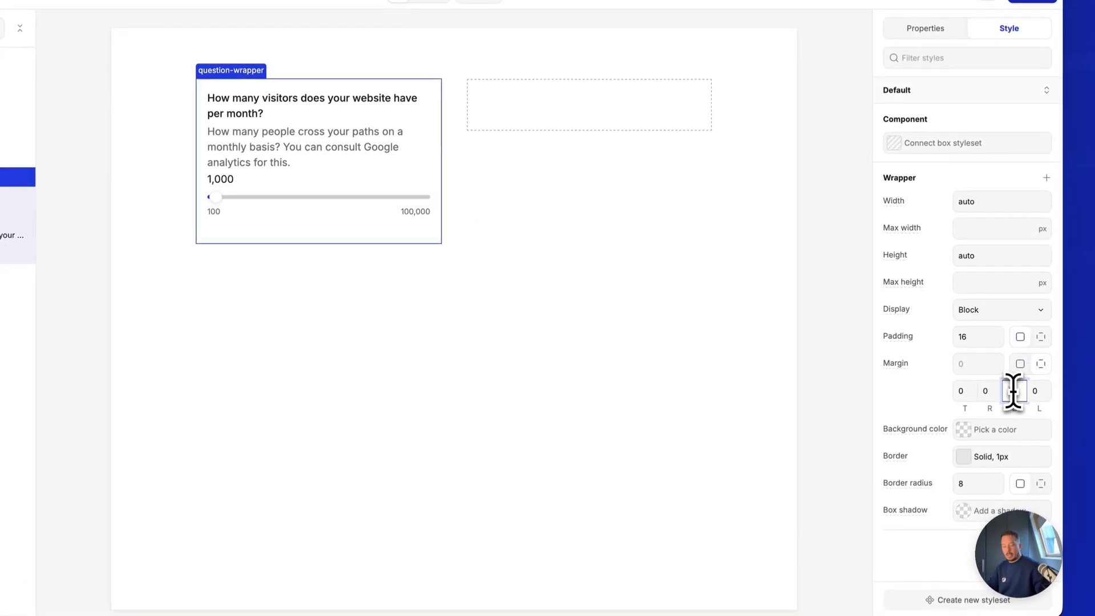
pyautogui.write('24')
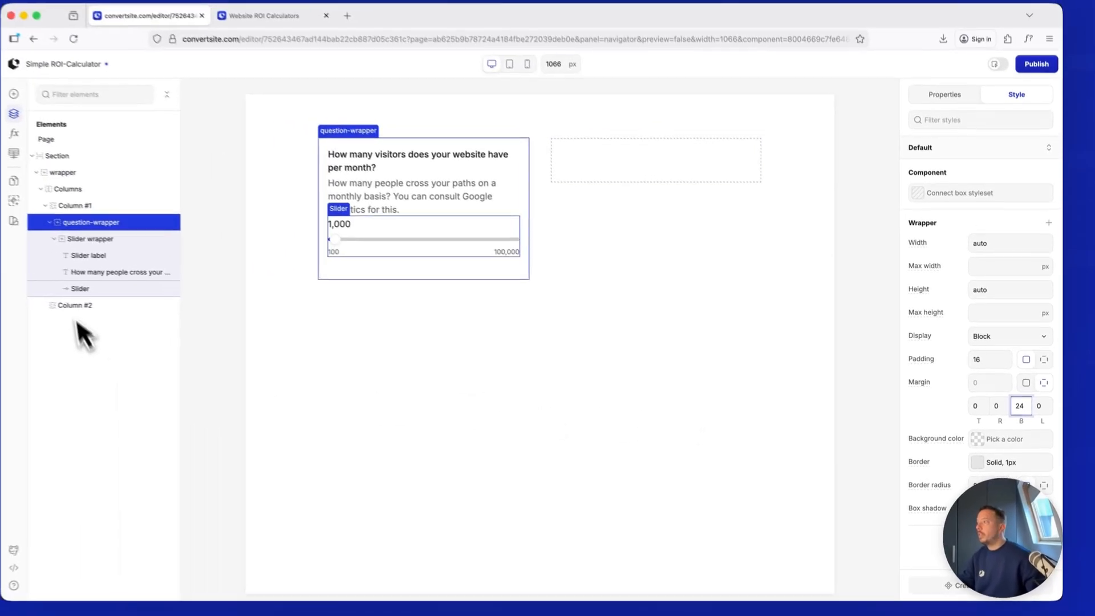
# Remove the margin style from the Slider wrapper inside question-wrapper.
pyautogui.click(117, 251)
pyautogui.click(942, 378)
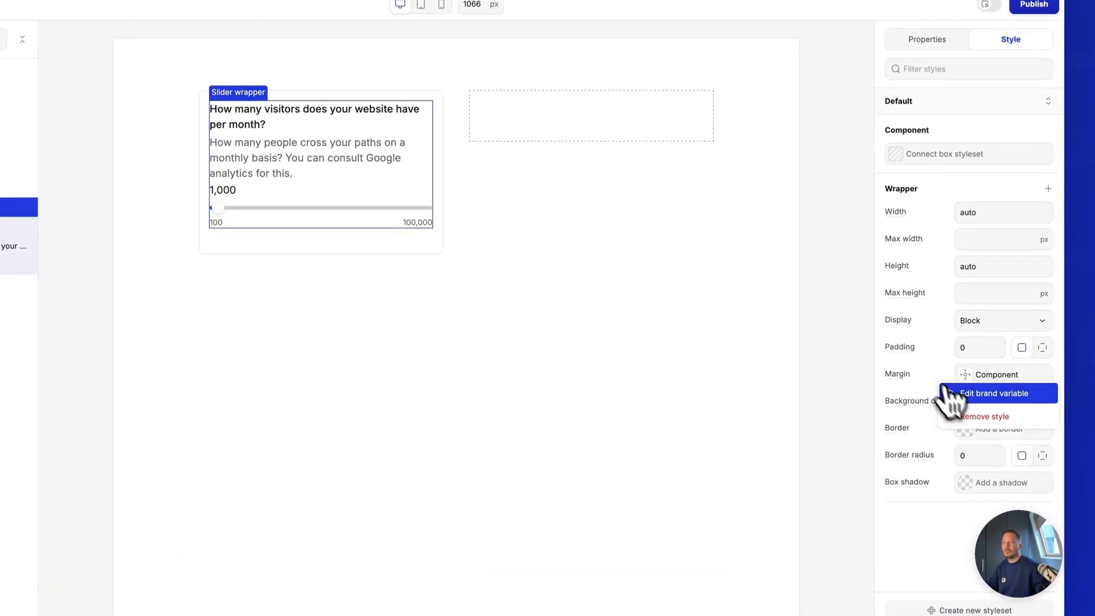
pyautogui.click(969, 417)
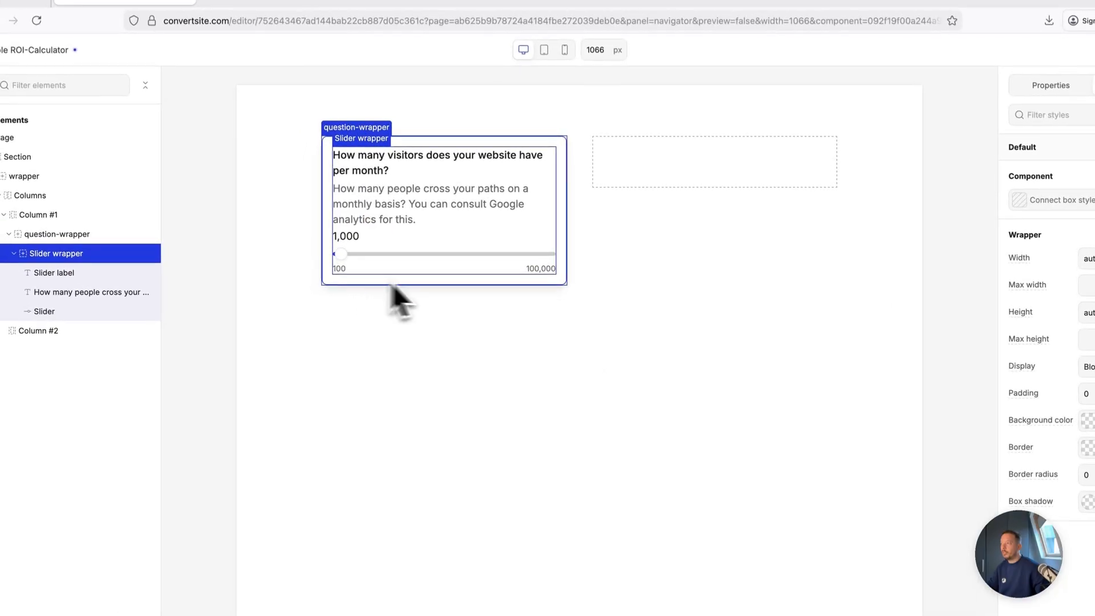
# Duplicate question-wrapper with its contents inside Column #1.
pyautogui.click(564, 200)
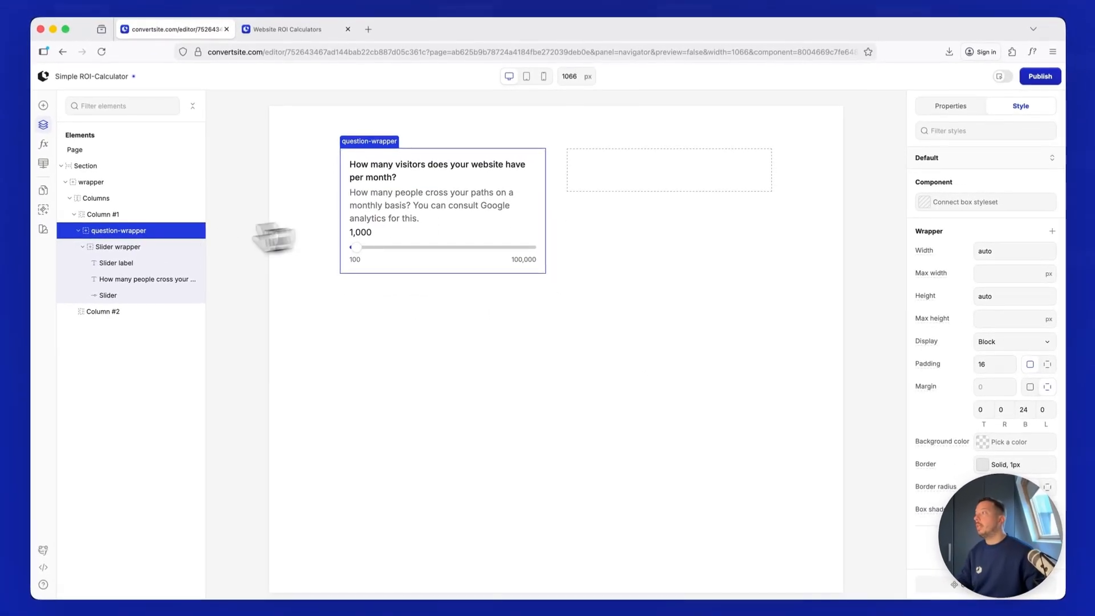
pyautogui.rightClick(55, 234)
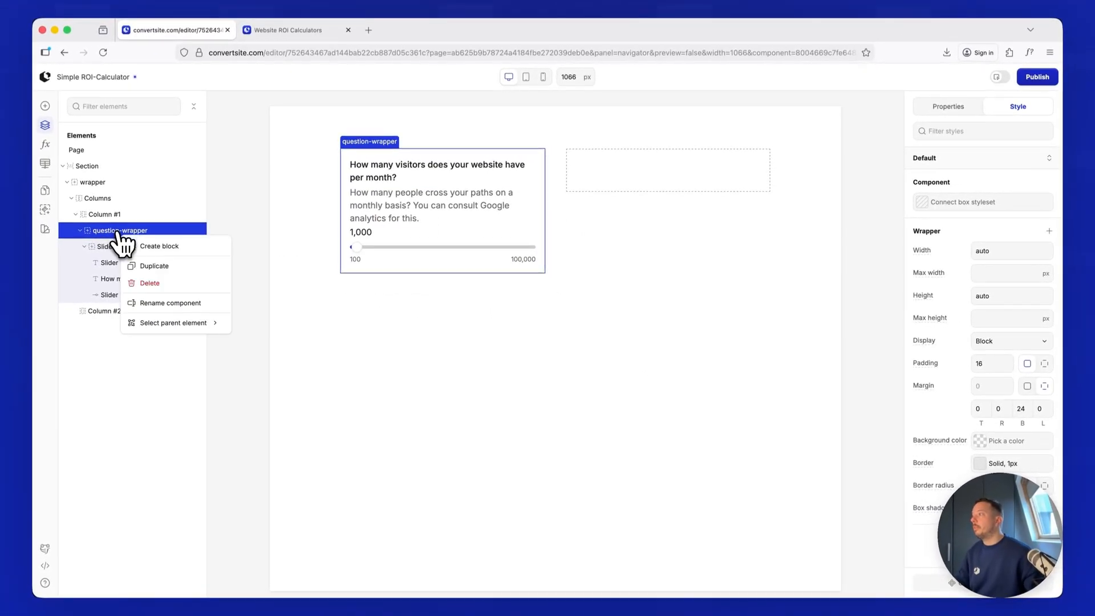
pyautogui.click(165, 269)
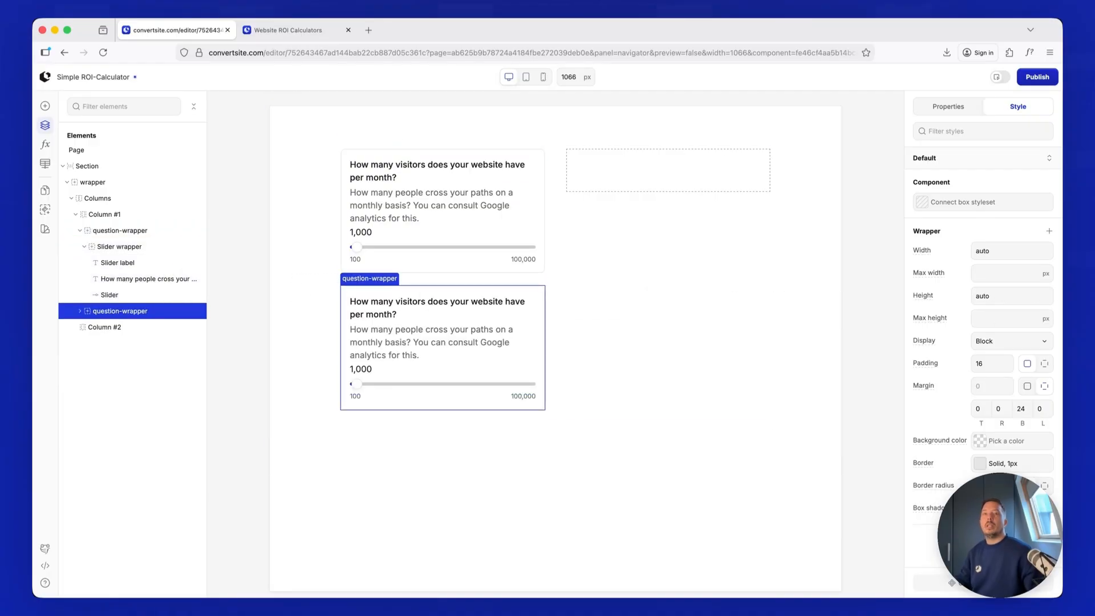
# Set the duplicated question's slider label to "How often does a visitor convert into a lead on your website?".
pyautogui.click(947, 107)
pyautogui.doubleClick(962, 177)
pyautogui.write('How often does a visitor convert into a lead on your website?')
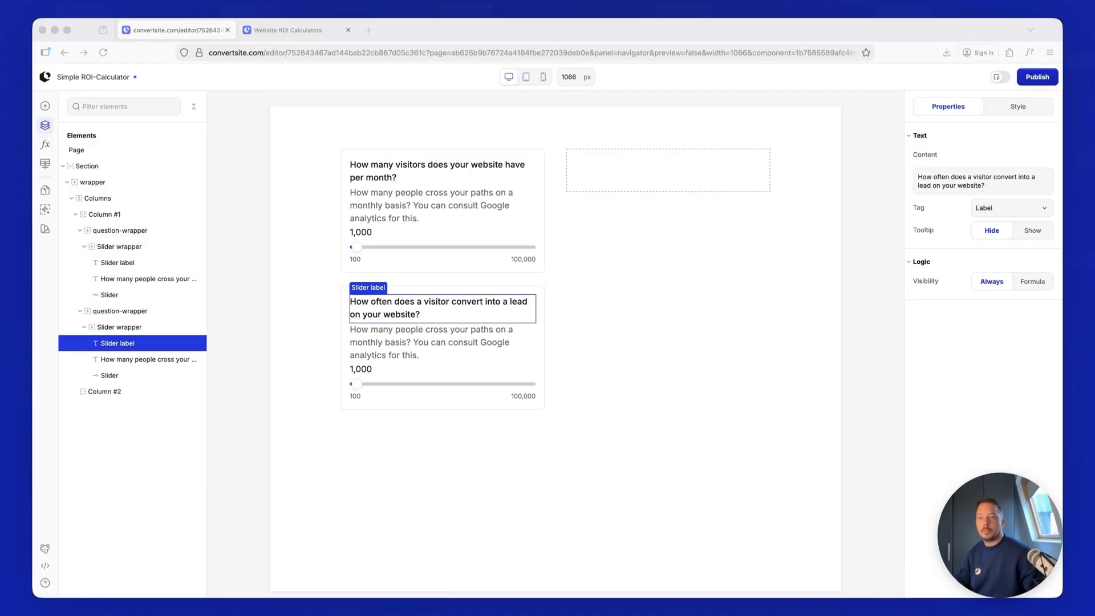
# Set the second question's description to "How many visitors are interested in buying your product?".
pyautogui.click(452, 337)
pyautogui.tripleClick(982, 186)
pyautogui.write('How many visitors are interested in buying your product?')
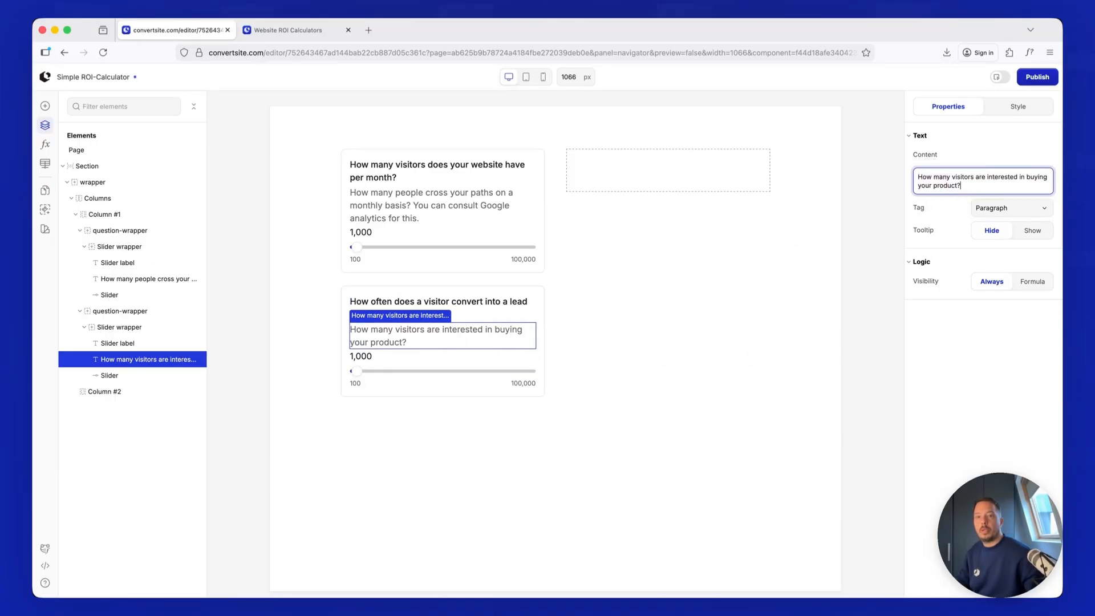
# Set the second question's slider to min 1, default 30, max 90 and step 1.
pyautogui.click(454, 372)
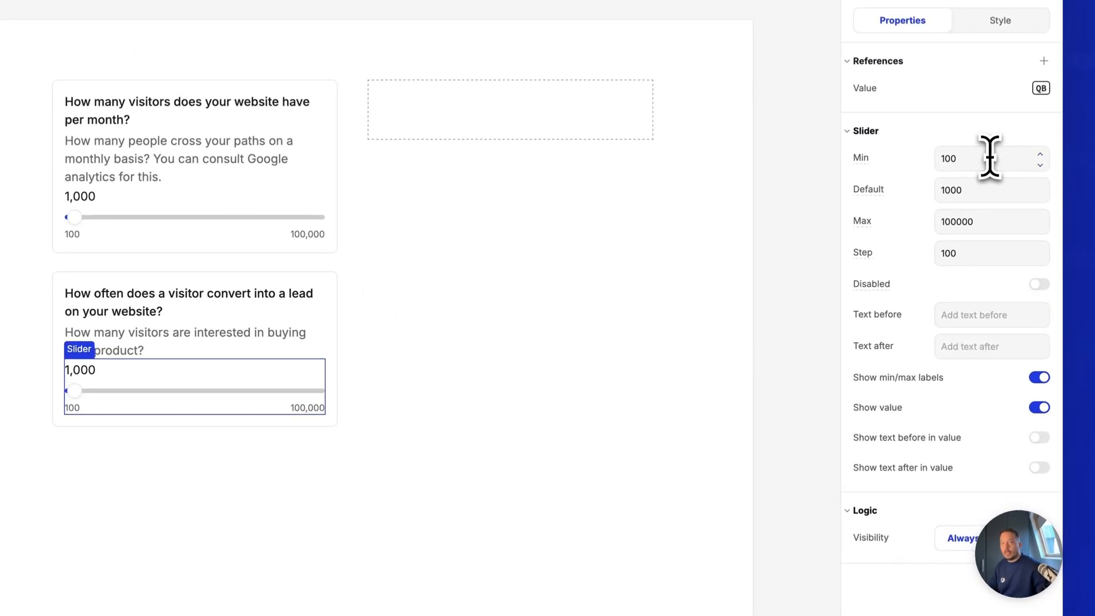
pyautogui.doubleClick(990, 157)
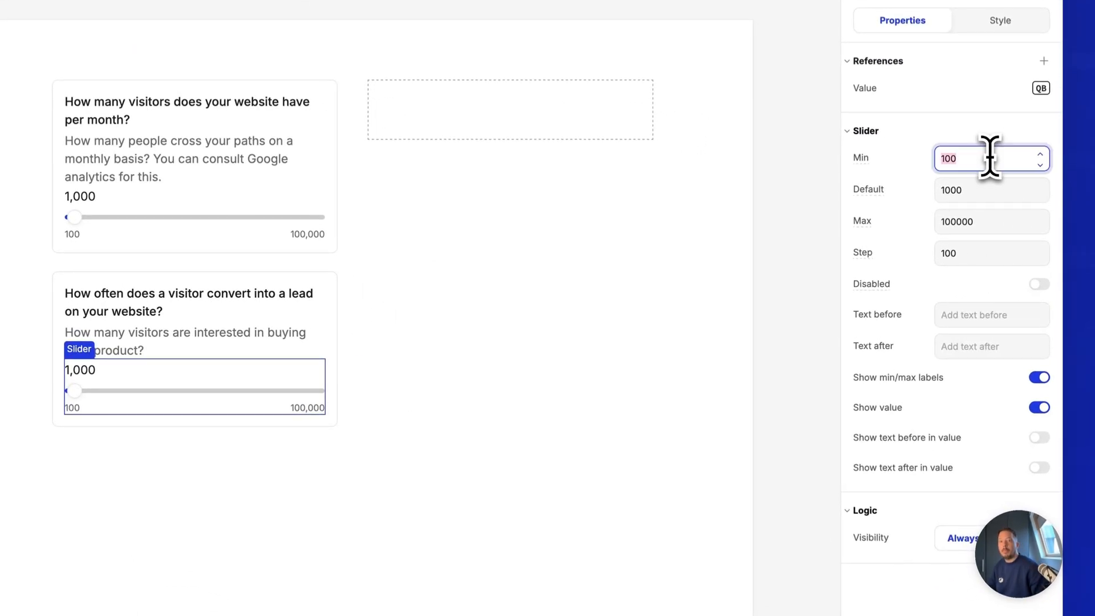
pyautogui.doubleClick(987, 190)
pyautogui.write('30')
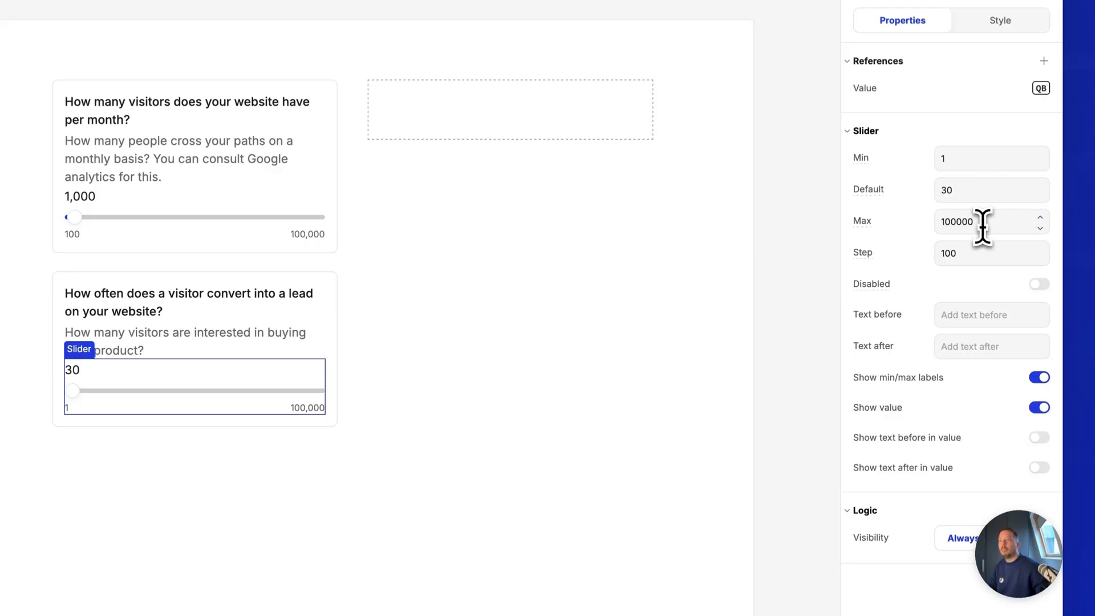
pyautogui.doubleClick(982, 223)
pyautogui.write('90')
pyautogui.doubleClick(976, 252)
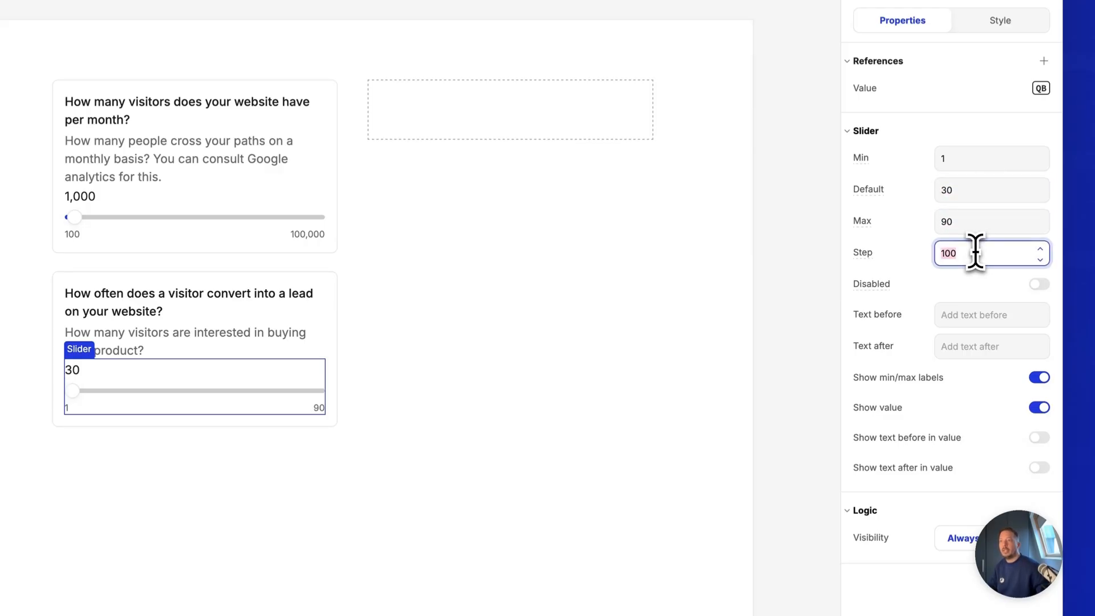
pyautogui.write('1')
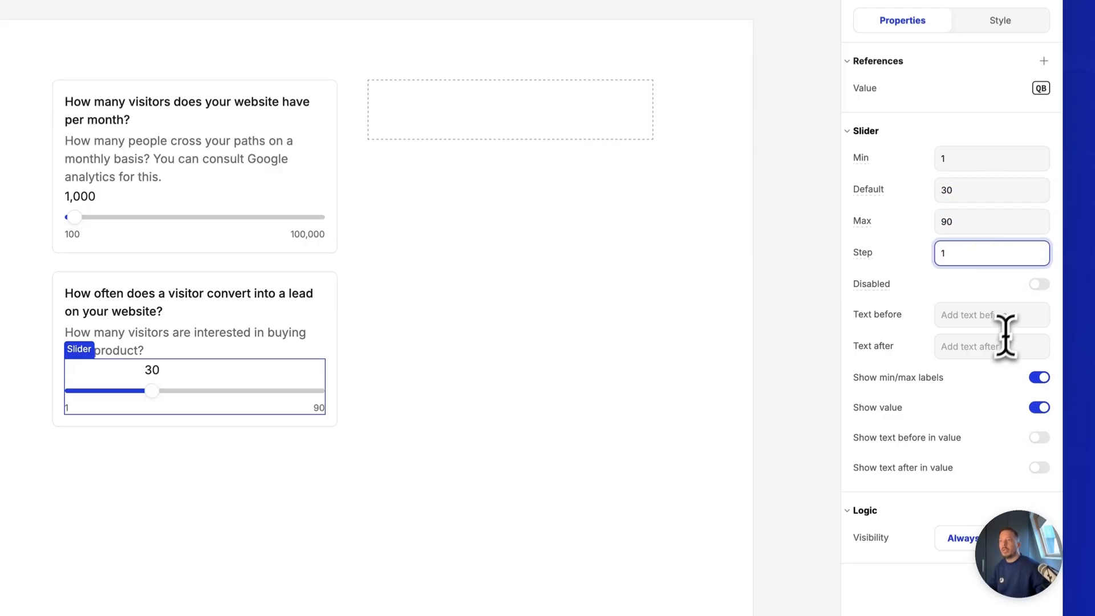
# Add "%" as the text after the second question's slider and show it in the value.
pyautogui.click(1002, 344)
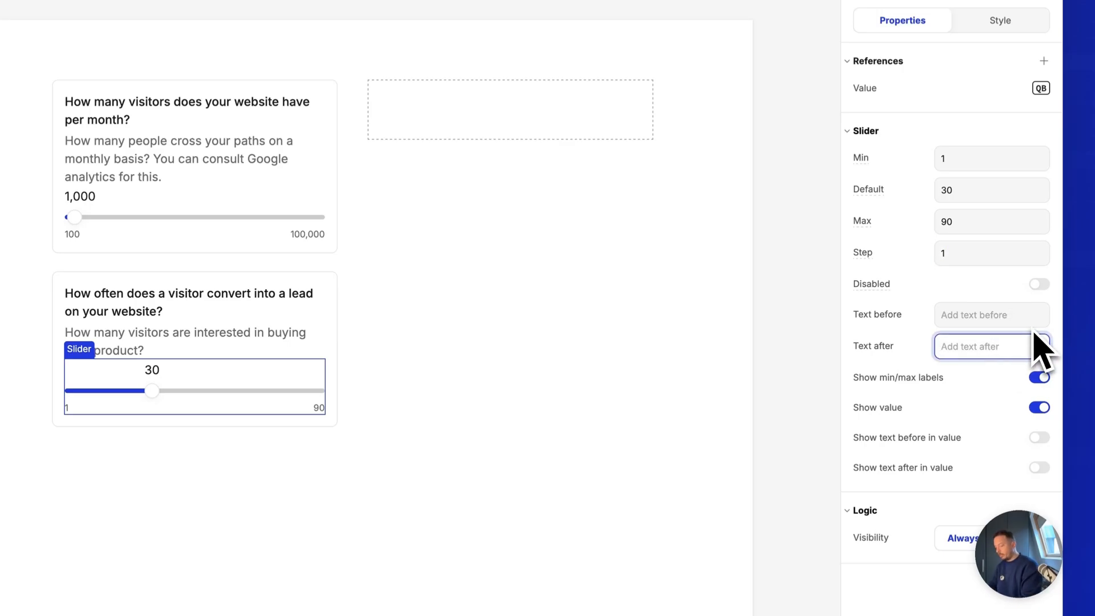
pyautogui.write('%')
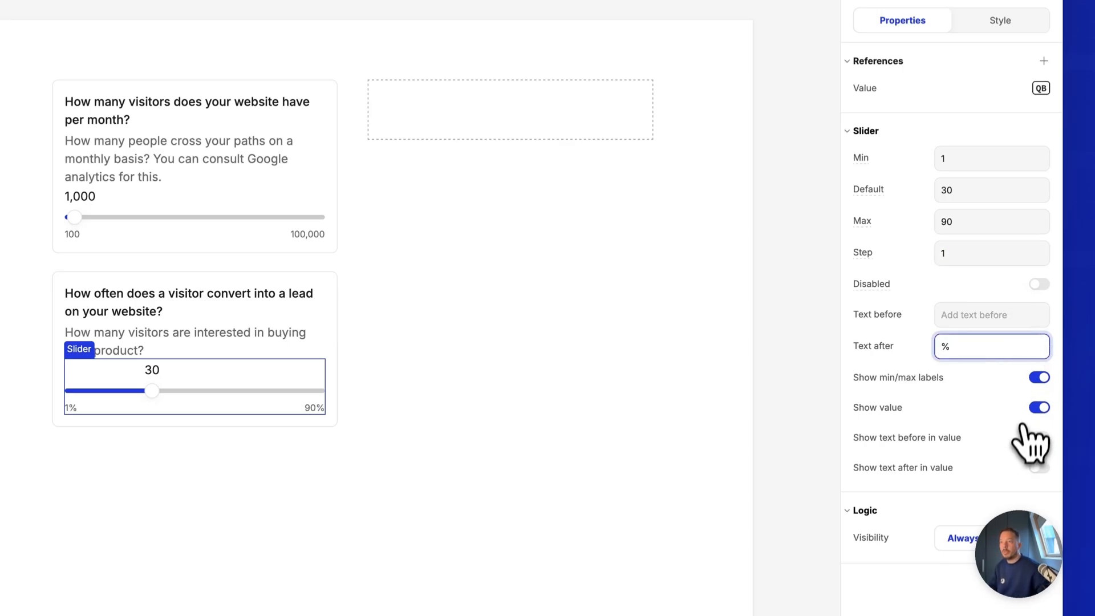
pyautogui.click(1039, 439)
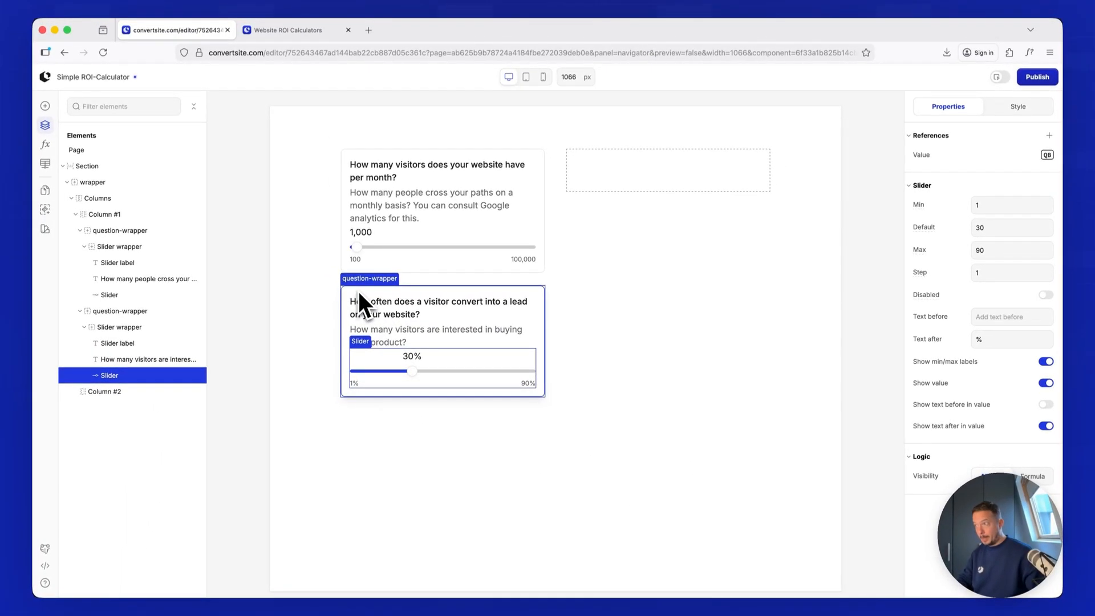
# Duplicate the second question-wrapper with its contents inside Column #1.
pyautogui.click(357, 290)
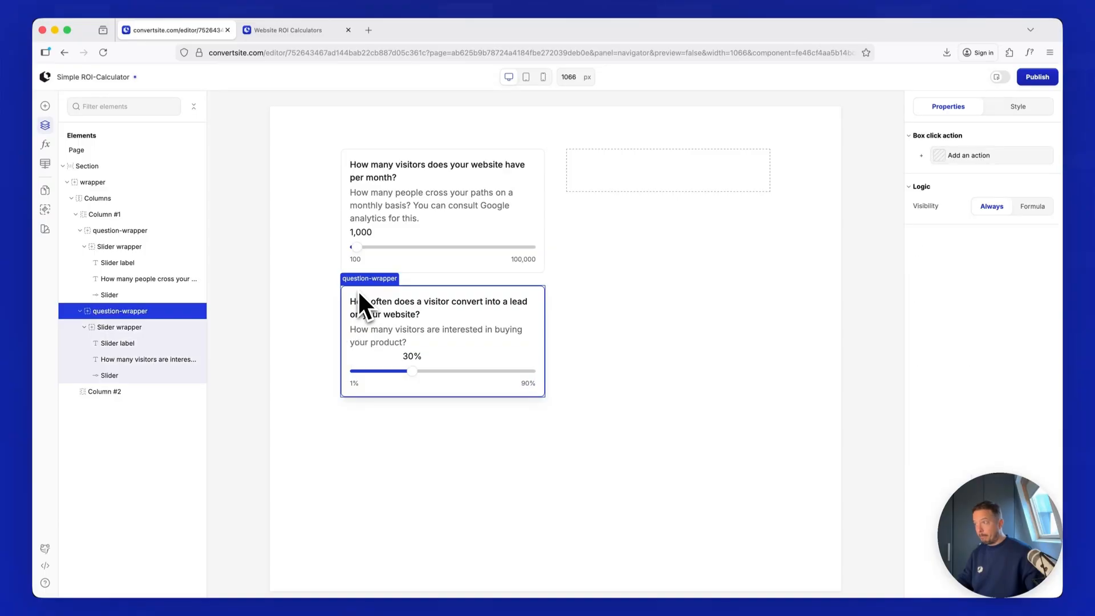
pyautogui.rightClick(117, 317)
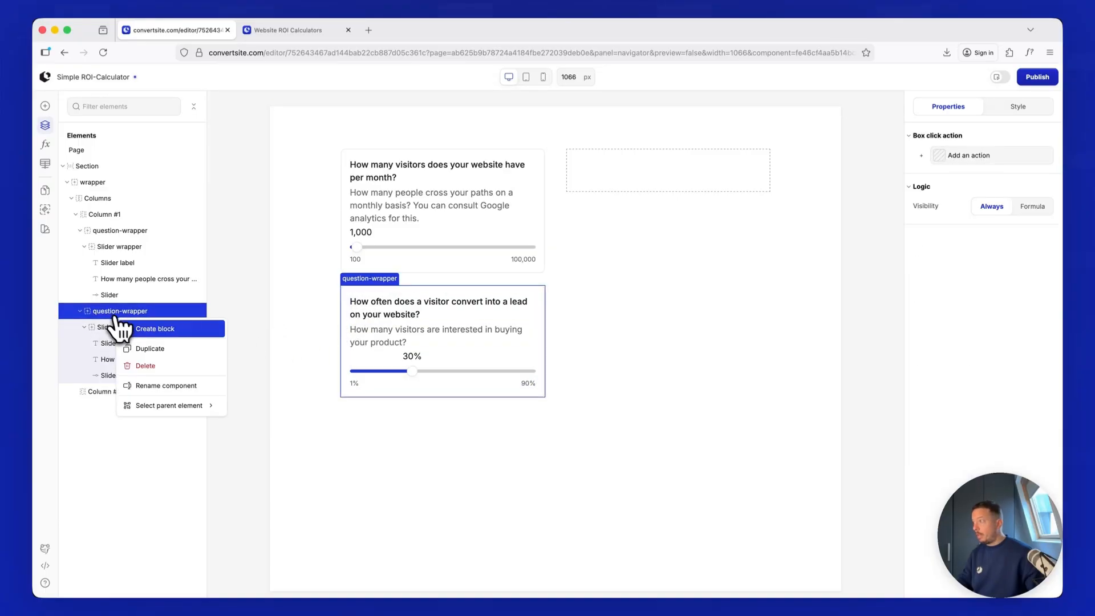
pyautogui.click(150, 349)
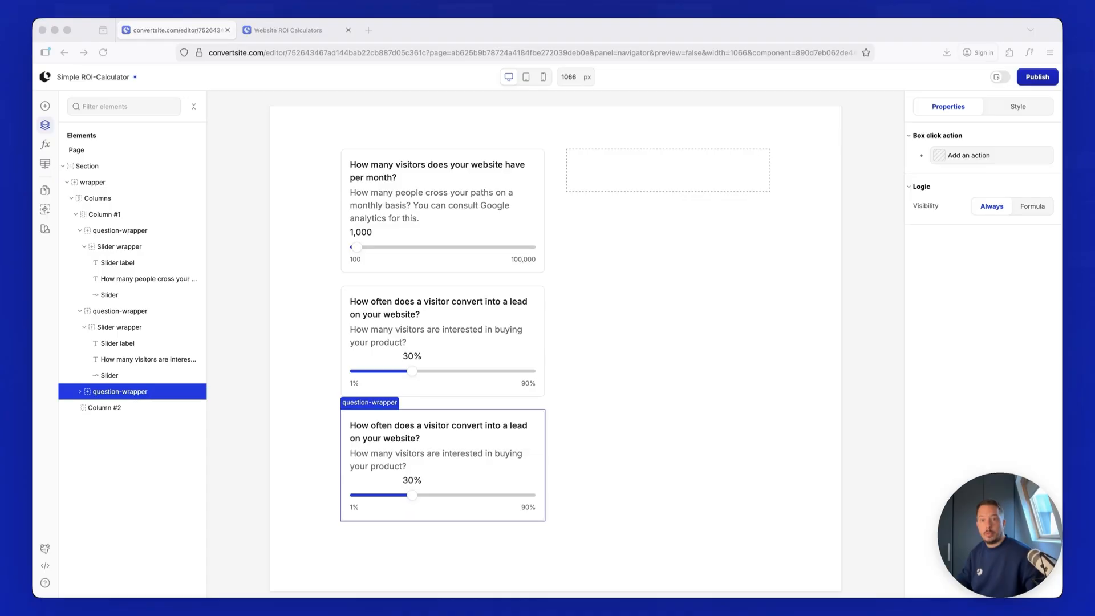
# Set the third question's slider label to "What is your lead to customer rate?".
pyautogui.click(519, 425)
pyautogui.tripleClick(941, 183)
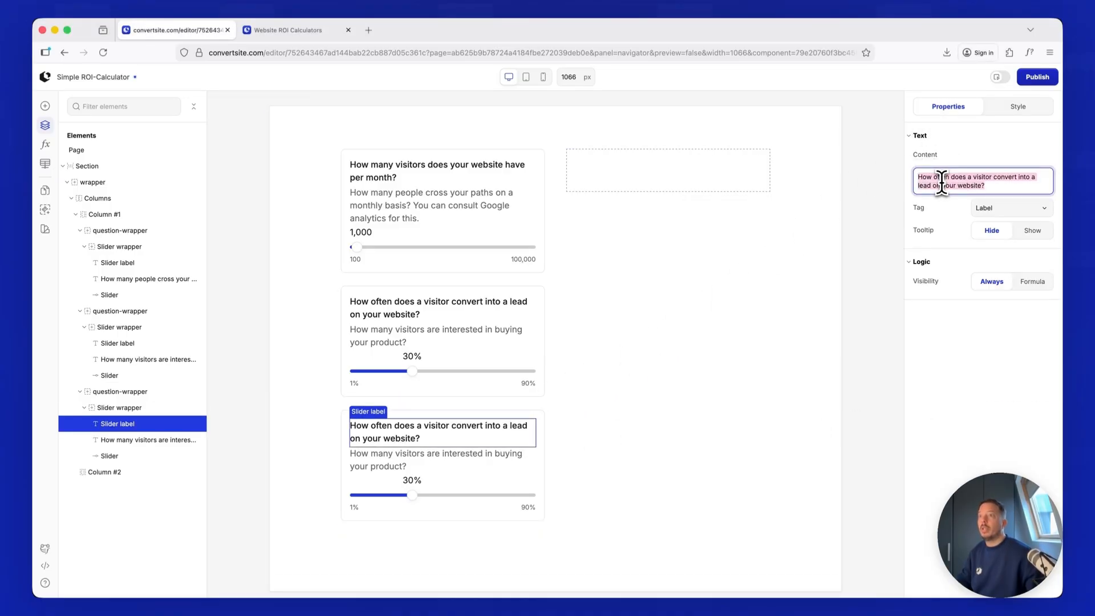
pyautogui.write('What is your lead to customer rate?')
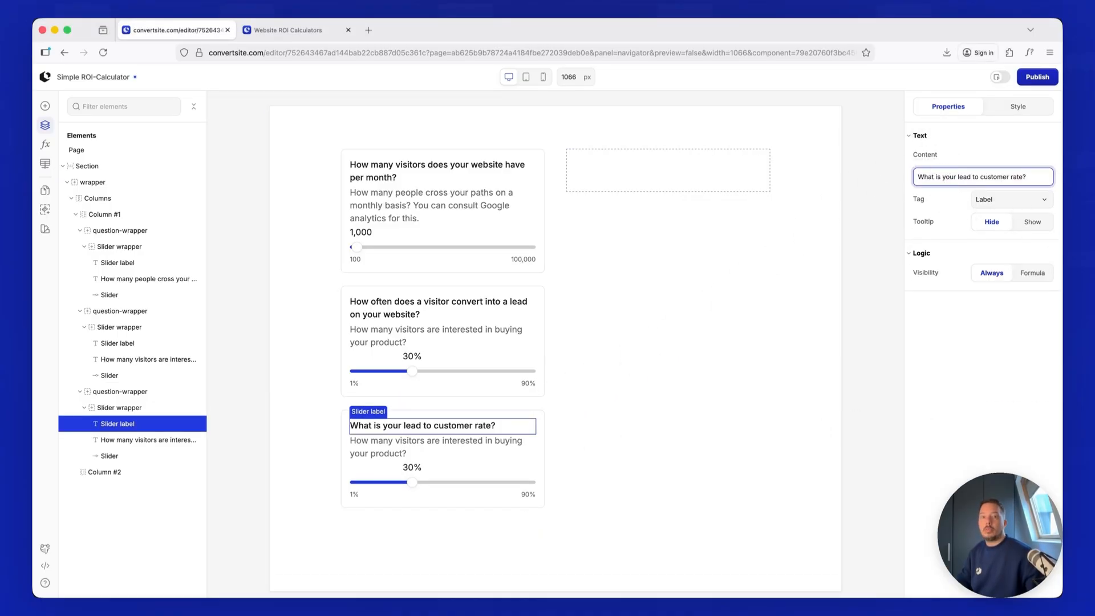
# Replace the third question's description with the prepared text starting "What percentage of your leads turn into customers? This is critical to monitor.".
pyautogui.press('super+Tab')
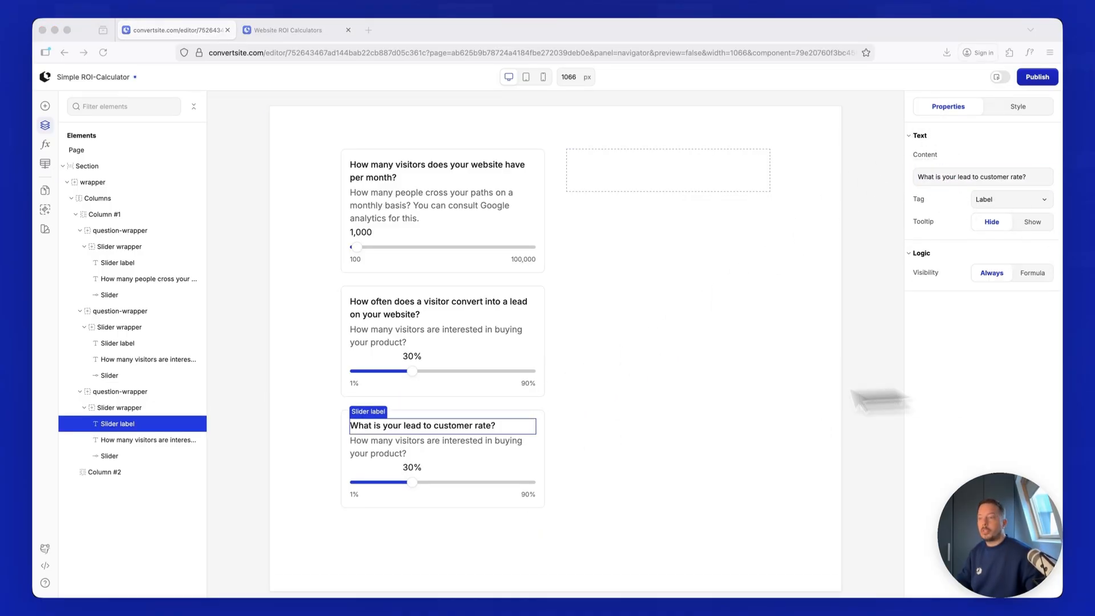
pyautogui.click(528, 444)
pyautogui.tripleClick(958, 183)
pyautogui.hotkey('ctrl', 'v')
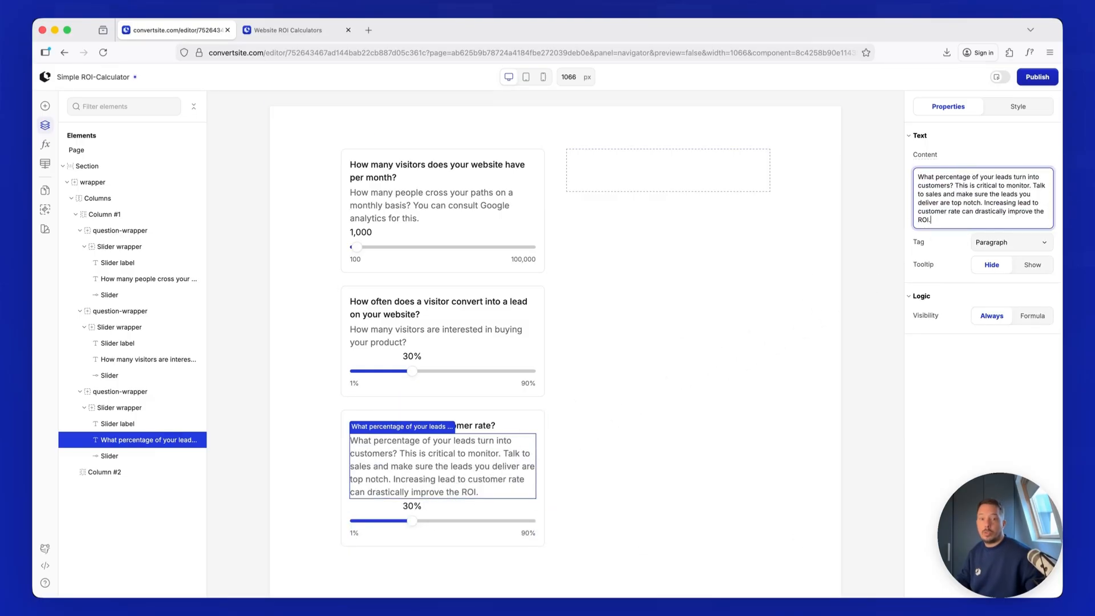
# Set the maximum of the lead to customer rate slider to 50.
pyautogui.click(509, 524)
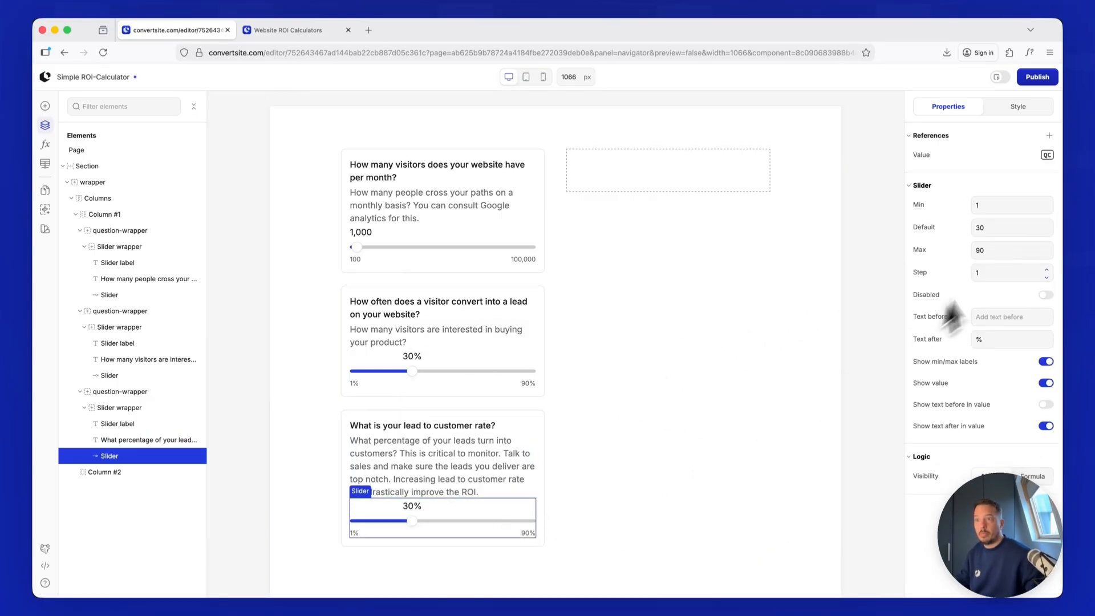
pyautogui.click(992, 251)
pyautogui.write('50')
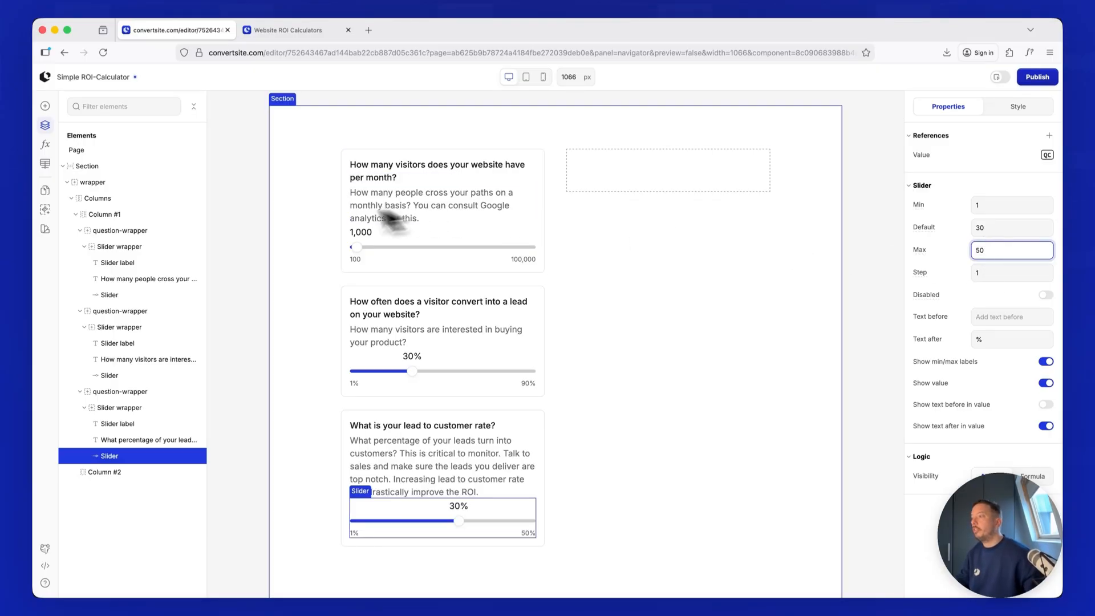
# Duplicate the third question-wrapper with its contents to make a fourth question card.
pyautogui.click(569, 439)
pyautogui.scroll(-1, 556, 433)
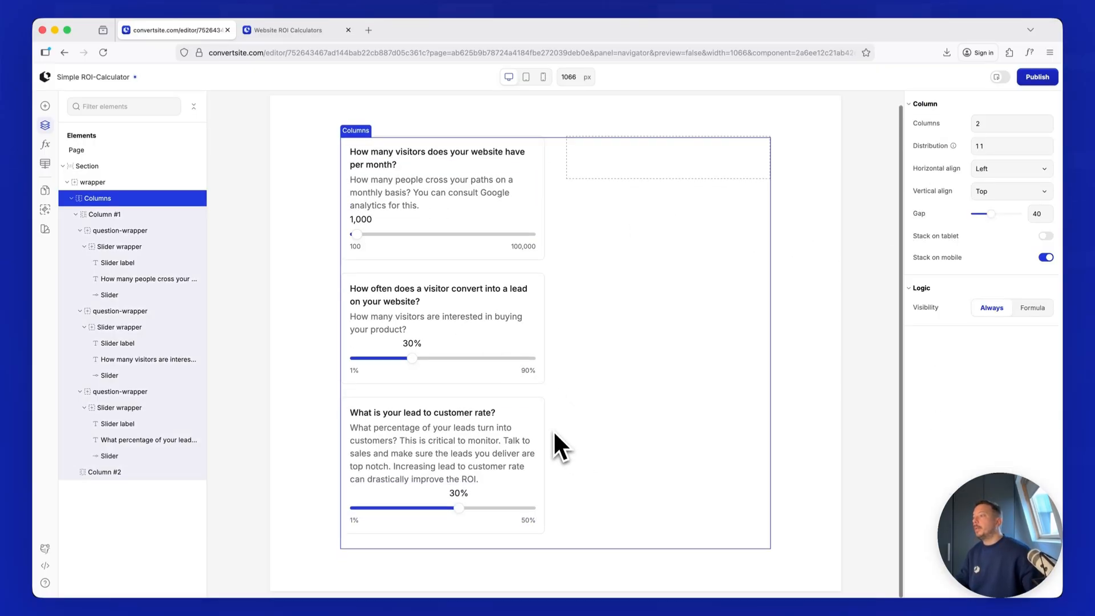
pyautogui.click(503, 406)
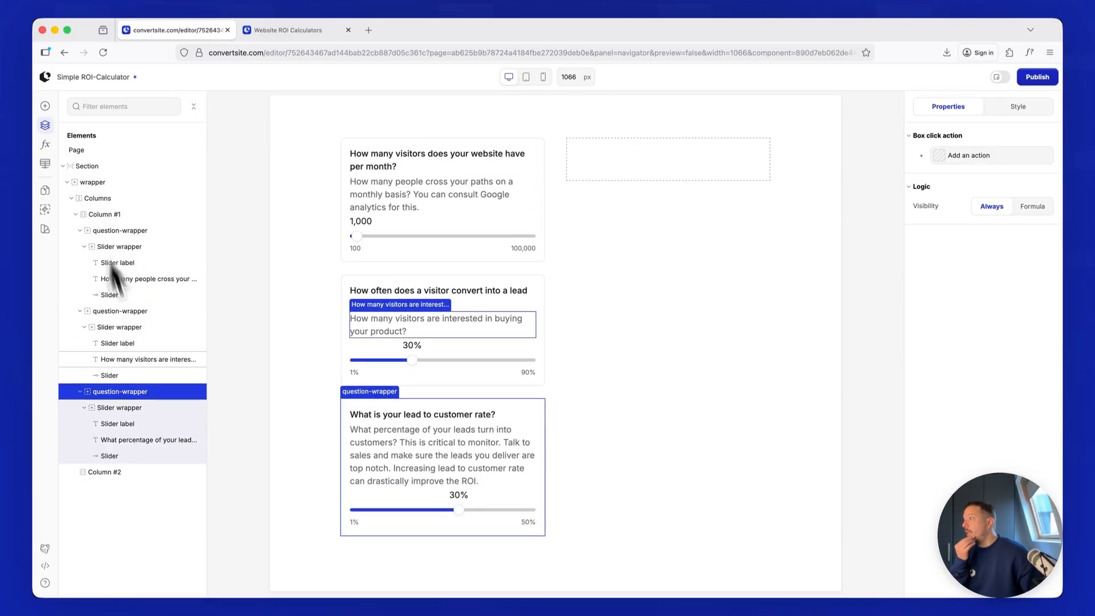
pyautogui.rightClick(115, 402)
pyautogui.click(162, 429)
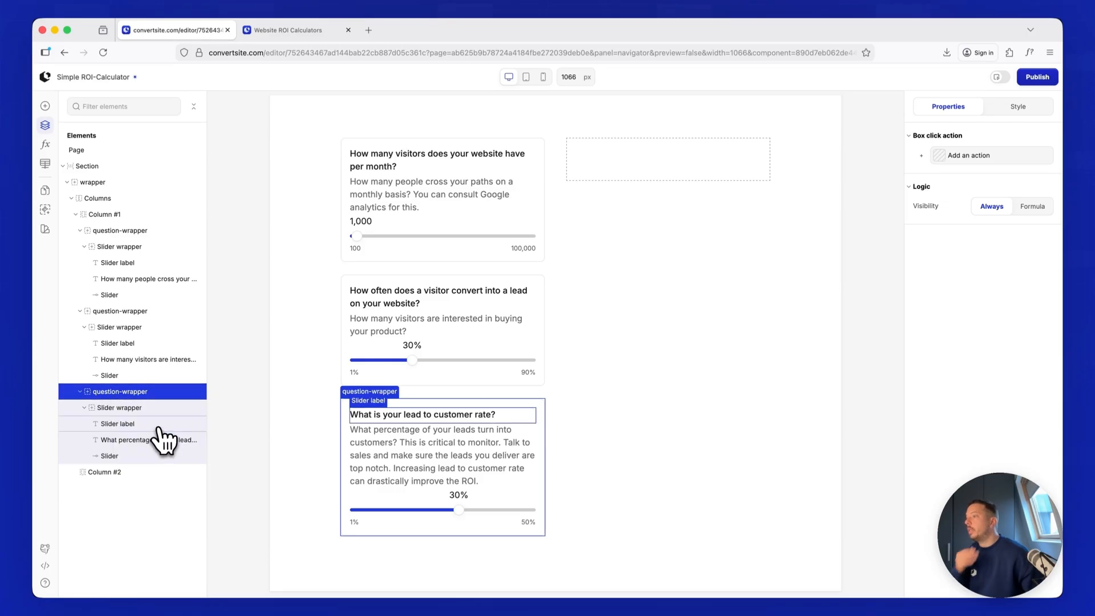
# Replace the Slider wrapper inside the fourth question-wrapper with a Number input component.
pyautogui.scroll(-3, 388, 444)
pyautogui.click(106, 478)
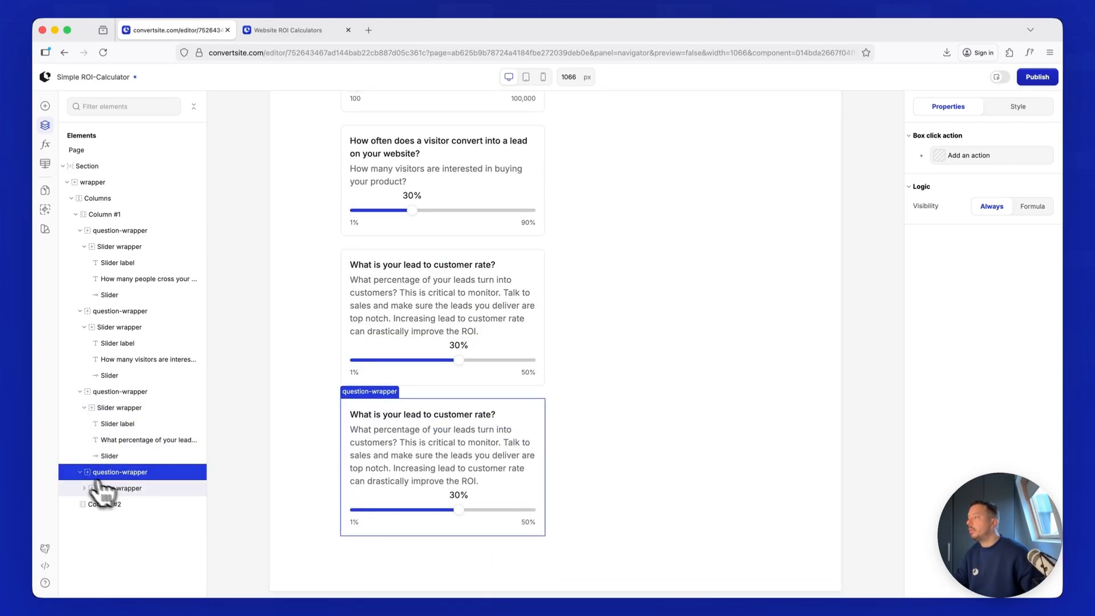
pyautogui.rightClick(126, 489)
pyautogui.click(160, 542)
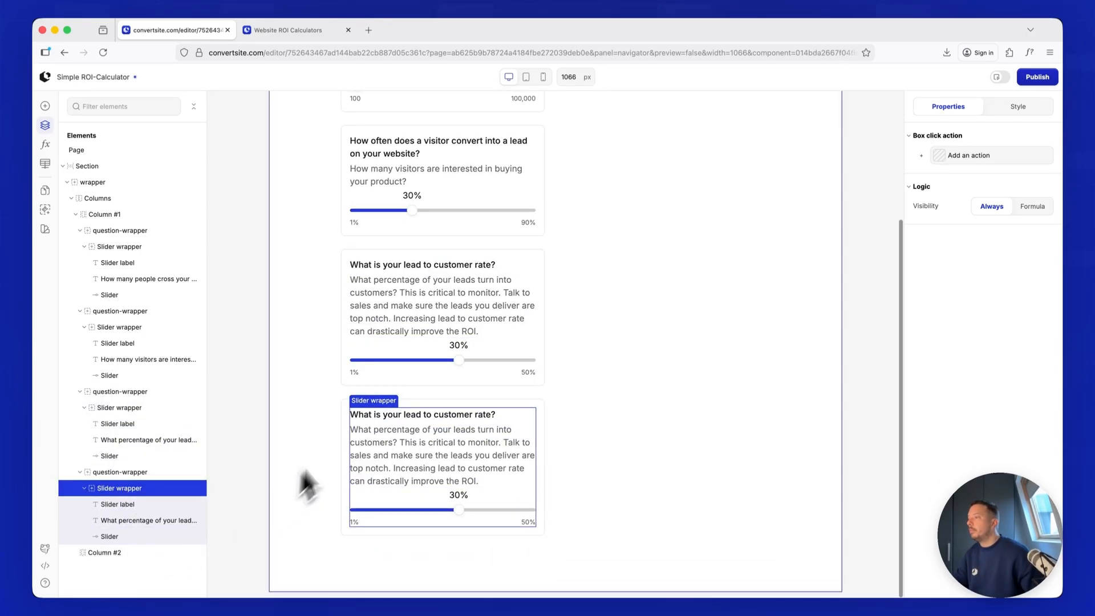
pyautogui.click(45, 106)
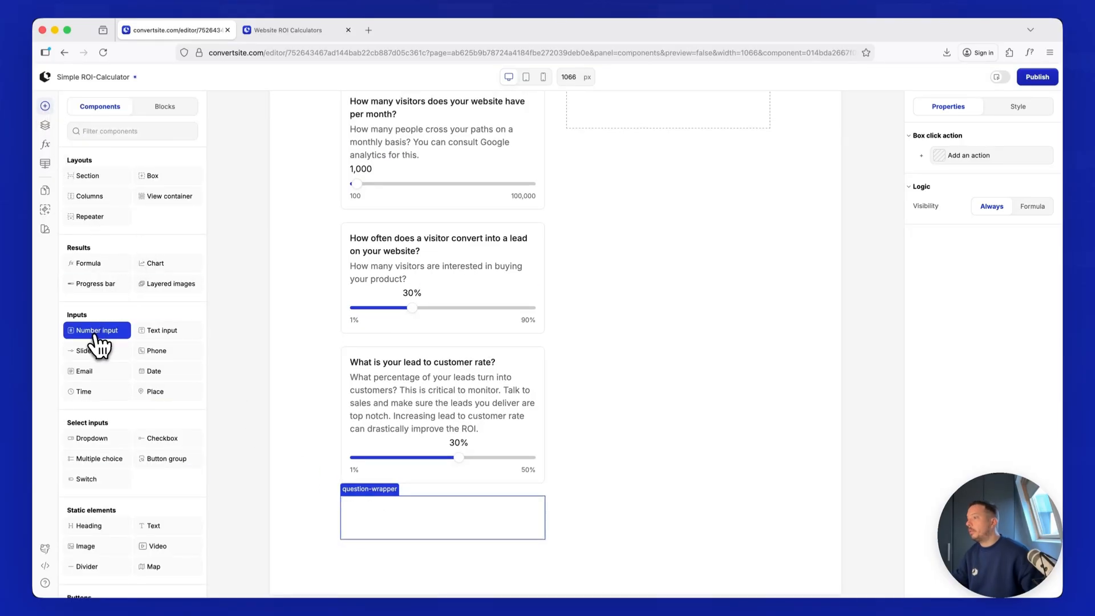
pyautogui.moveTo(97, 345); pyautogui.dragTo(459, 505)
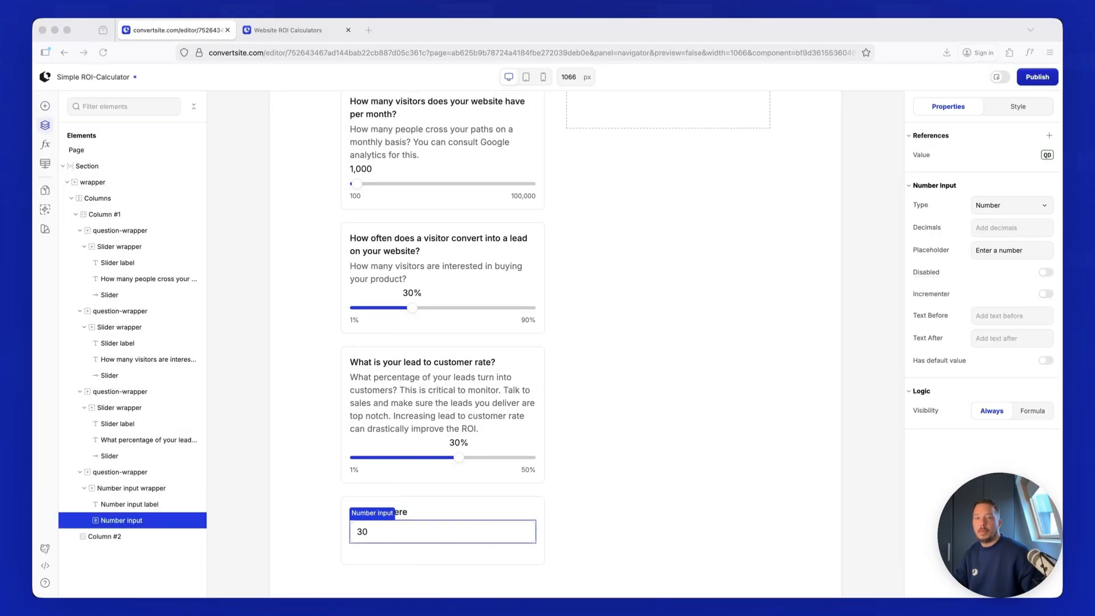
# Set the number input label to "What is your average sales price per customer?".
pyautogui.click(420, 516)
pyautogui.click(964, 176)
pyautogui.hotkey('ctrl', 'a')
pyautogui.write('What is your average sales price per customer?')
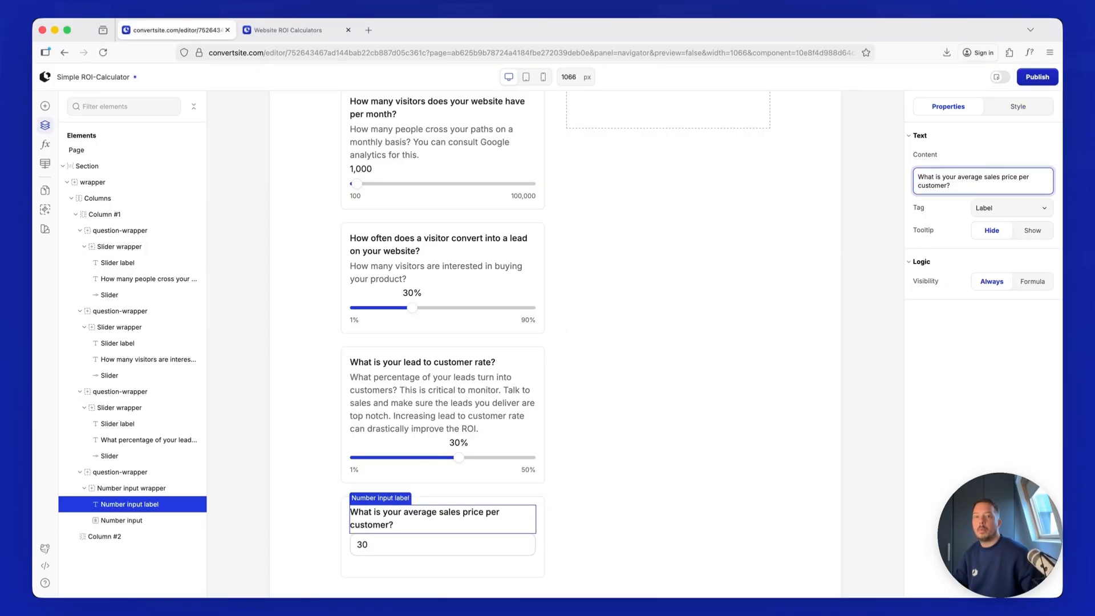
# Duplicate the third question's description paragraph and move the copy between the label and field in the Number input wrapper.
pyautogui.rightClick(146, 439)
pyautogui.click(153, 454)
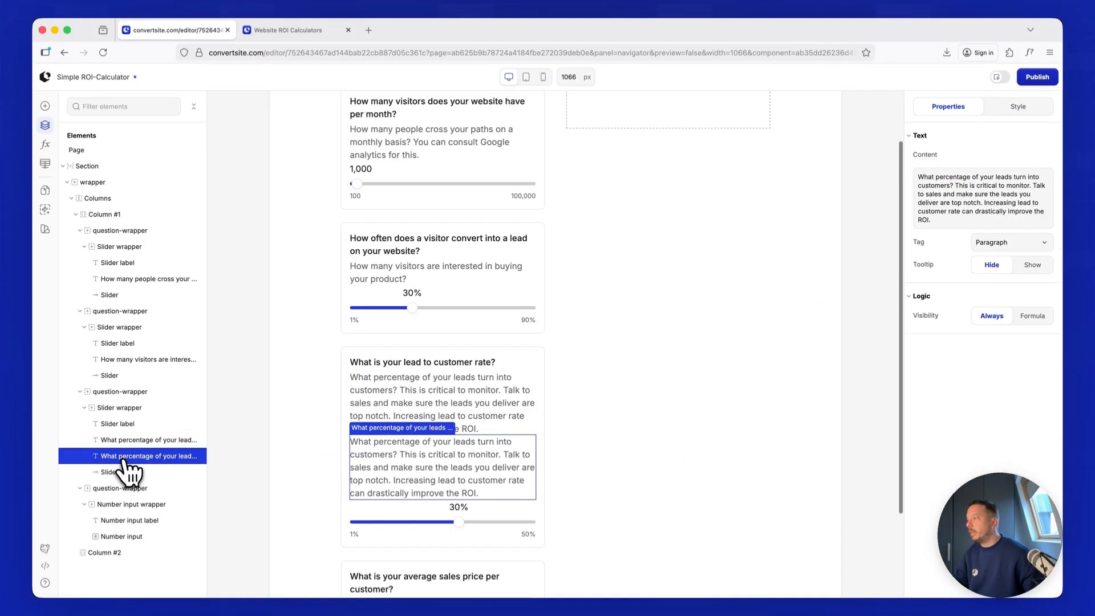
pyautogui.moveTo(130, 536); pyautogui.dragTo(130, 534)
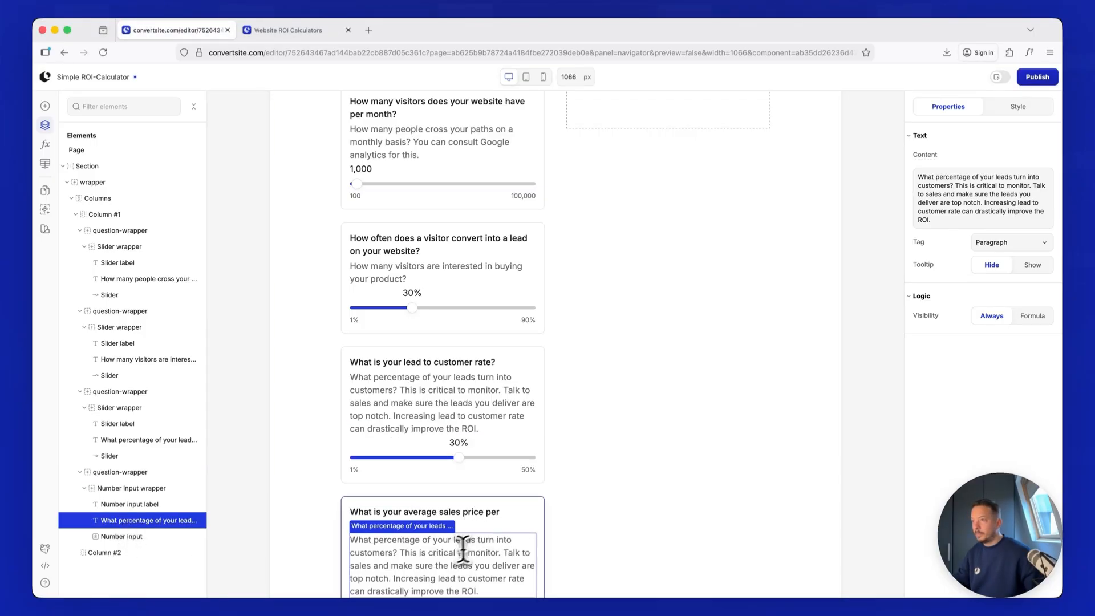
# Replace the copied paragraph's content with the sales price hint starting "For many companies this number may vary or increase over time.".
pyautogui.click(927, 178)
pyautogui.hotkey('ctrl', 'a')
pyautogui.write('For many companies this number may vary or increase over time. Test different options, such as a new customer vs. the lifetime value of a customer.')
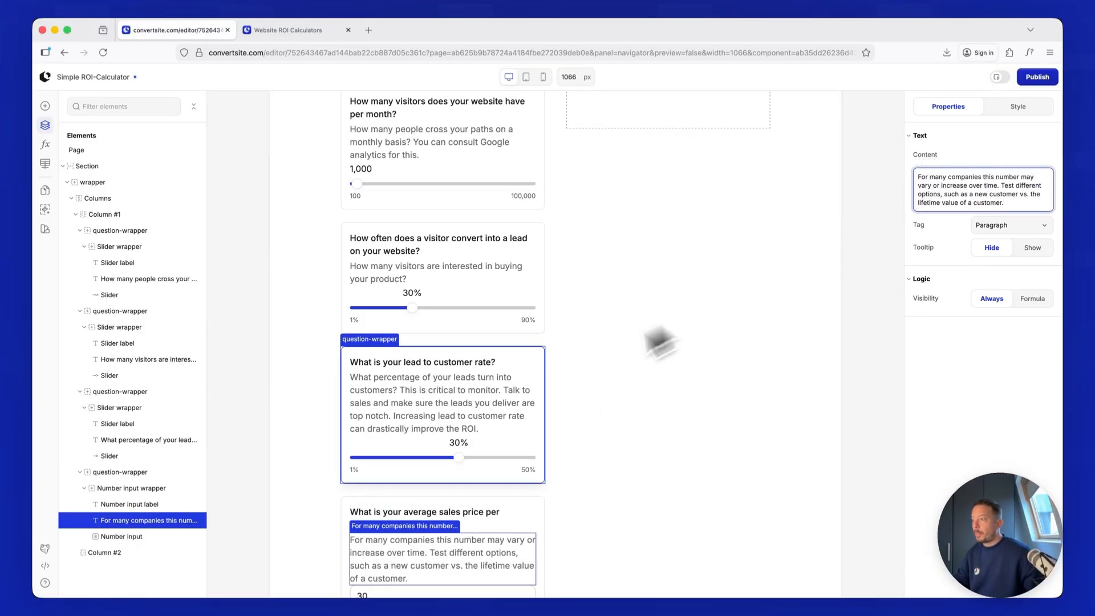
# Set the sales price number input's type to Currency with $ Dollar as the currency.
pyautogui.scroll(-2, 456, 399)
pyautogui.click(443, 502)
pyautogui.write('30')
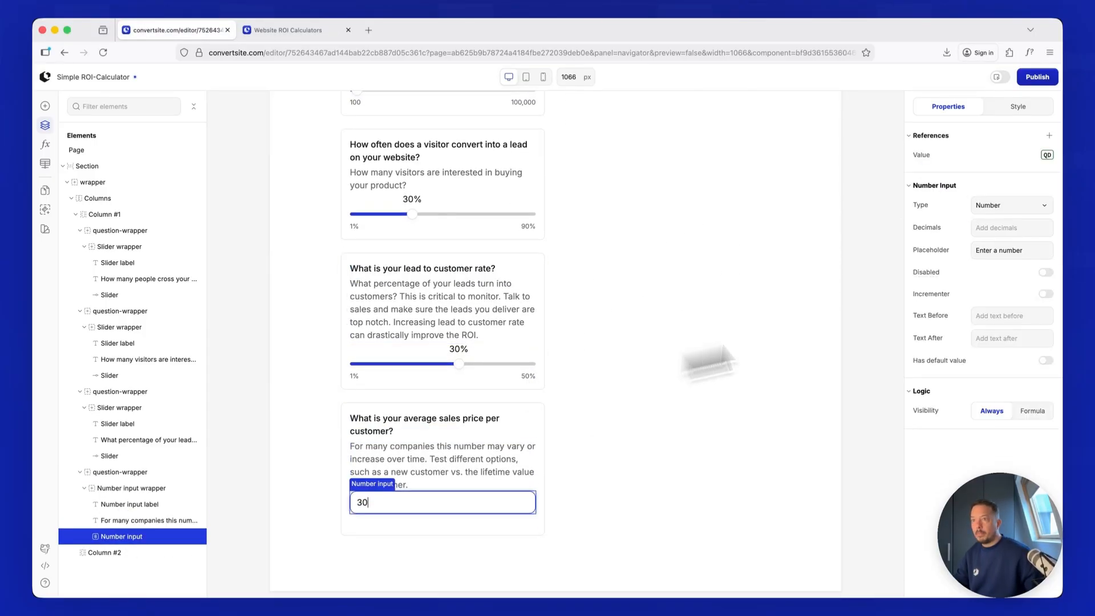
pyautogui.click(1013, 206)
pyautogui.click(1007, 272)
pyautogui.click(1009, 228)
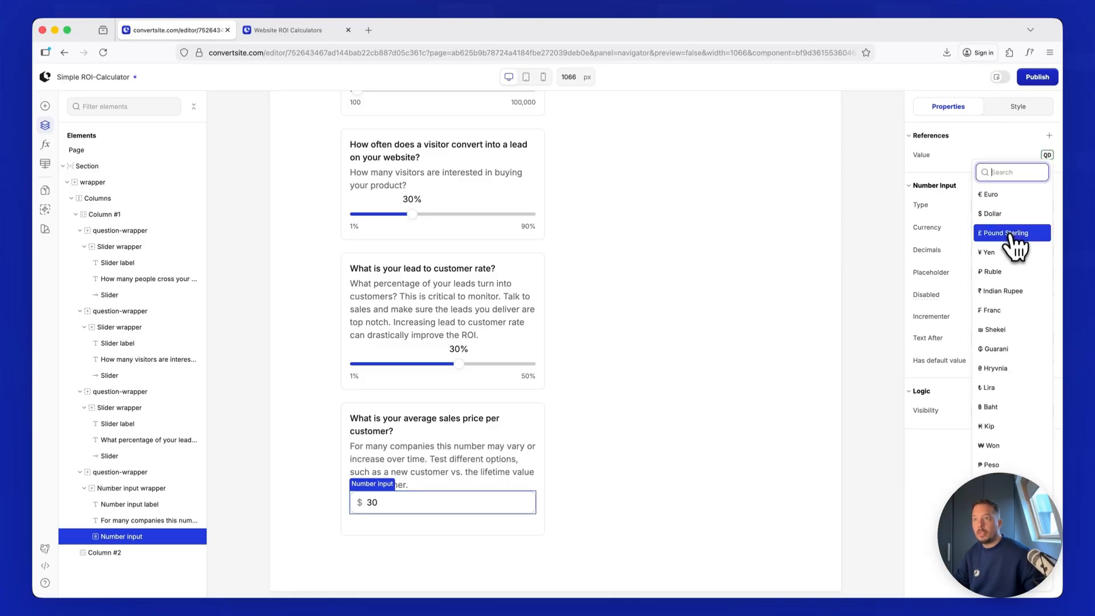
pyautogui.click(1004, 213)
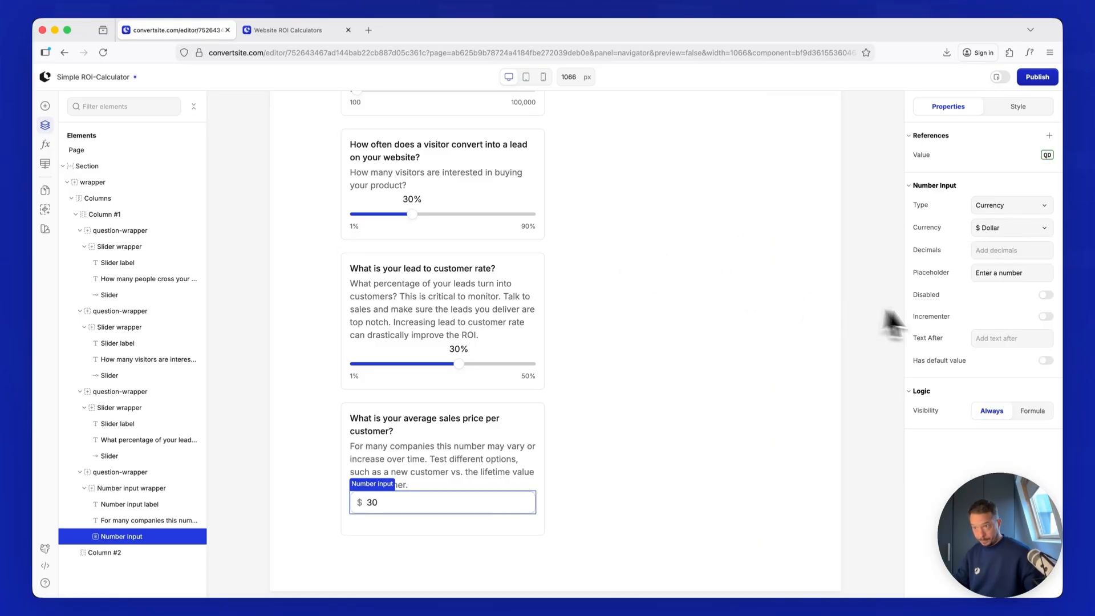
# Enable a default value for the sales price number input and set it to 250.
pyautogui.click(1045, 360)
pyautogui.click(997, 382)
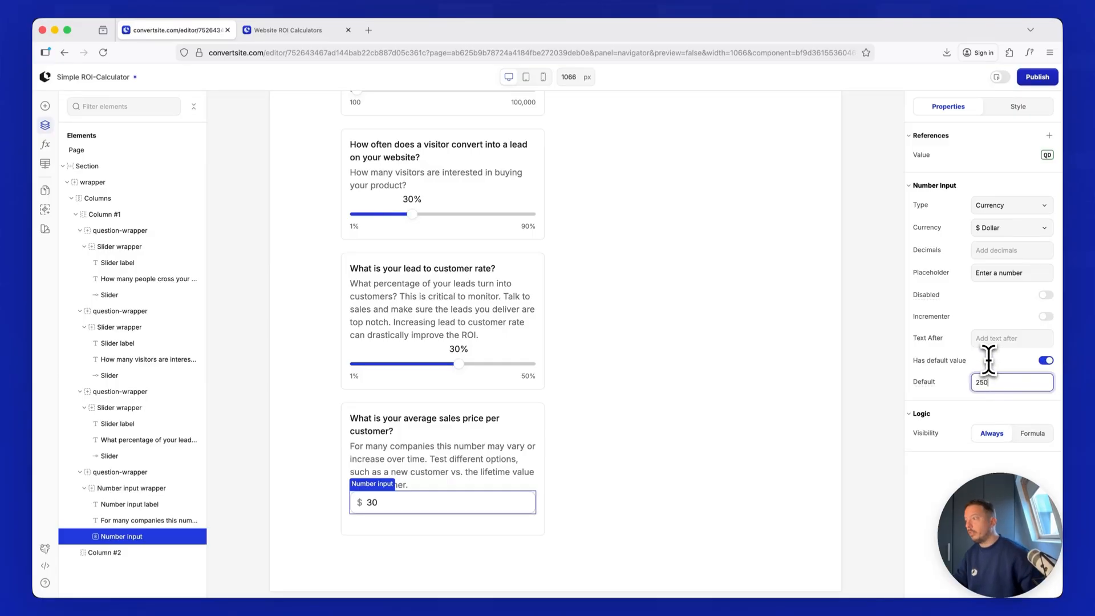
pyautogui.click(760, 407)
pyautogui.scroll(4, 668, 383)
pyautogui.click(576, 325)
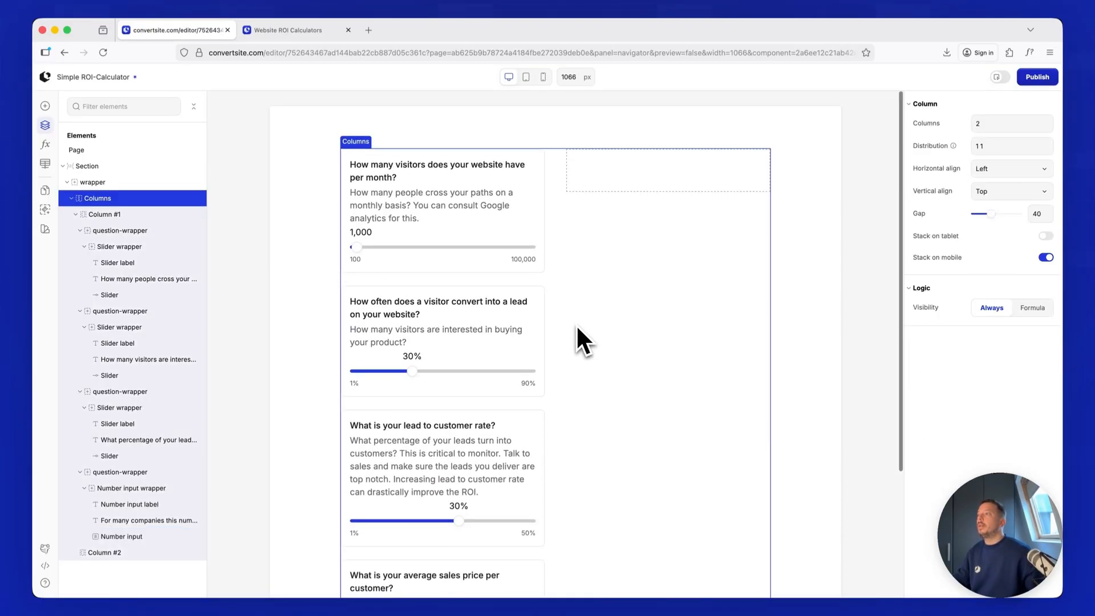
pyautogui.scroll(-3, 576, 324)
pyautogui.scroll(3, 576, 324)
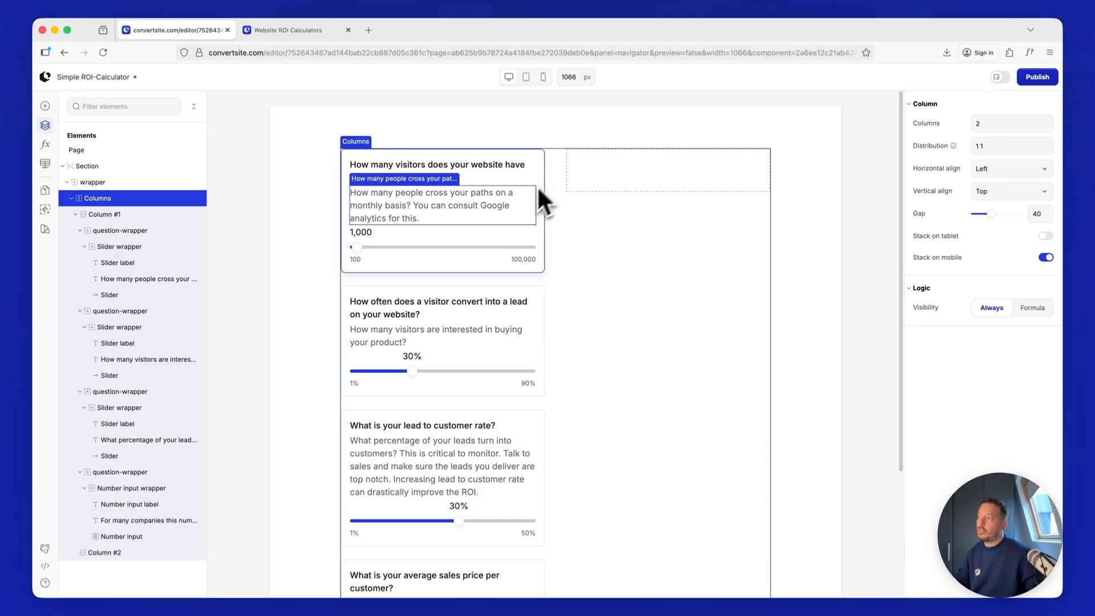
# Rename the value reference of the monthly website visitors slider to VISITORS.
pyautogui.click(459, 239)
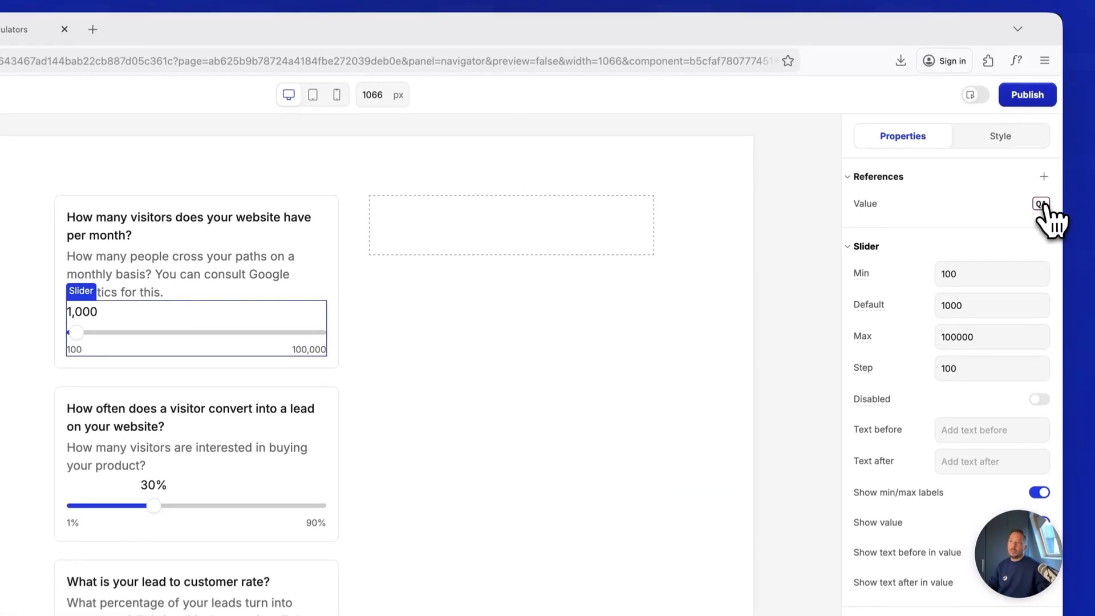
pyautogui.click(1041, 204)
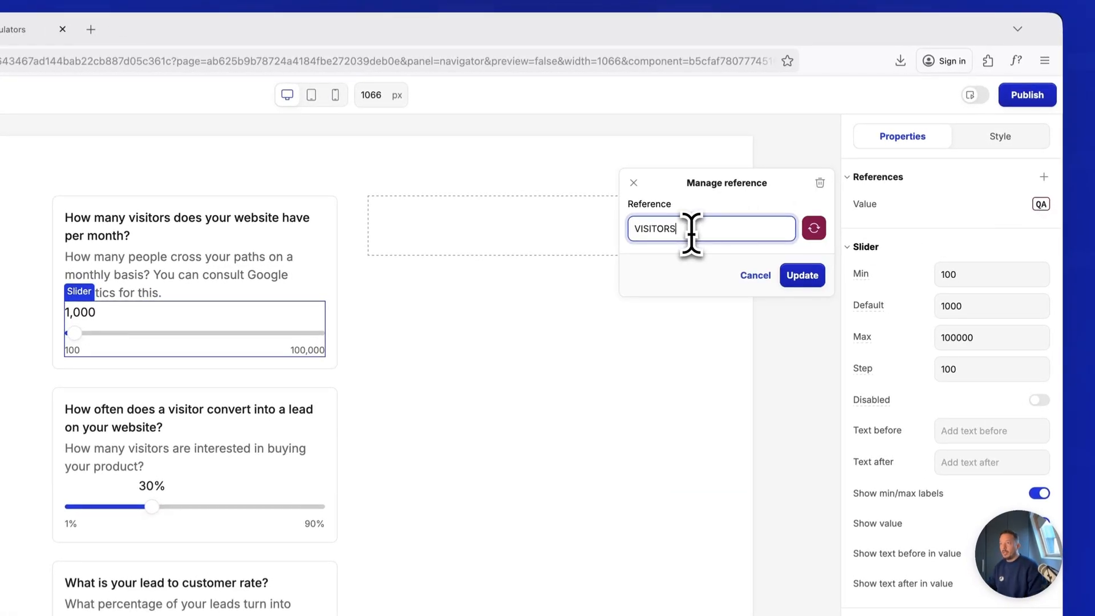
pyautogui.press('Return')
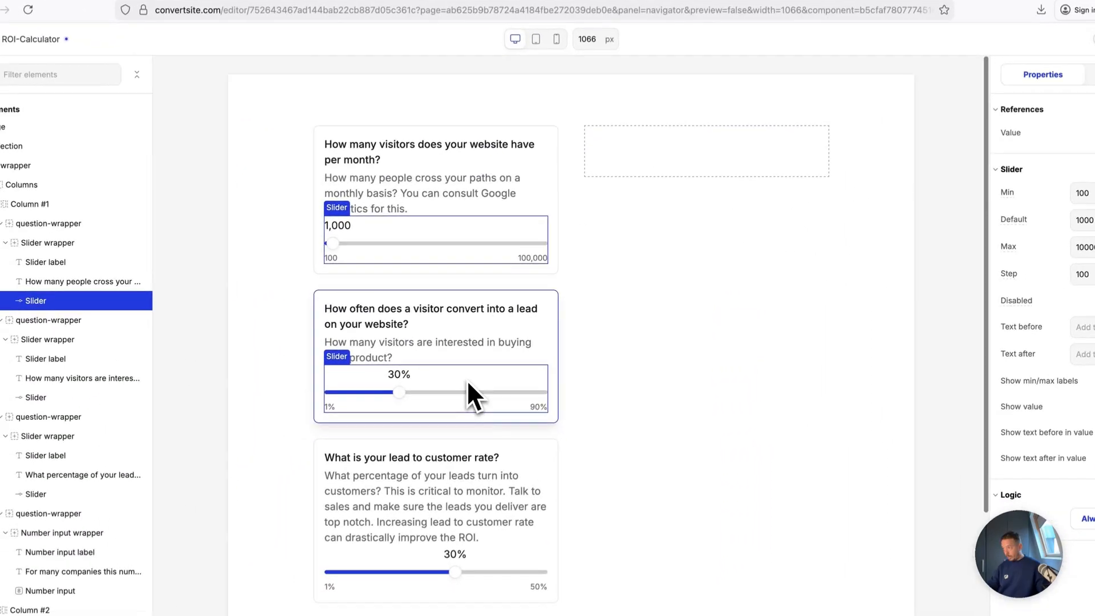
# Rename the value reference of the visitor-to-lead slider in the second question to CONVERSION.
pyautogui.click(468, 383)
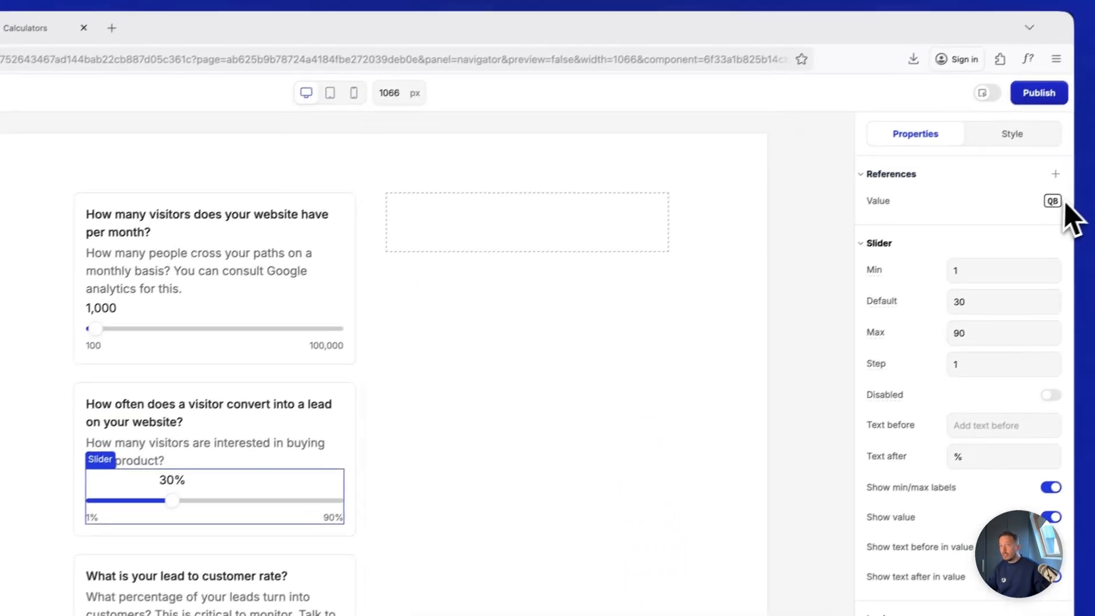
pyautogui.click(1052, 202)
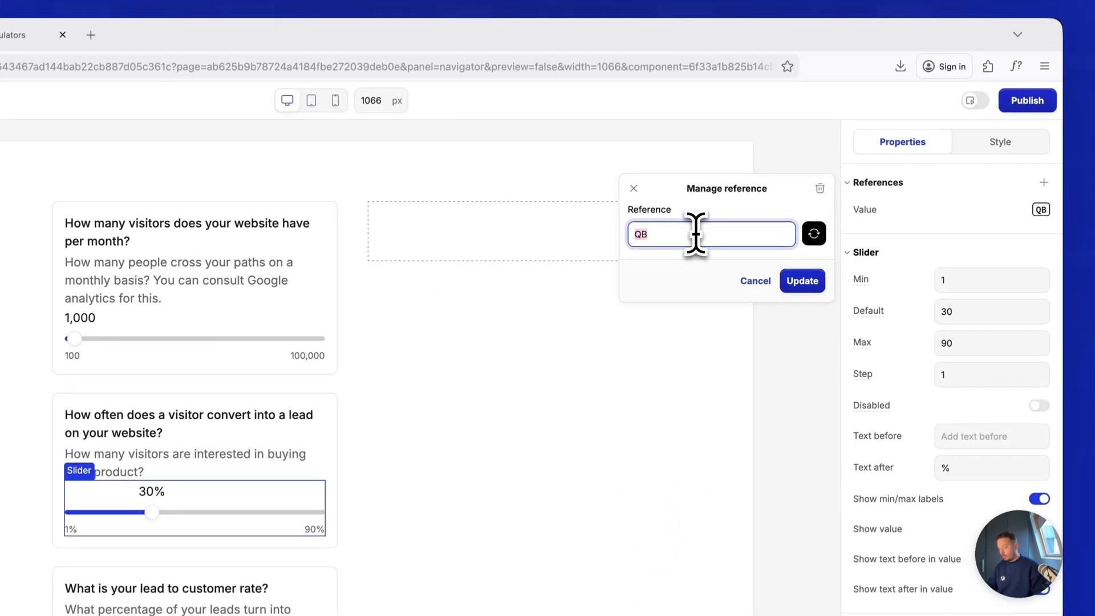
pyautogui.press('Return')
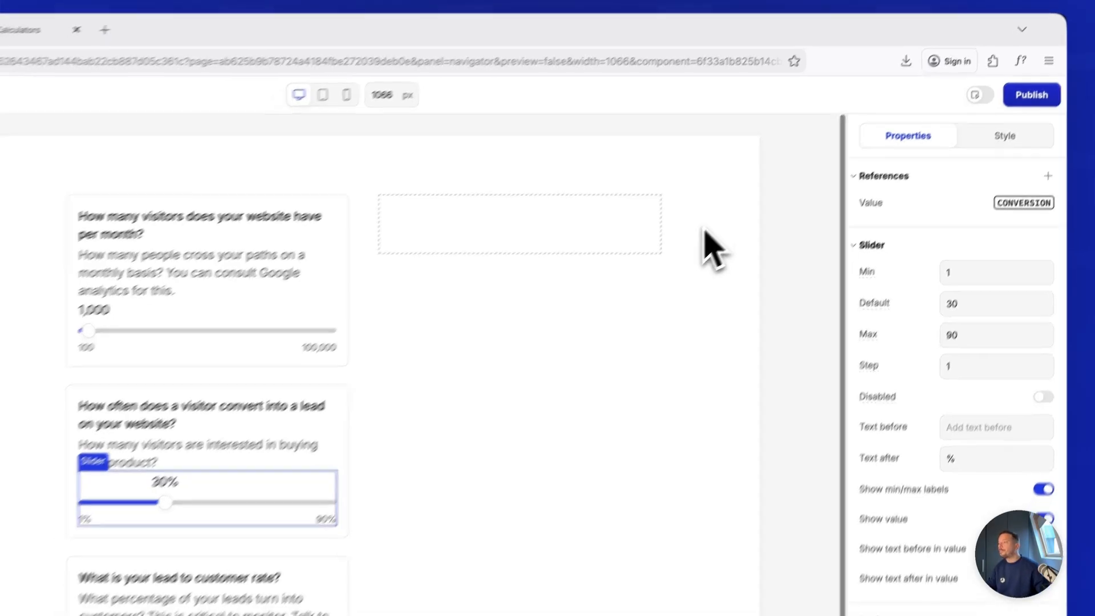
# Rename the value reference of the lead to customer rate slider to LEAD_TO_CUSTOMER.
pyautogui.click(433, 523)
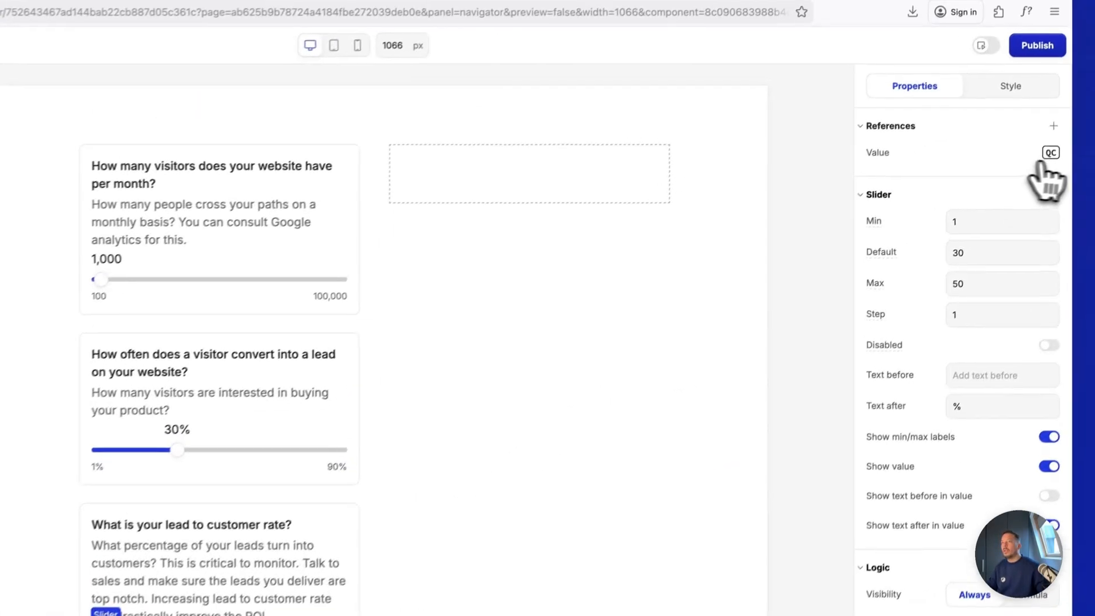
pyautogui.click(1041, 159)
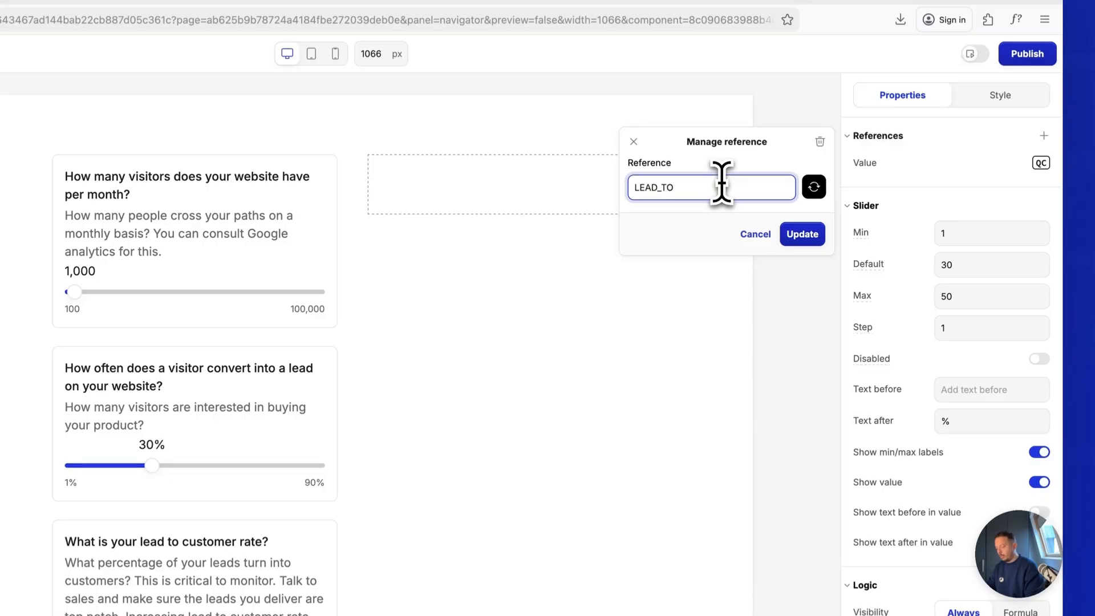
pyautogui.press('Return')
# Rename the value reference of the average sales price number input to PRICE.
pyautogui.scroll(-4, 379, 501)
pyautogui.click(433, 481)
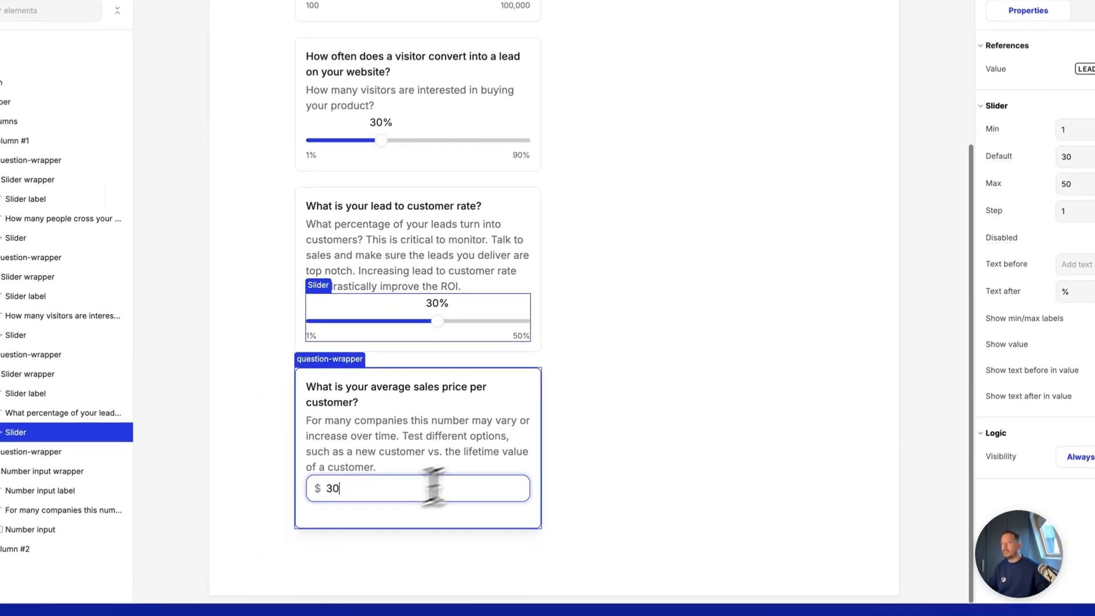
pyautogui.click(1041, 163)
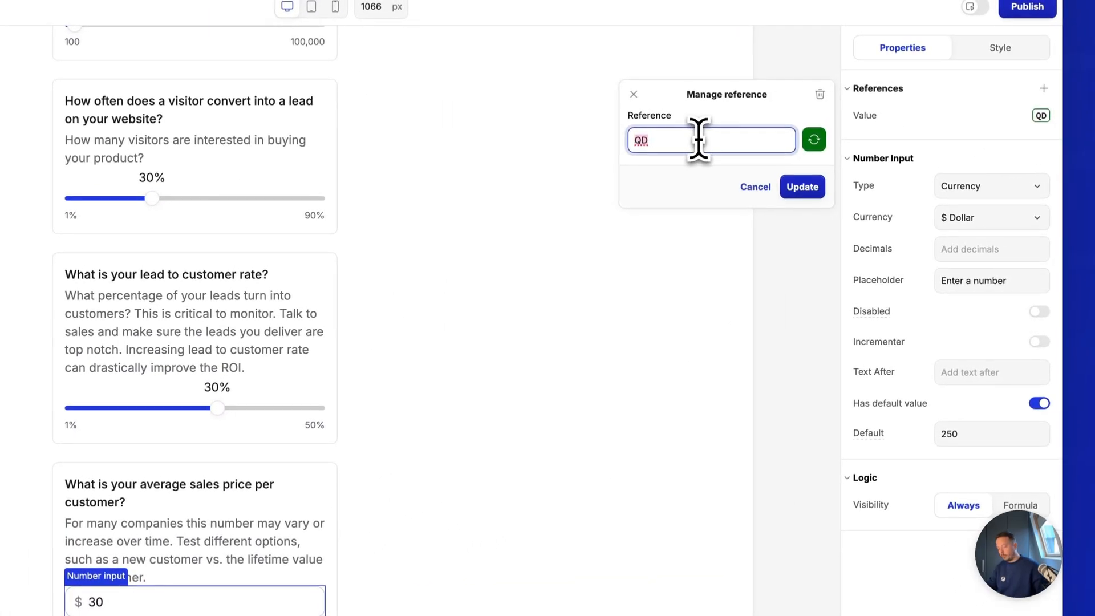
pyautogui.write('PRICE')
pyautogui.press('Return')
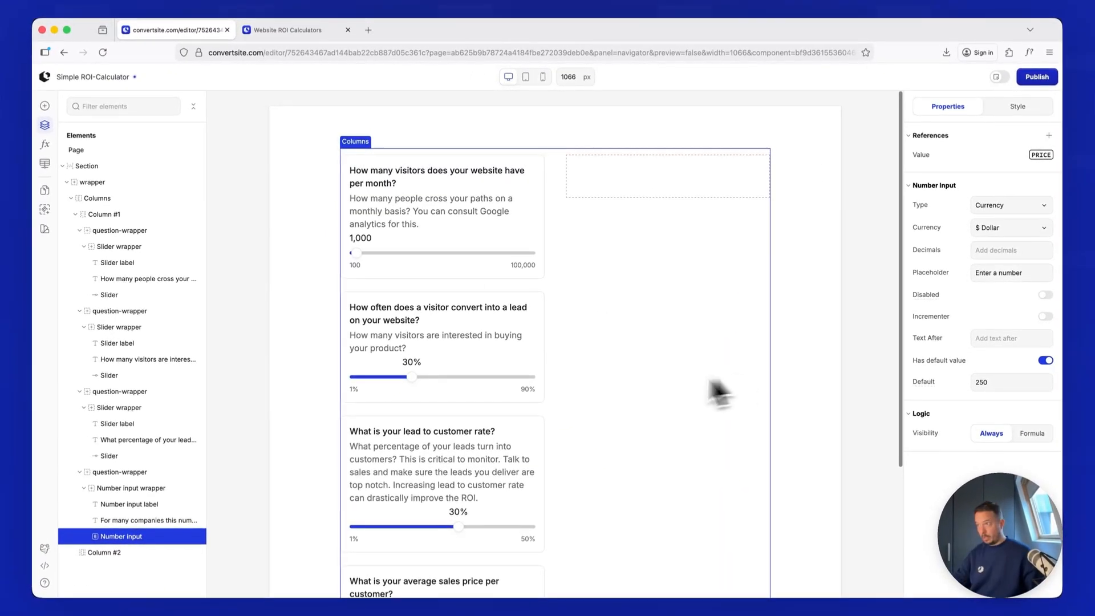
# Add a Box to the empty Column #2 and rename it results-wrapper.
pyautogui.click(645, 172)
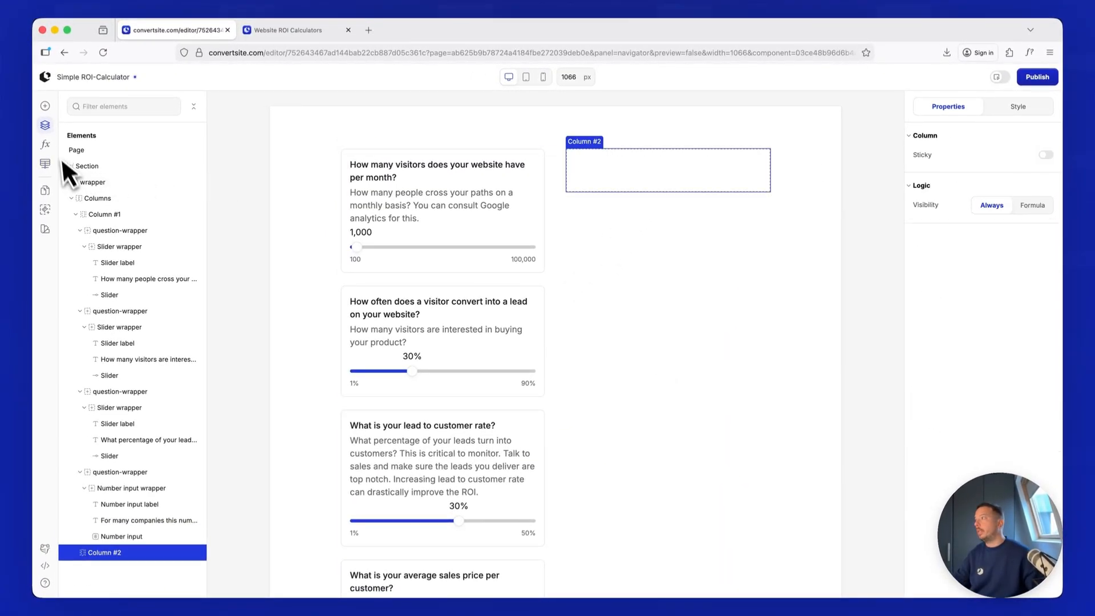
pyautogui.click(45, 106)
pyautogui.moveTo(151, 178); pyautogui.dragTo(696, 166)
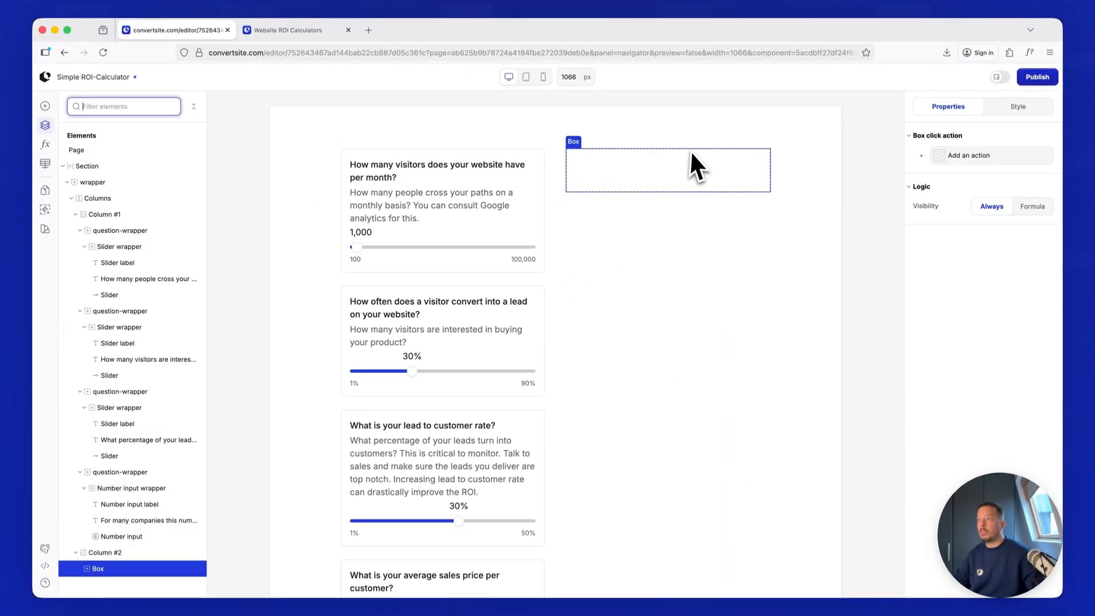
pyautogui.click(97, 570)
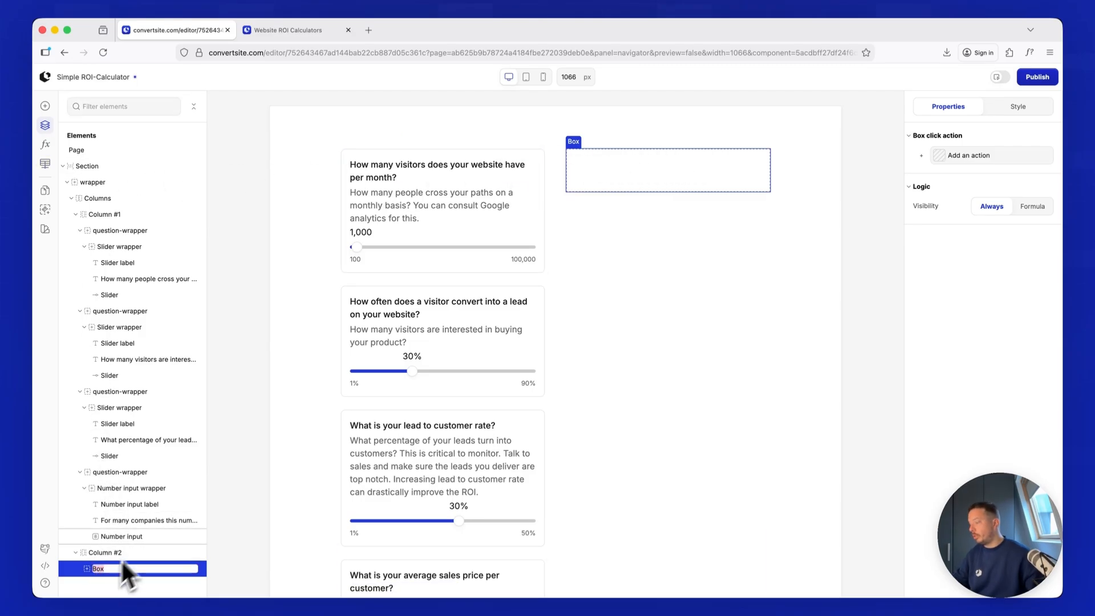
pyautogui.write('results-wrapper')
pyautogui.press('Return')
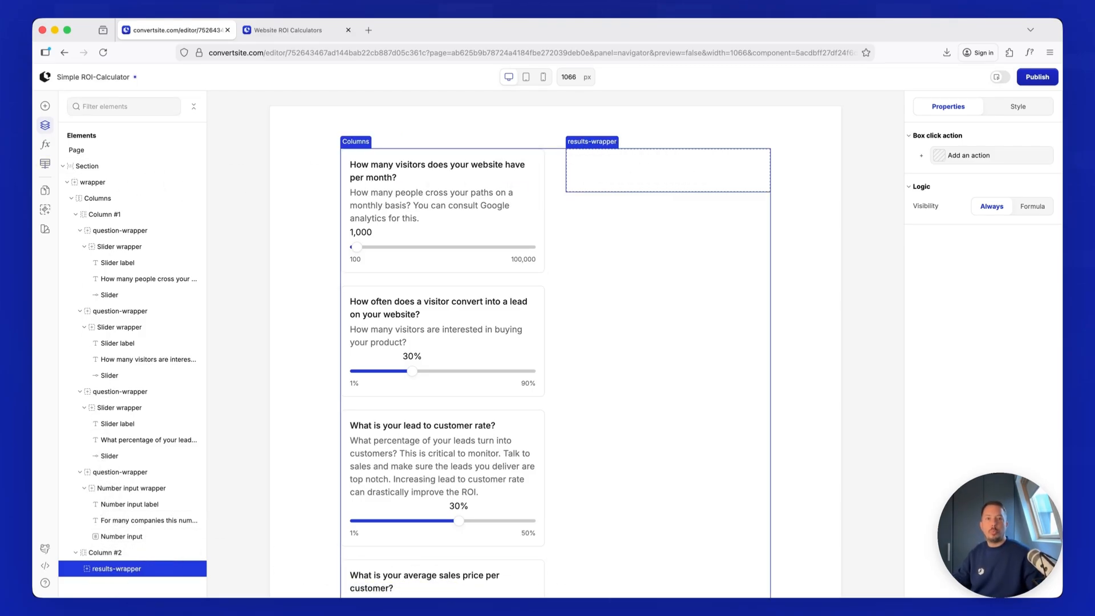
# Insert a Formula component into the results-wrapper and set its label text to "Additional Leads".
pyautogui.click(46, 107)
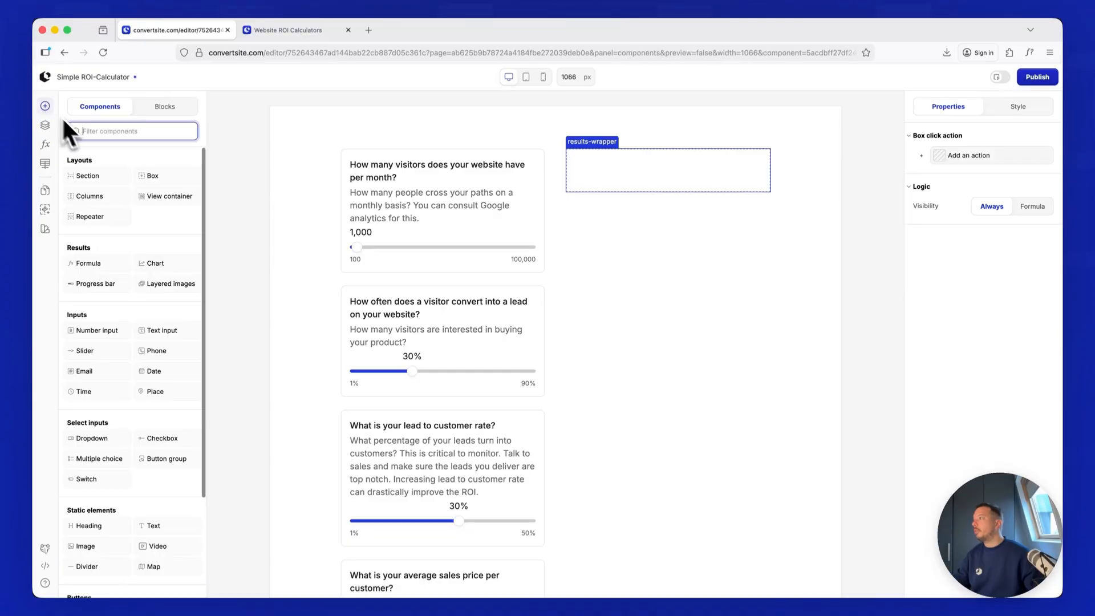
pyautogui.click(115, 269)
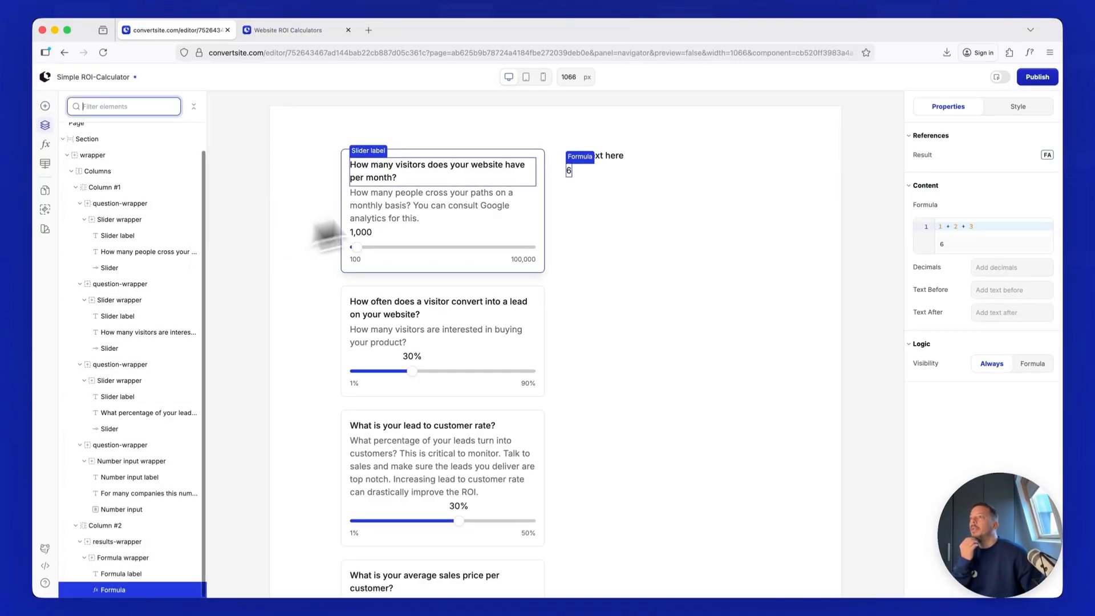
pyautogui.click(613, 155)
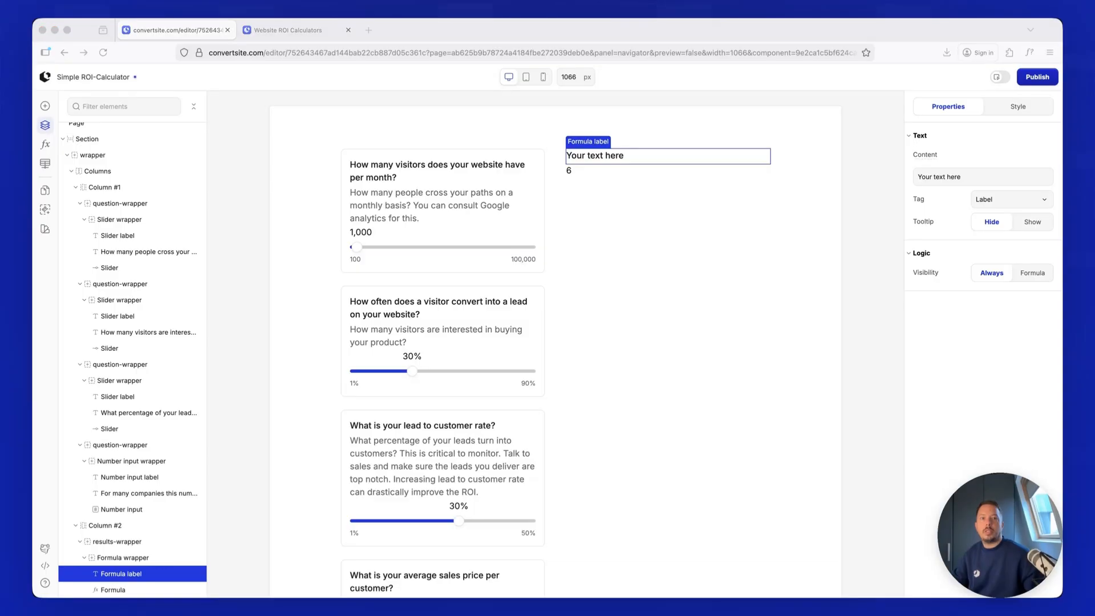
pyautogui.tripleClick(933, 176)
pyautogui.write('Additional Leads')
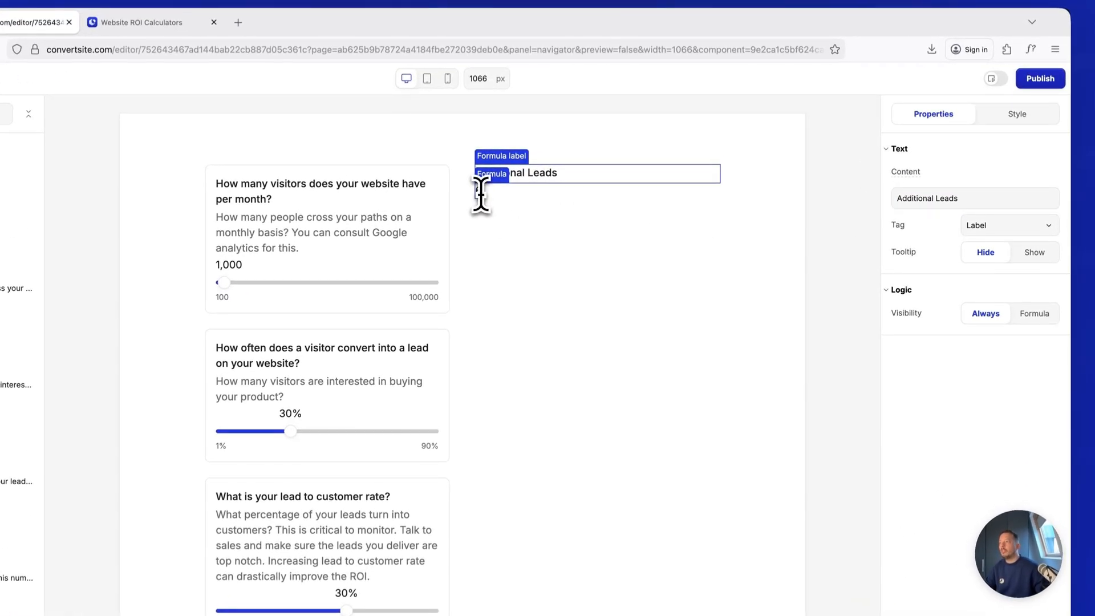
# Replace the placeholder formula under Additional Leads with VISITORS * CONVERSION%.
pyautogui.click(480, 193)
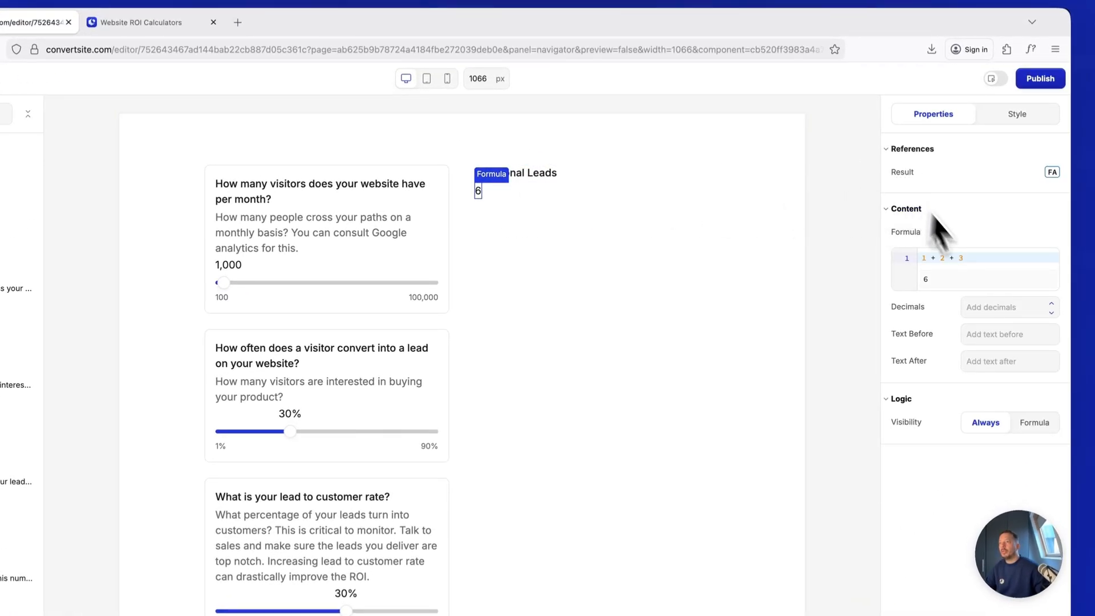
pyautogui.moveTo(984, 257); pyautogui.dragTo(922, 262)
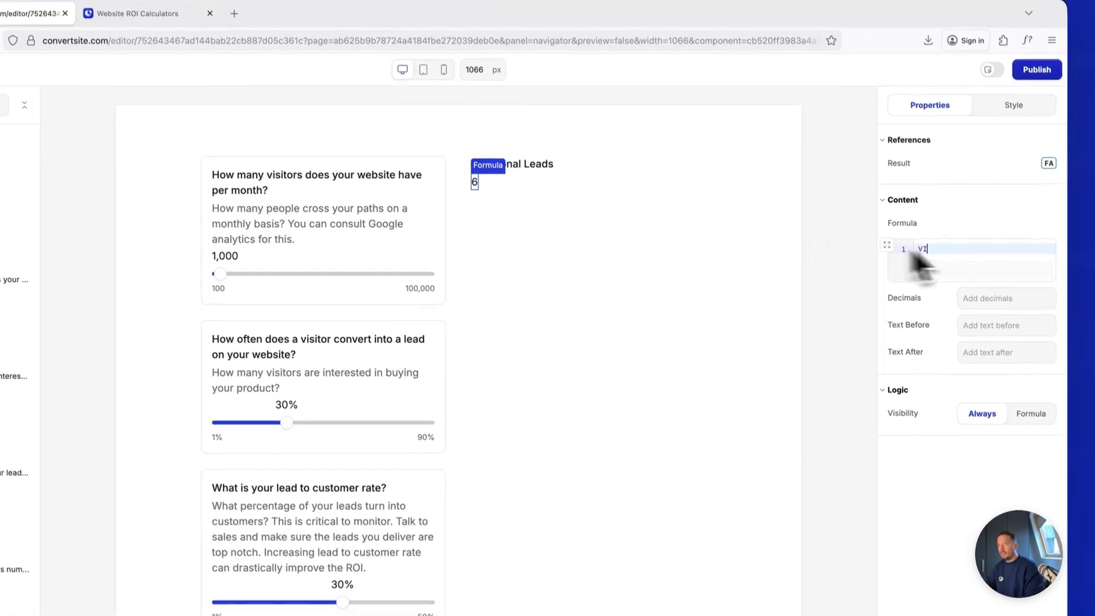
pyautogui.write('VISITORS ')
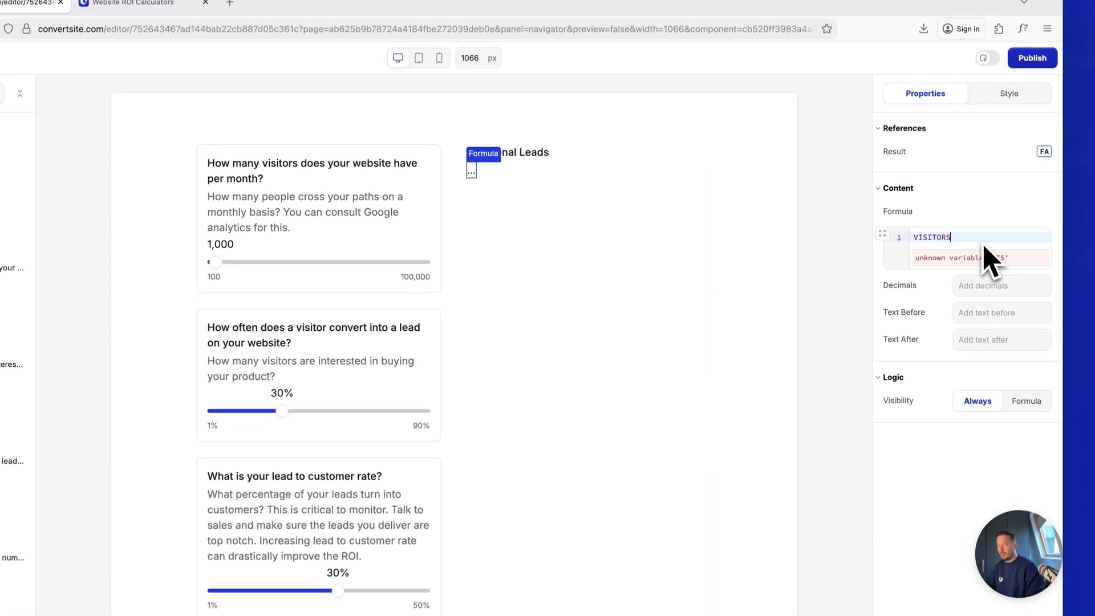
pyautogui.write('* CONVERSION')
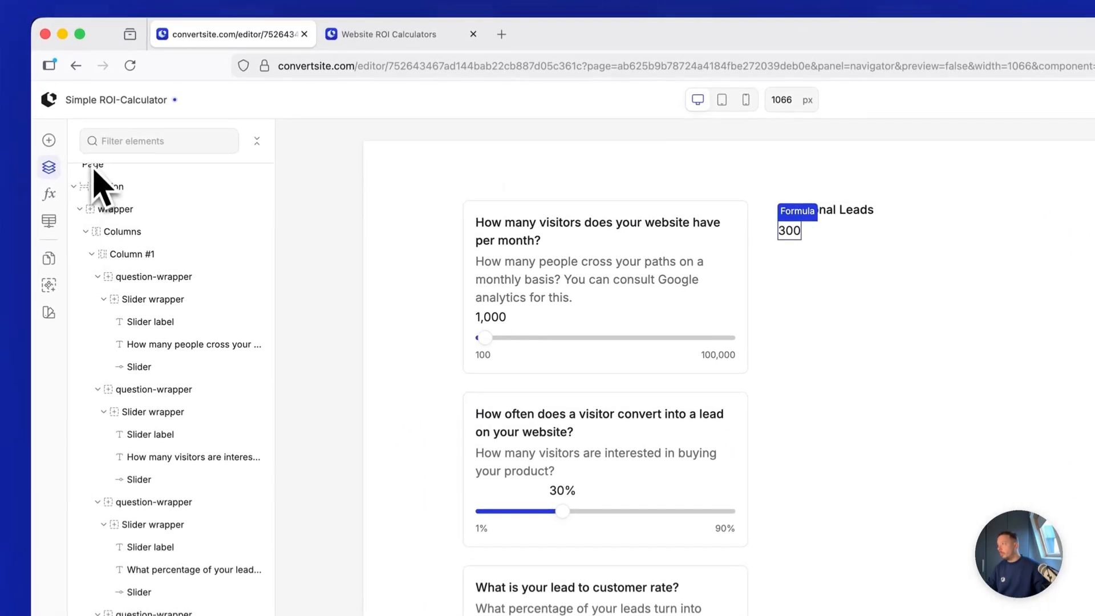
# Create a variable INCREASE with the value 0.1 and multiply the Additional Leads formula by it.
pyautogui.click(52, 196)
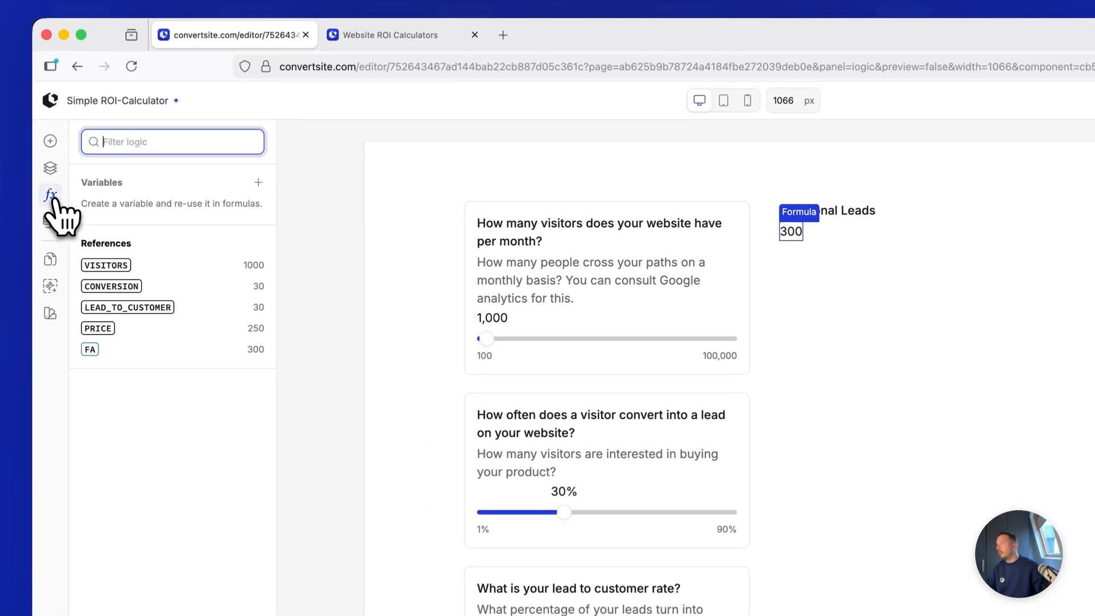
pyautogui.click(258, 182)
pyautogui.write('INCREASE')
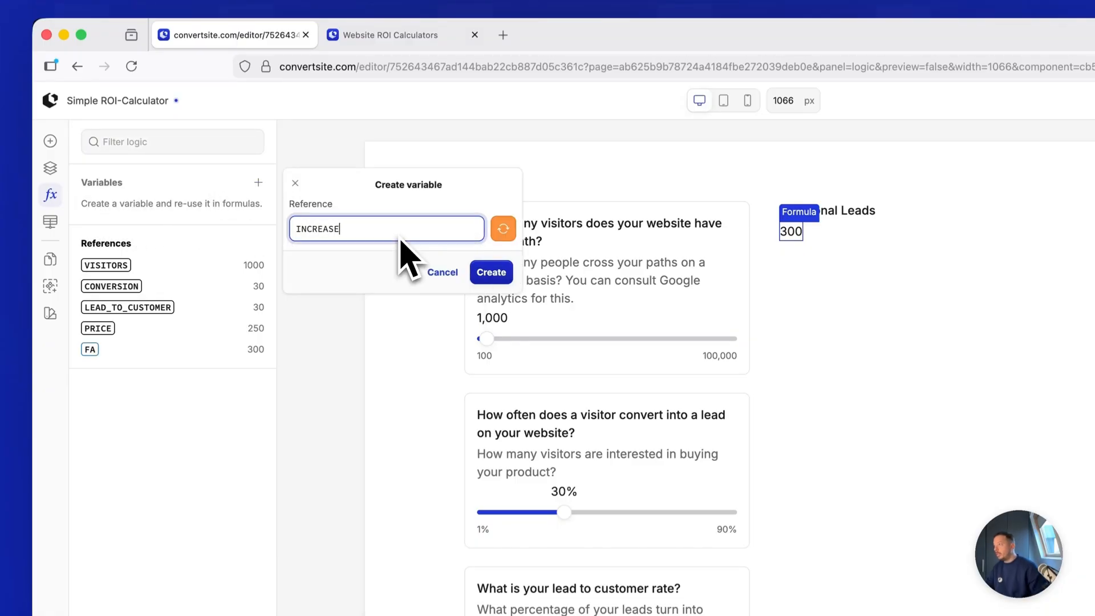
pyautogui.click(495, 272)
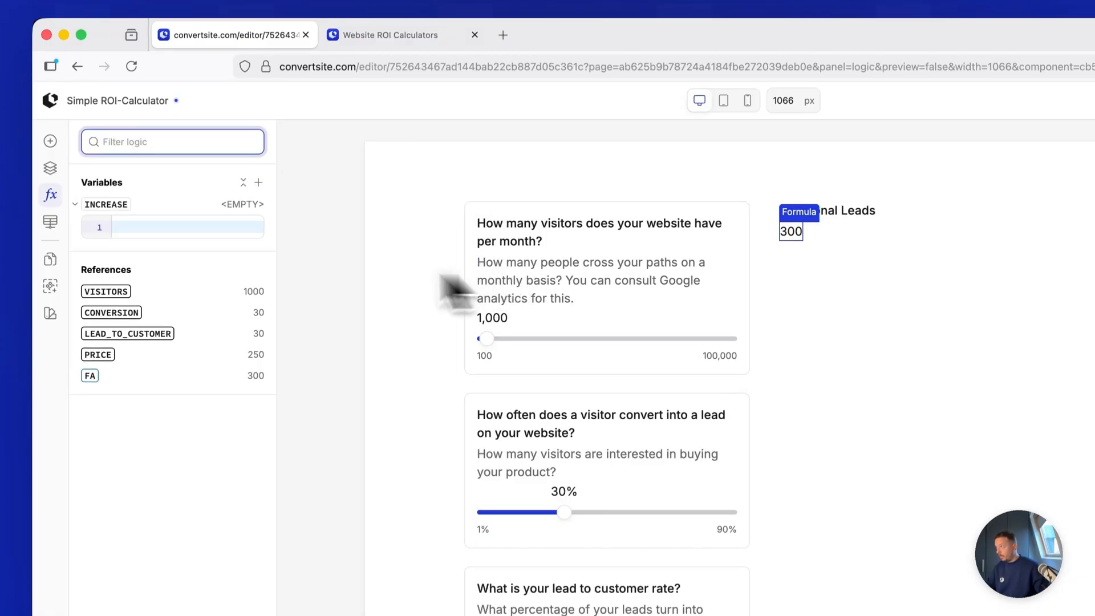
pyautogui.click(177, 228)
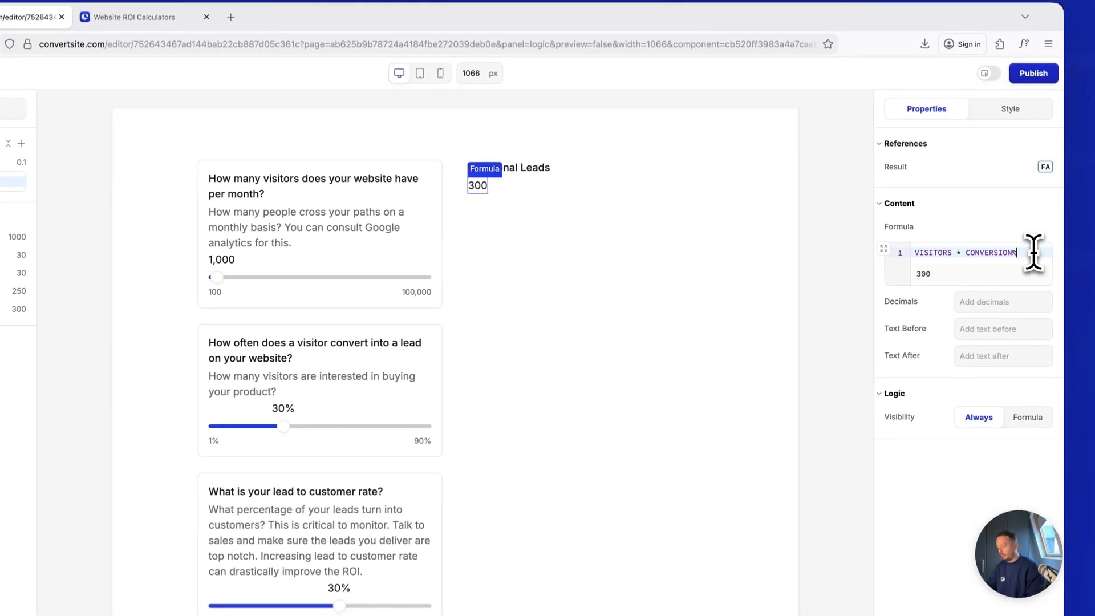
pyautogui.write('INCREASE')
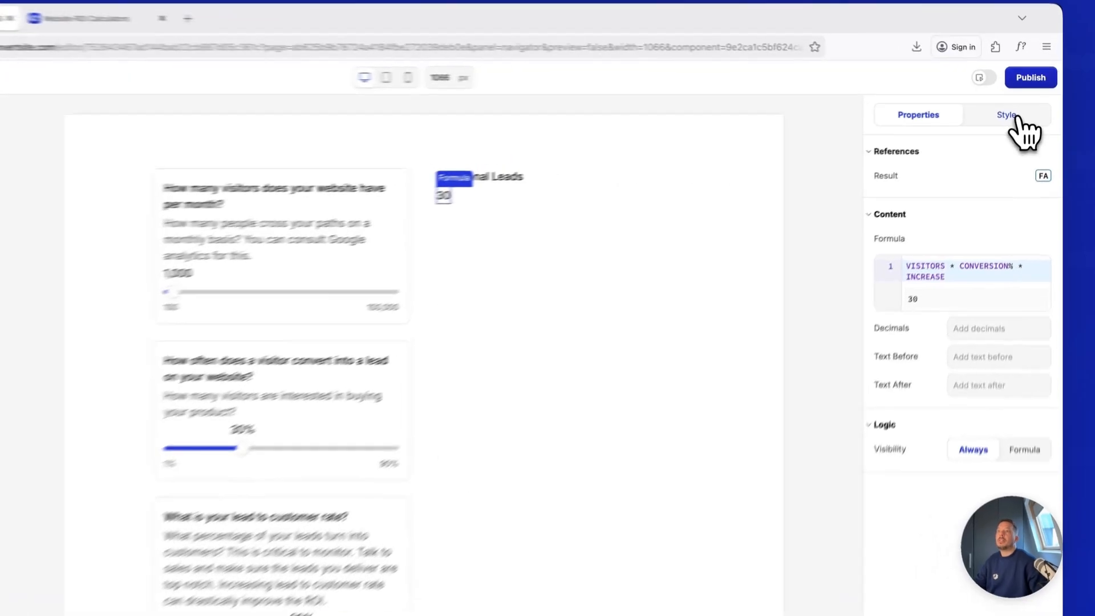
# Change the Additional Leads label's component style to Label small.
pyautogui.click(1018, 106)
pyautogui.click(980, 202)
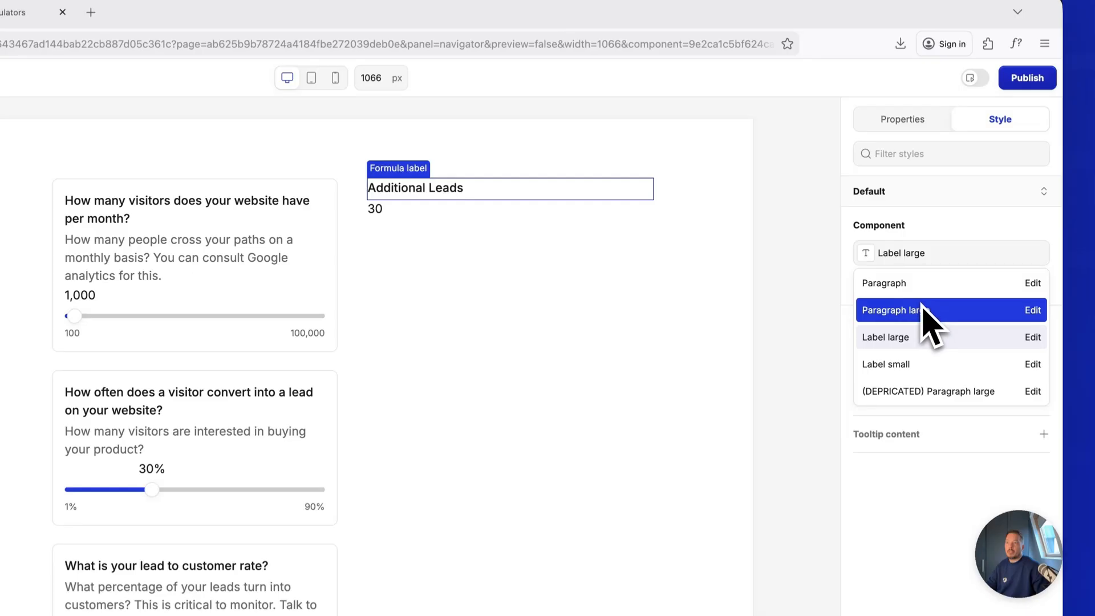
pyautogui.click(927, 364)
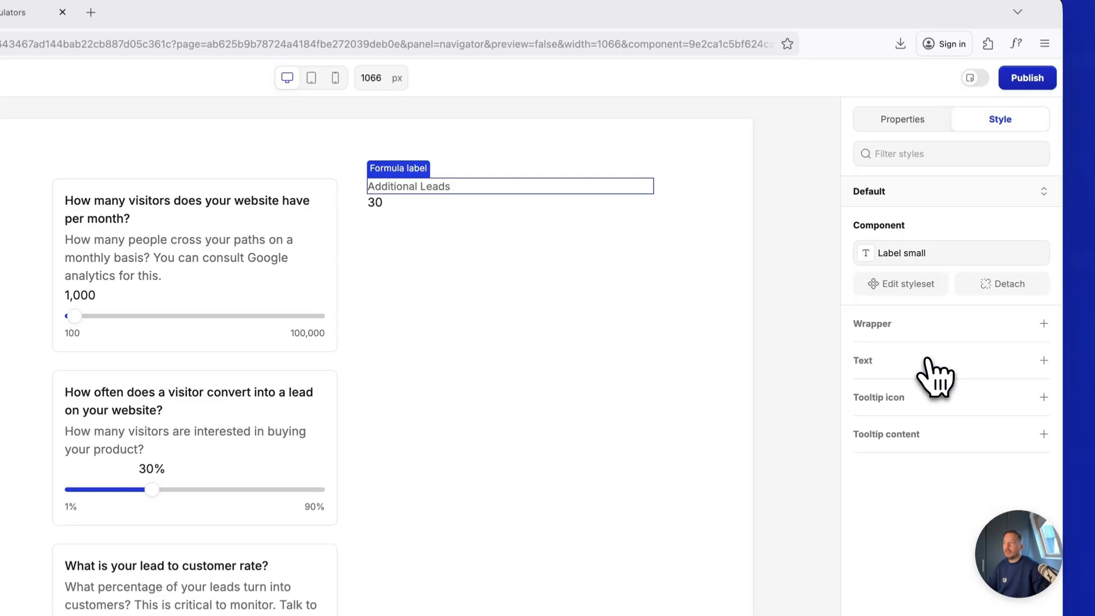
# Add a font size style of 48 px to the formula text of the Additional Leads result.
pyautogui.click(384, 210)
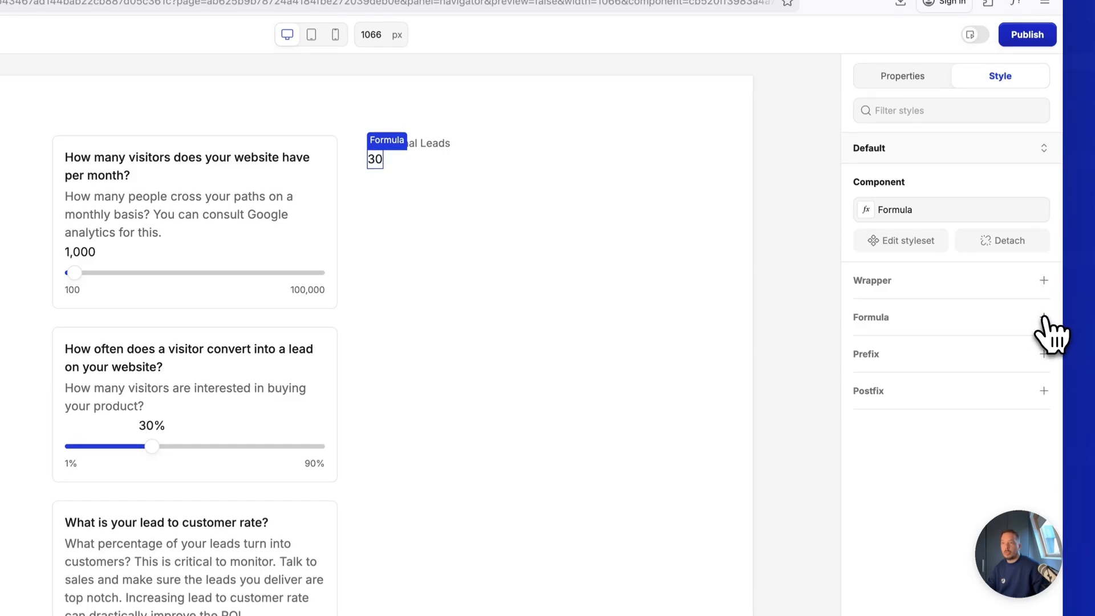
pyautogui.click(1044, 317)
pyautogui.write('FONT')
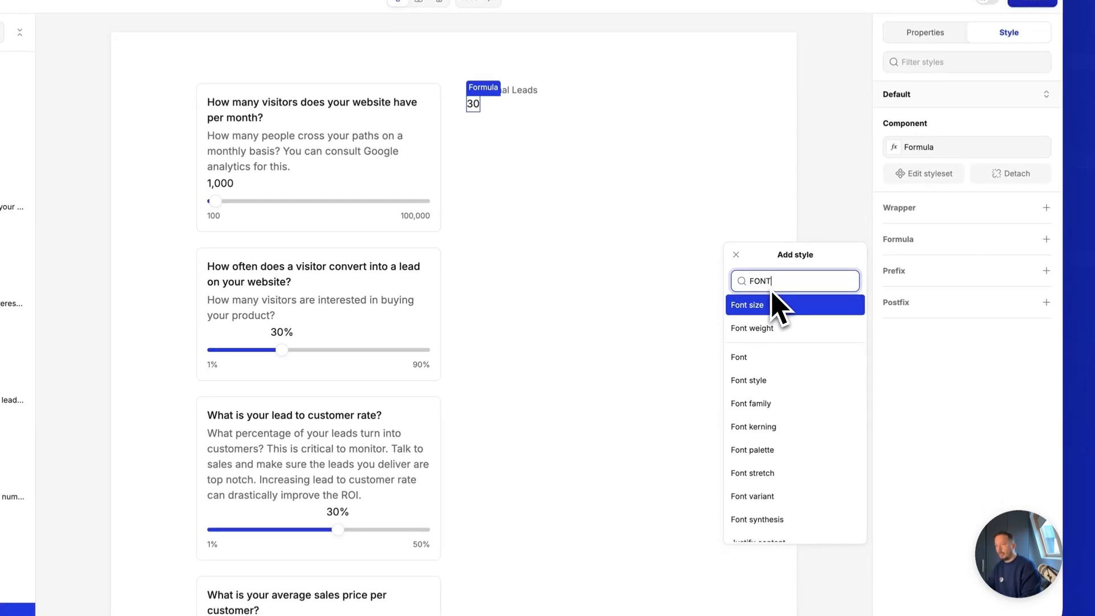
pyautogui.click(775, 305)
pyautogui.click(1003, 262)
pyautogui.write('48')
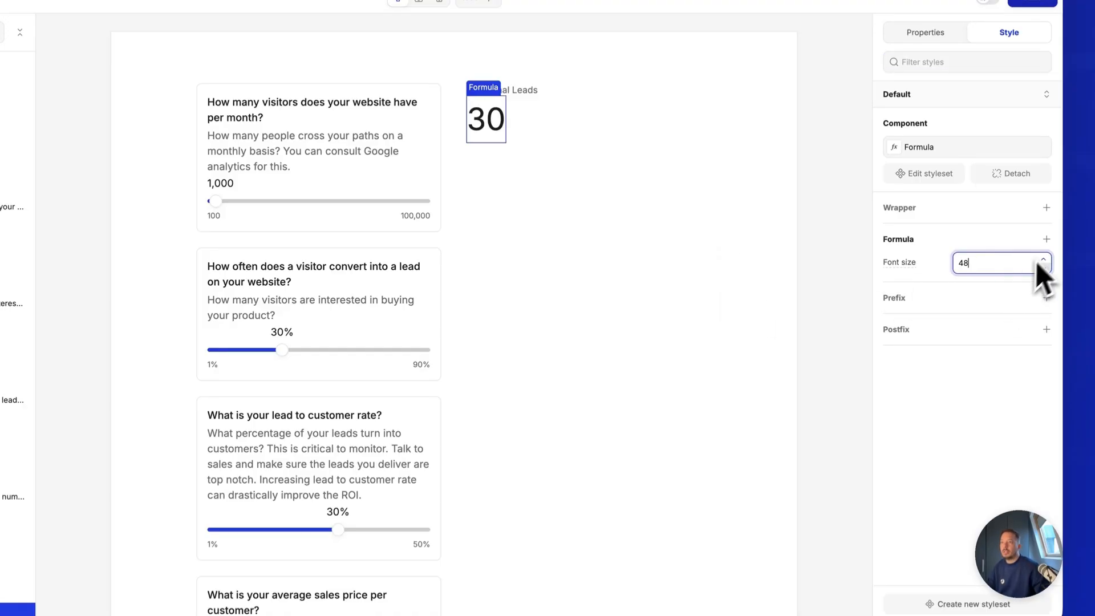
# Add a font weight style of Extra Bold to the formula text of the Additional Leads result.
pyautogui.click(1047, 239)
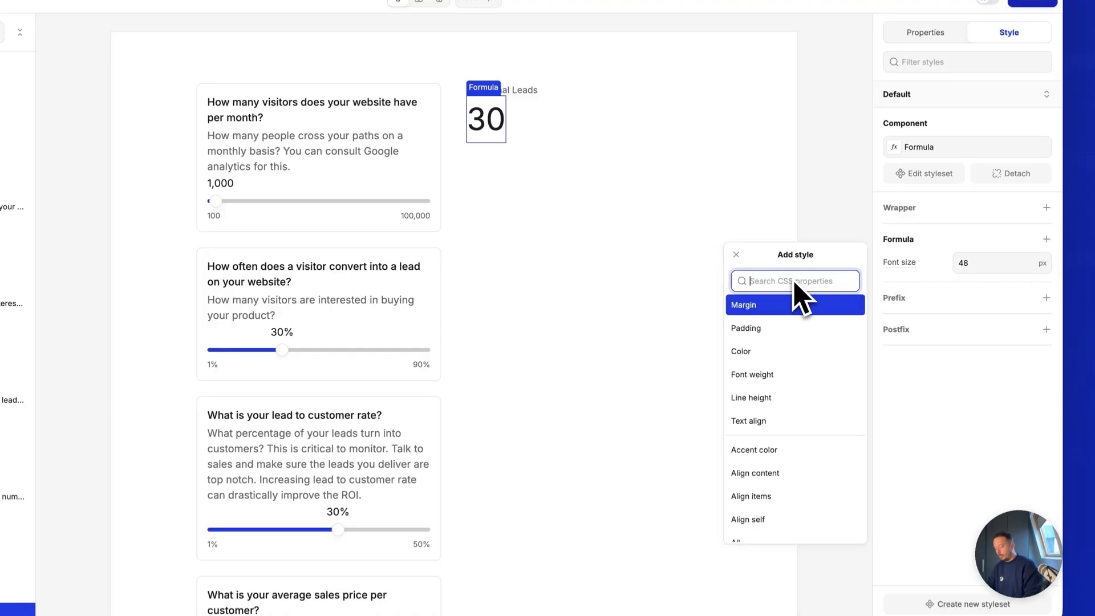
pyautogui.write('WEI')
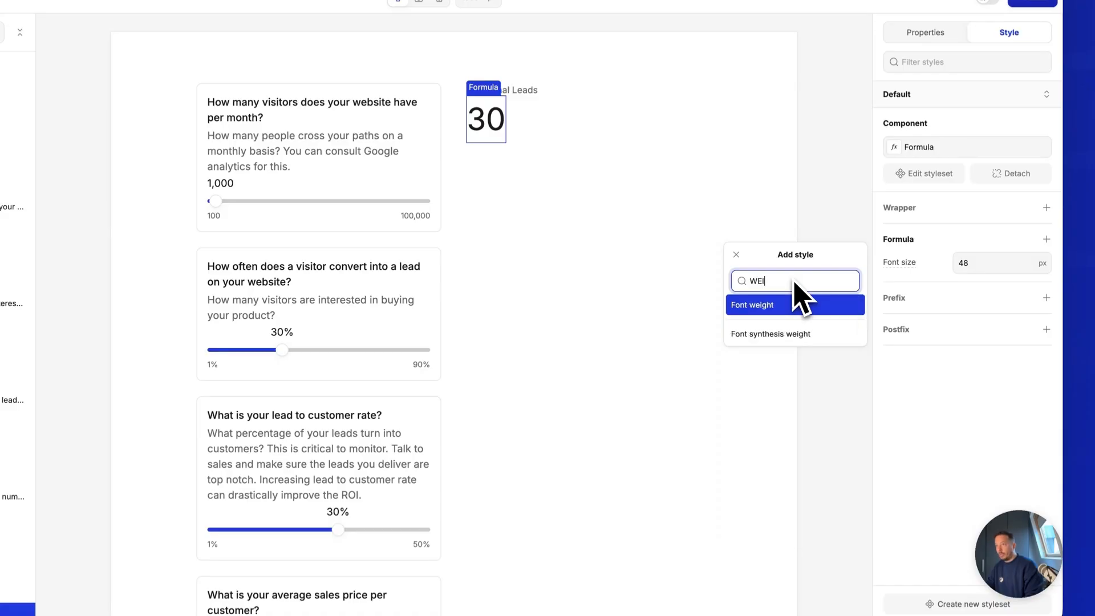
pyautogui.click(773, 305)
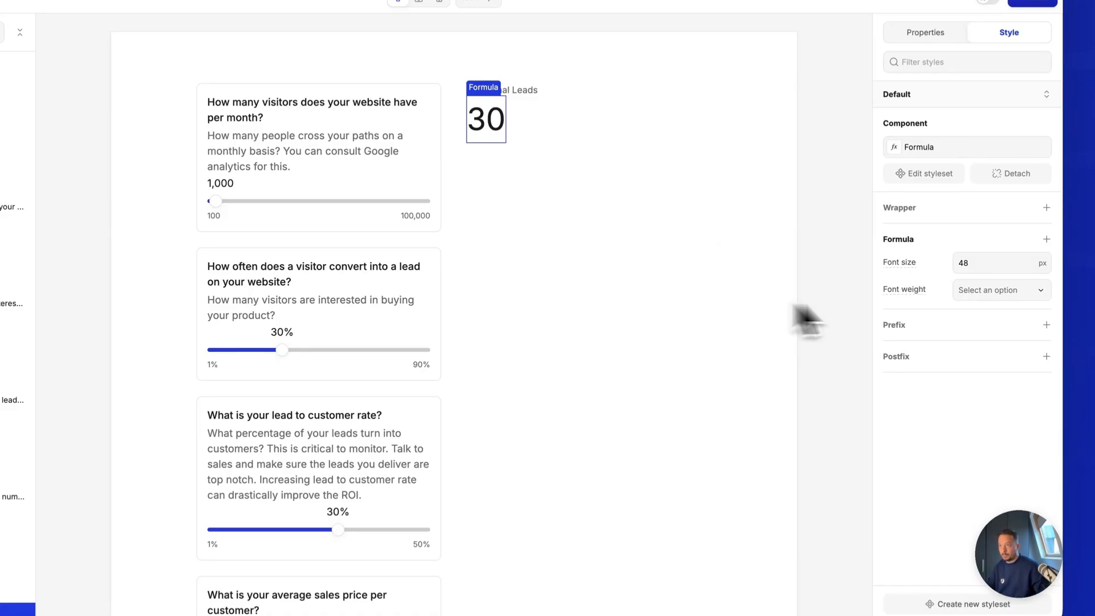
pyautogui.click(1002, 299)
pyautogui.click(984, 509)
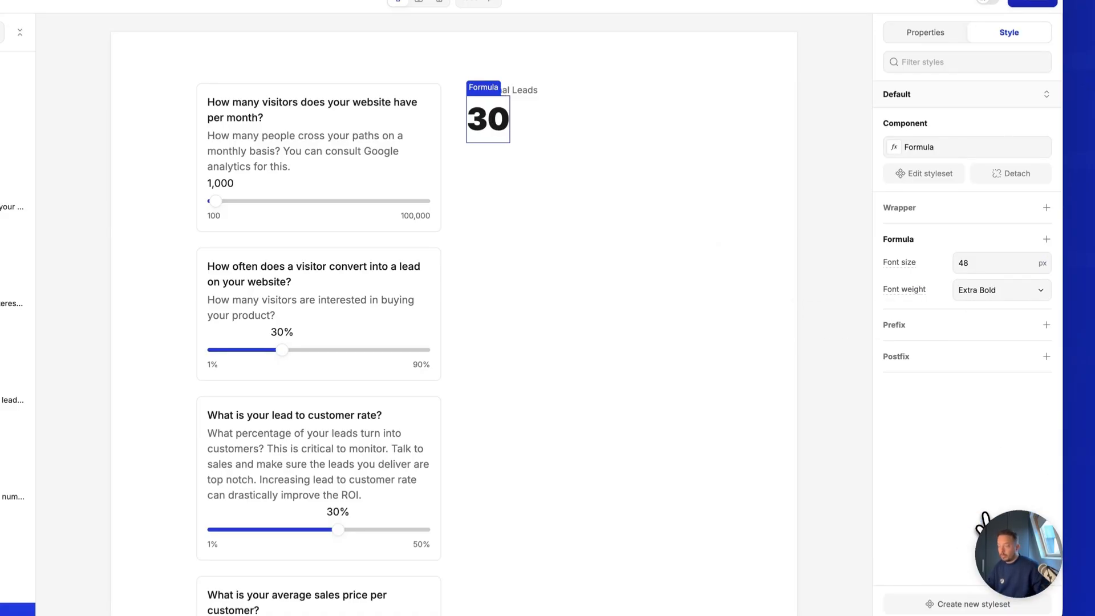
# Add a color style of Brand 1 / 500 to the formula text of the Additional Leads result.
pyautogui.click(1046, 239)
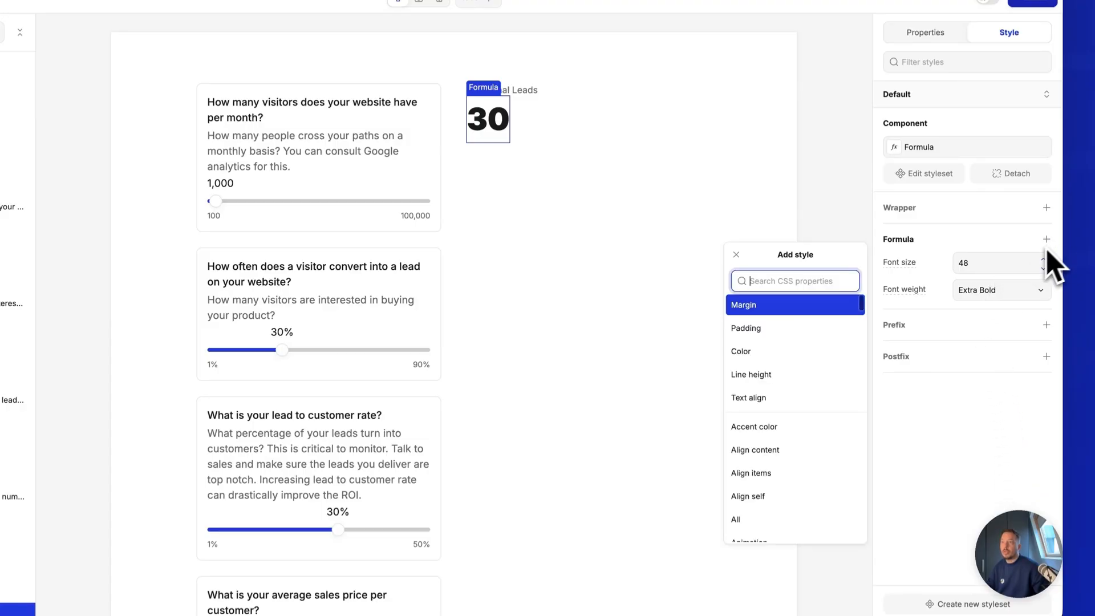
pyautogui.write('colo')
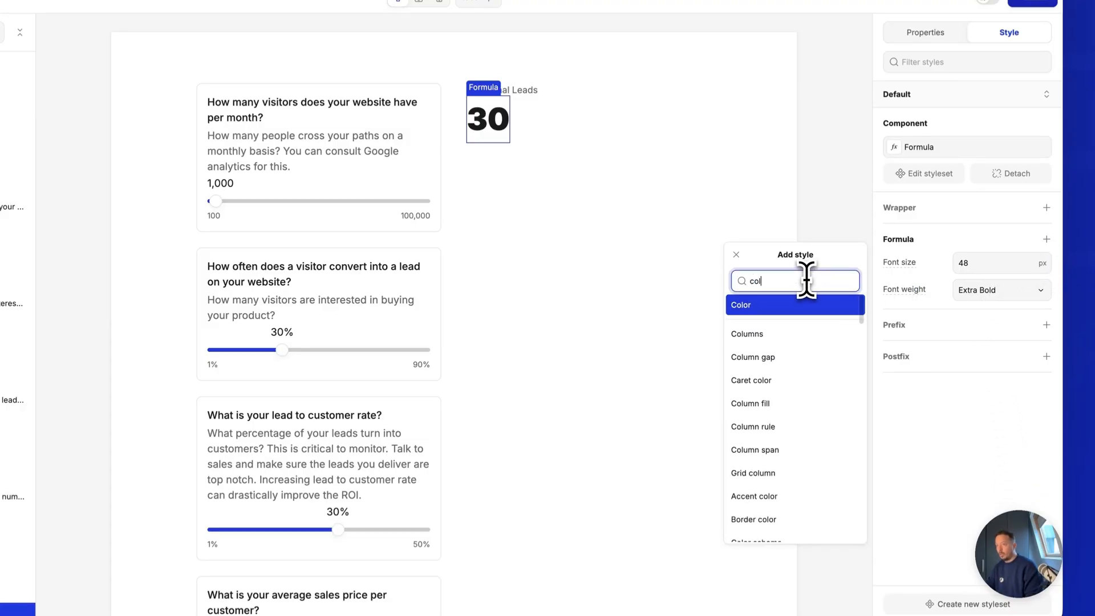
pyautogui.click(758, 310)
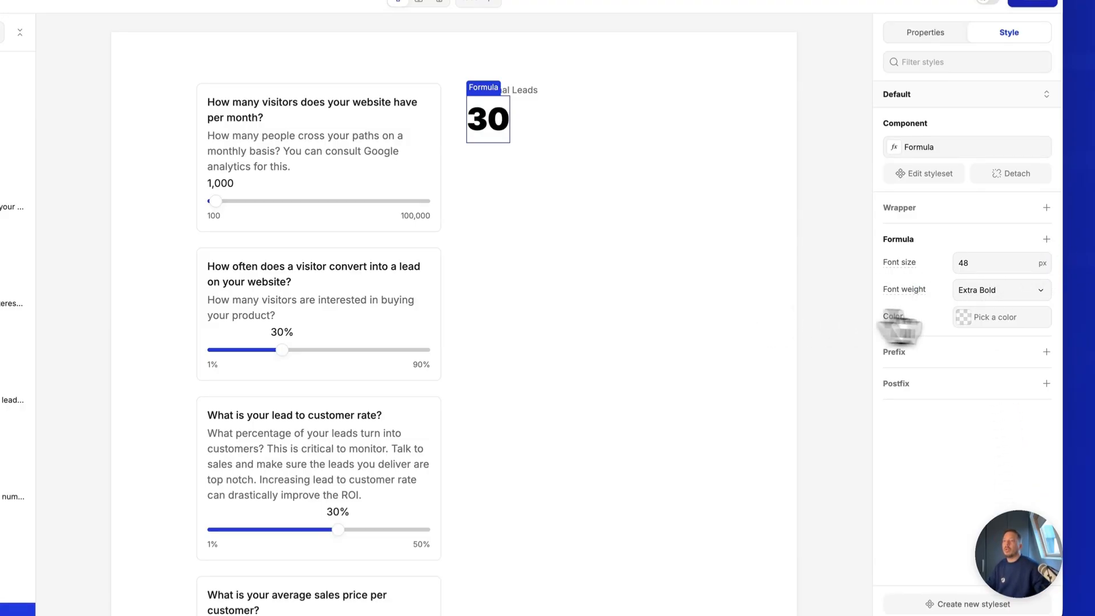
pyautogui.click(996, 318)
pyautogui.click(840, 475)
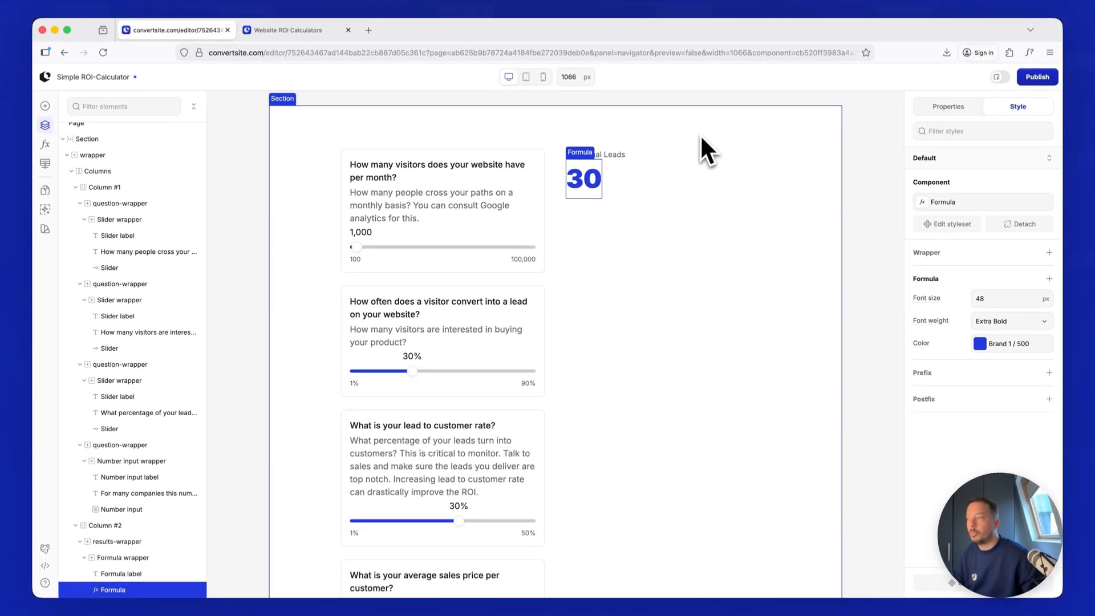
# Duplicate the Additional Leads formula wrapper and change the copy's label text to Additional Sales.
pyautogui.click(118, 559)
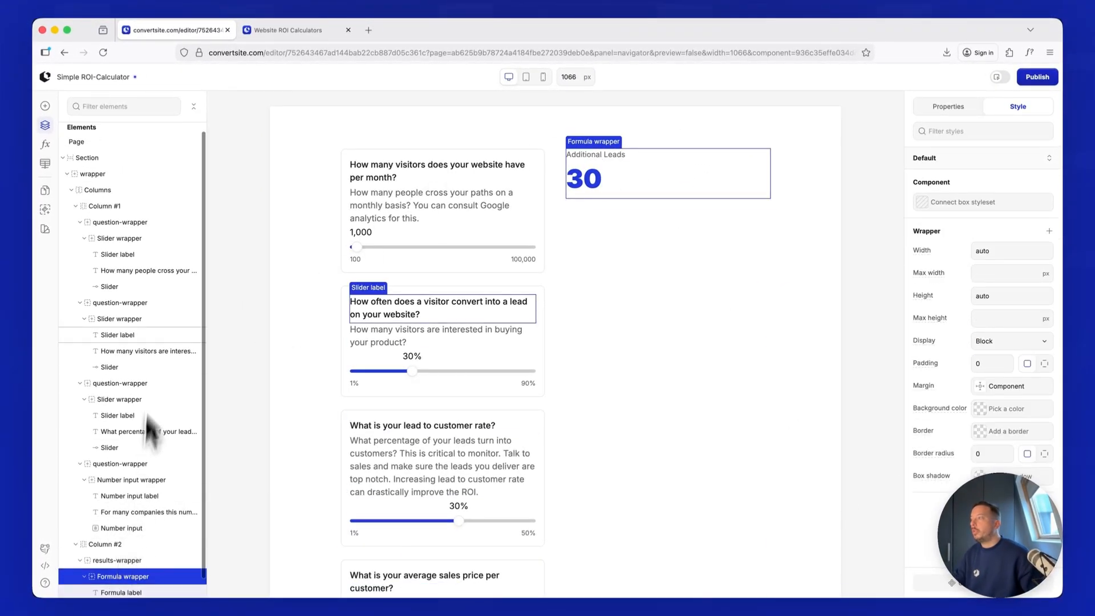
pyautogui.rightClick(120, 563)
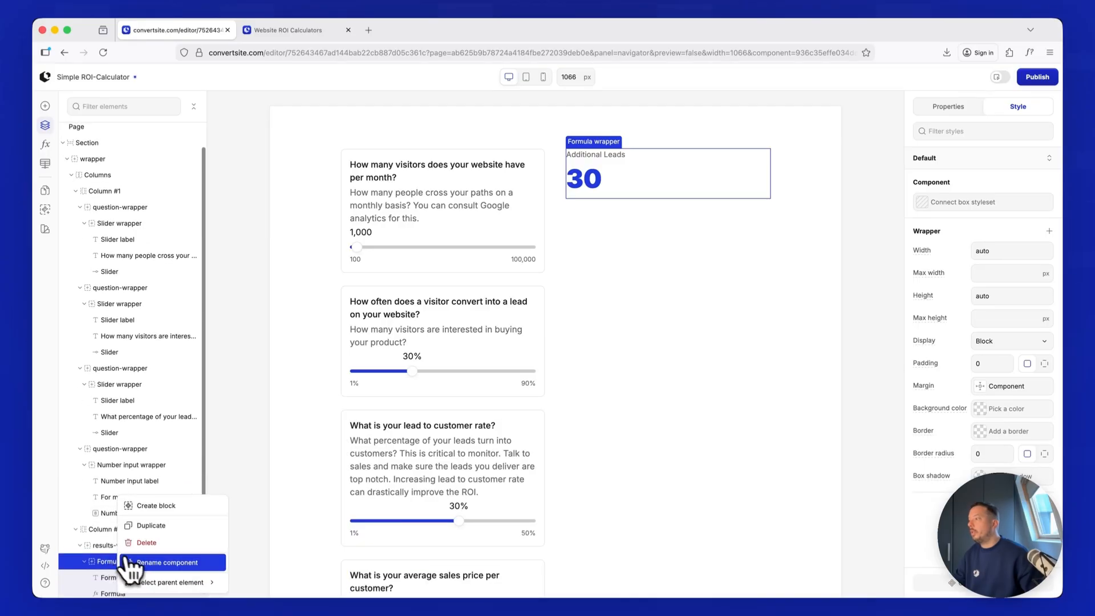
pyautogui.click(149, 525)
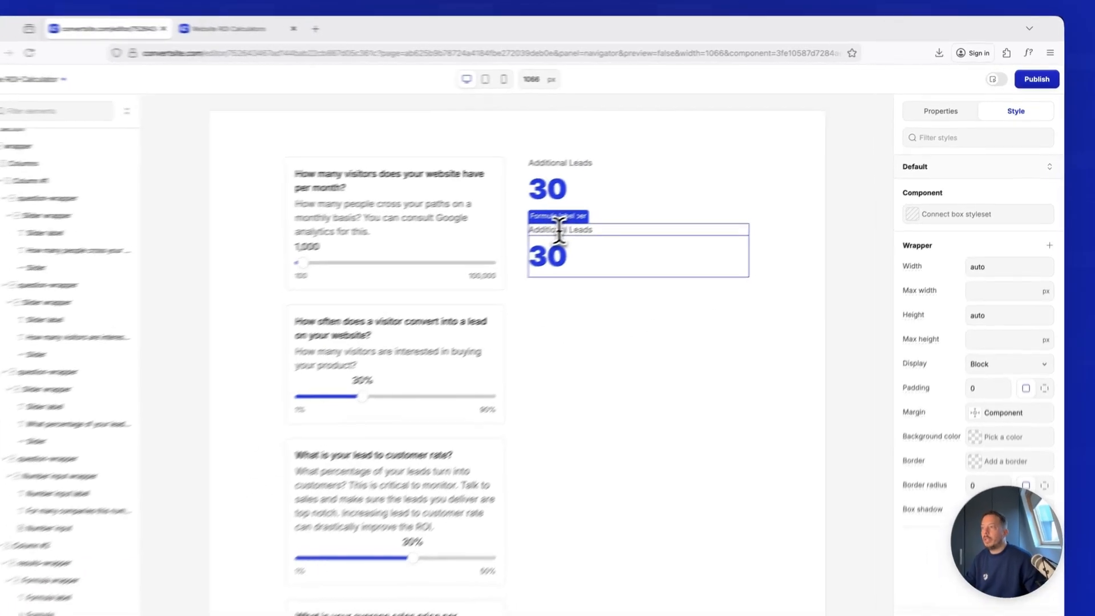
pyautogui.click(591, 217)
pyautogui.click(949, 108)
pyautogui.tripleClick(957, 178)
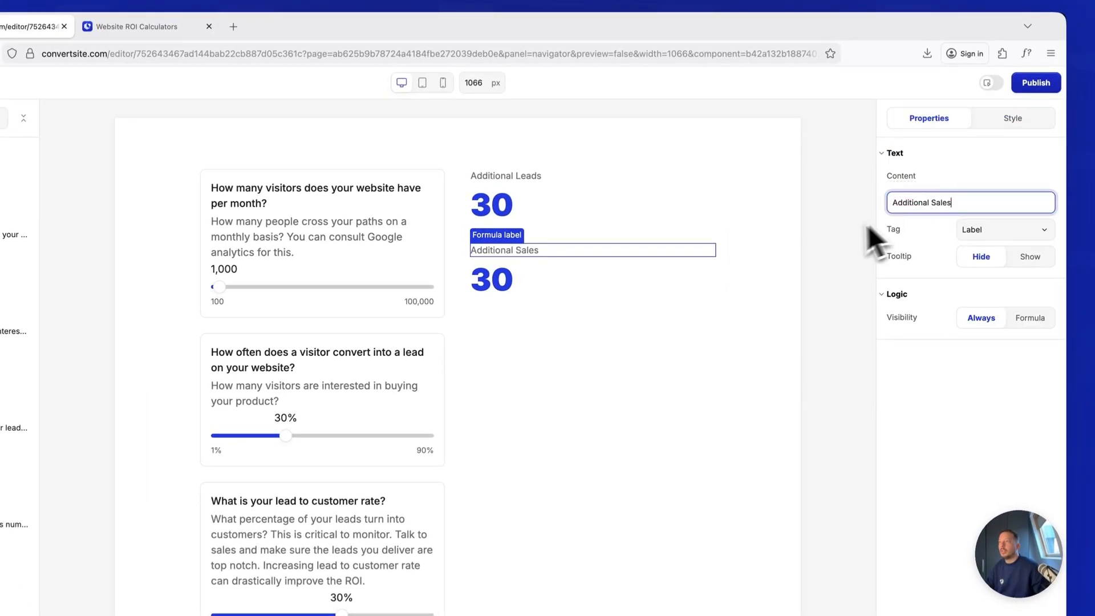
# Look up the Additional Leads result's reference and replace the Additional Sales formula with FA * as its beginning.
pyautogui.click(505, 288)
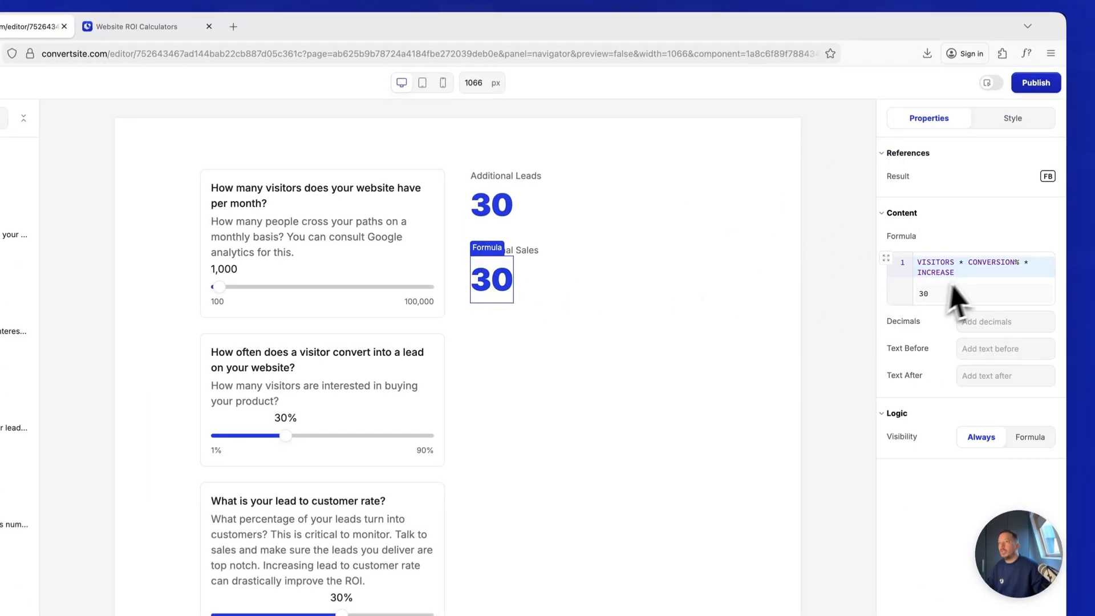
pyautogui.click(495, 201)
pyautogui.click(1047, 176)
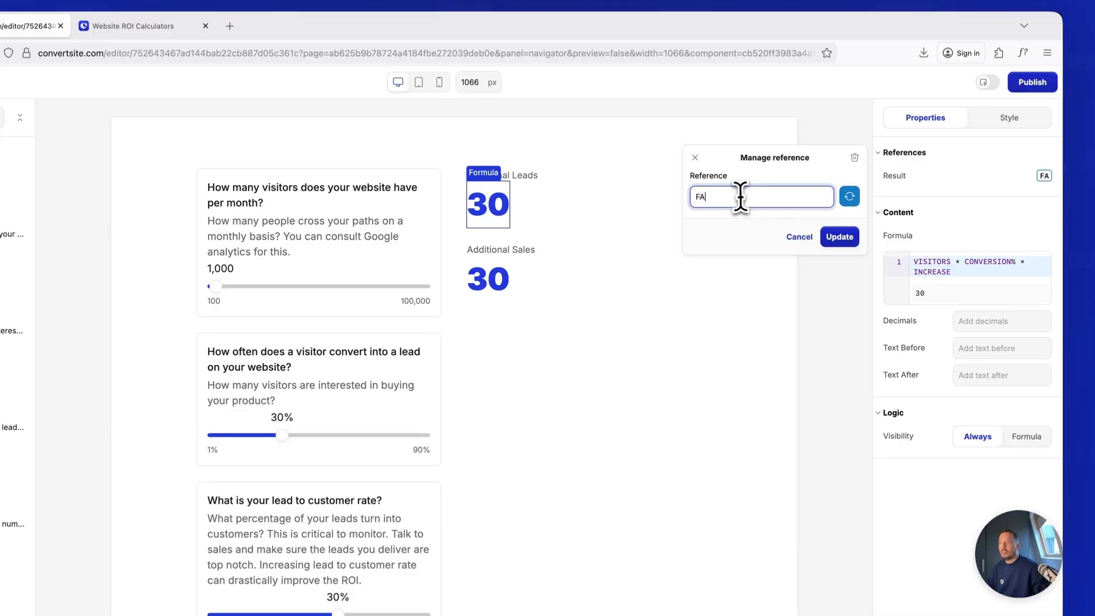
pyautogui.click(839, 236)
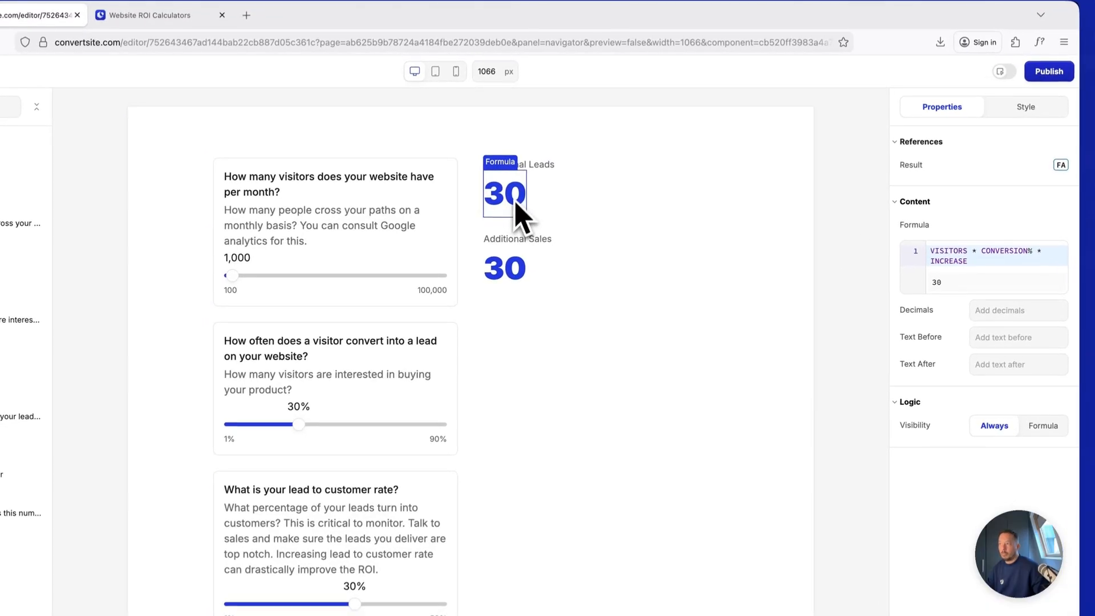
pyautogui.click(494, 280)
pyautogui.moveTo(968, 261); pyautogui.dragTo(884, 242)
pyautogui.write('FA *')
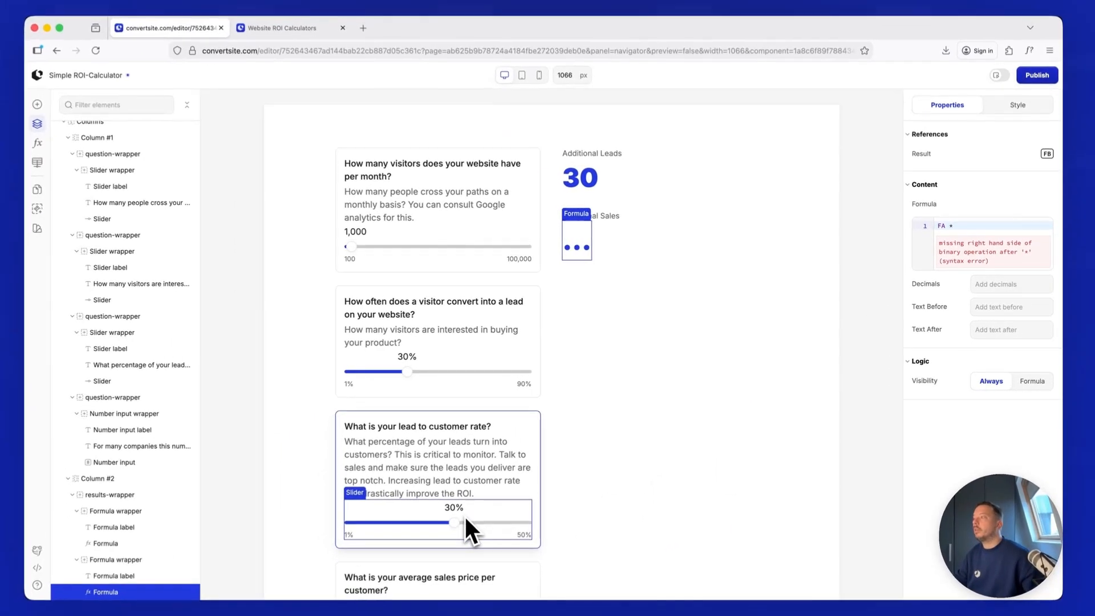
# Complete the Additional Sales formula as FA * LEAD_TO_CUSTOMER%, using the reference of the lead to customer rate slider.
pyautogui.click(348, 560)
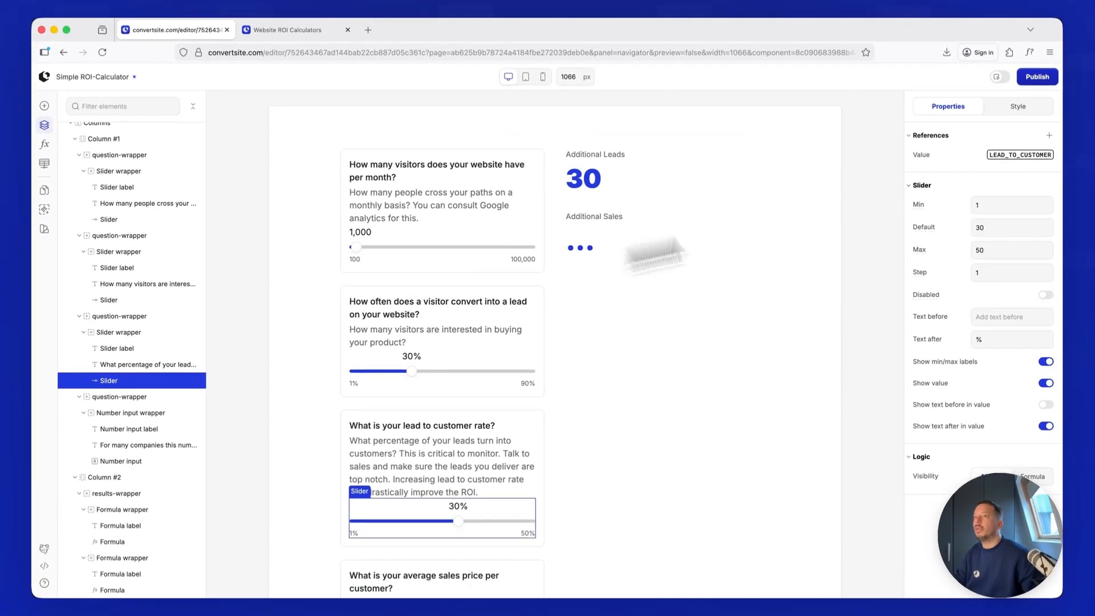
pyautogui.click(1016, 173)
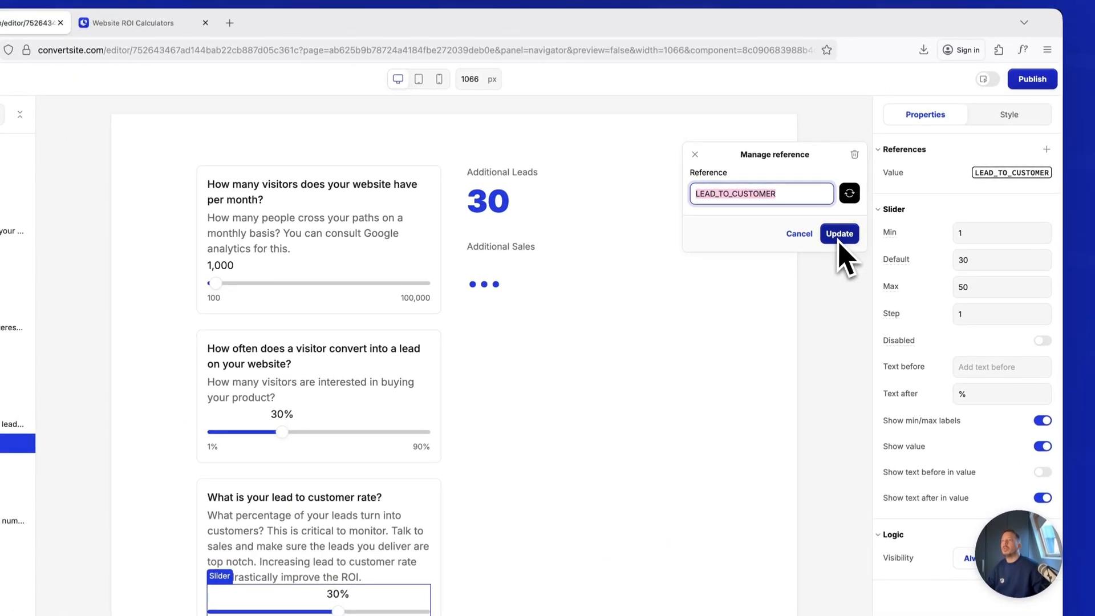
pyautogui.click(696, 156)
pyautogui.click(484, 284)
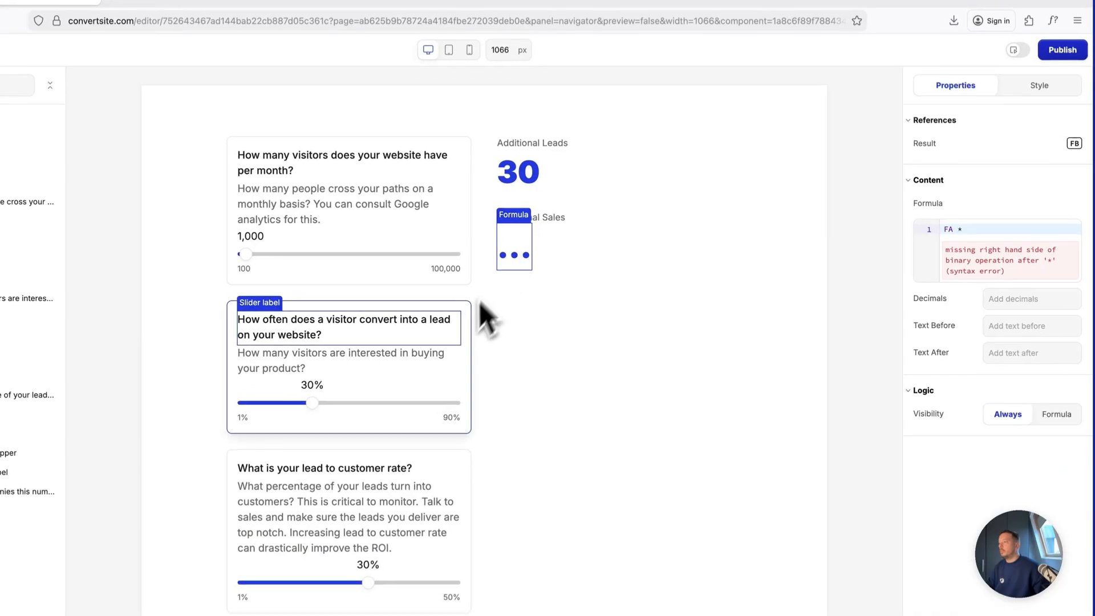
pyautogui.write('LEAD_TO_CUSTOMER')
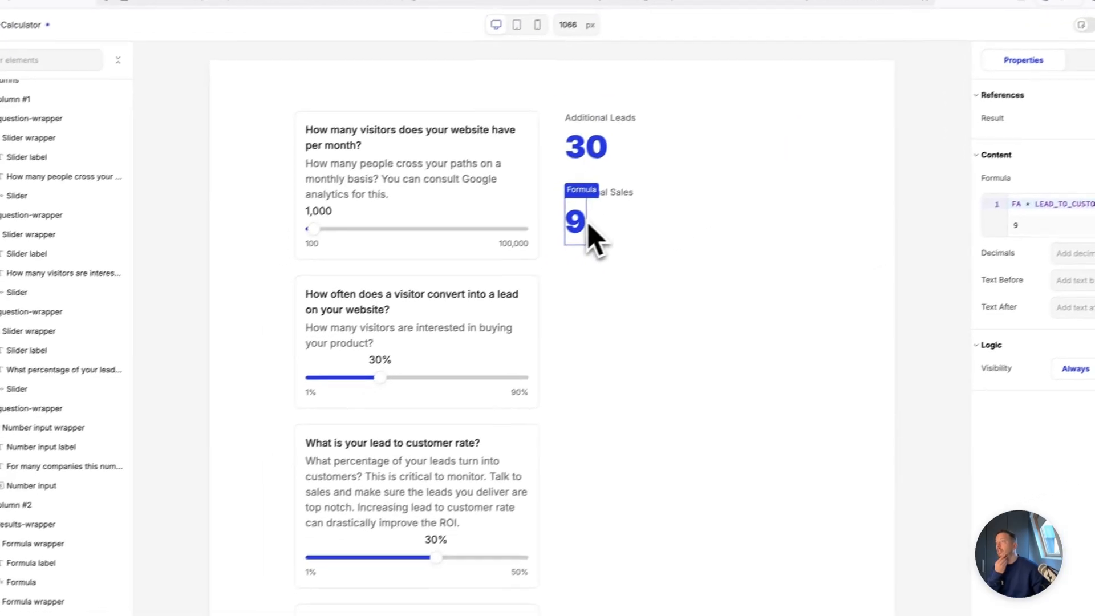
# Move the lead to customer rate slider to 10% to test the Additional Sales formula.
pyautogui.moveTo(459, 543); pyautogui.dragTo(371, 534)
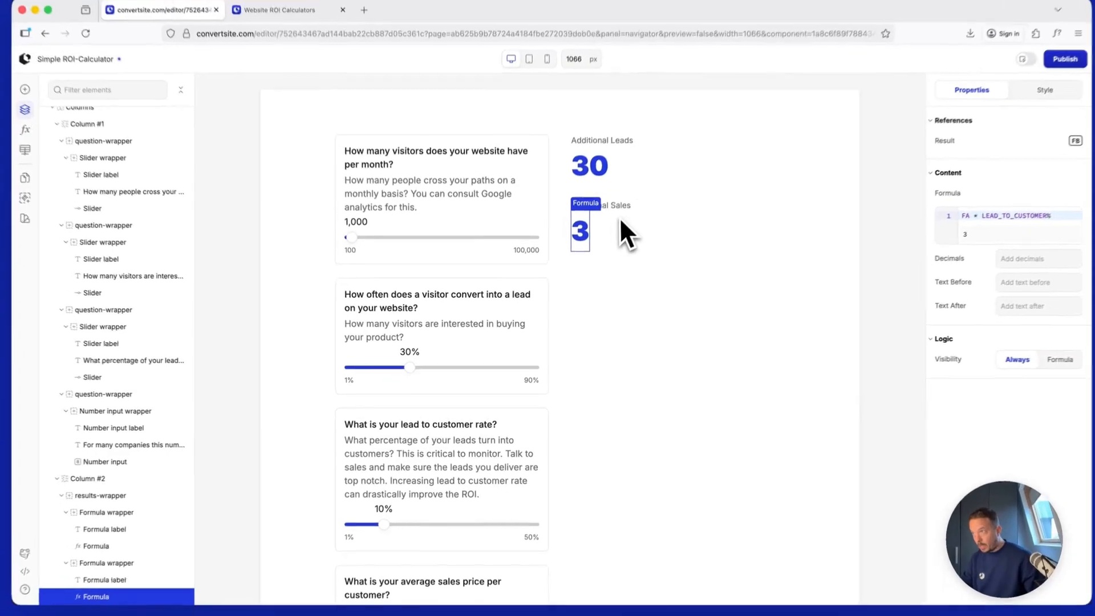
pyautogui.click(693, 312)
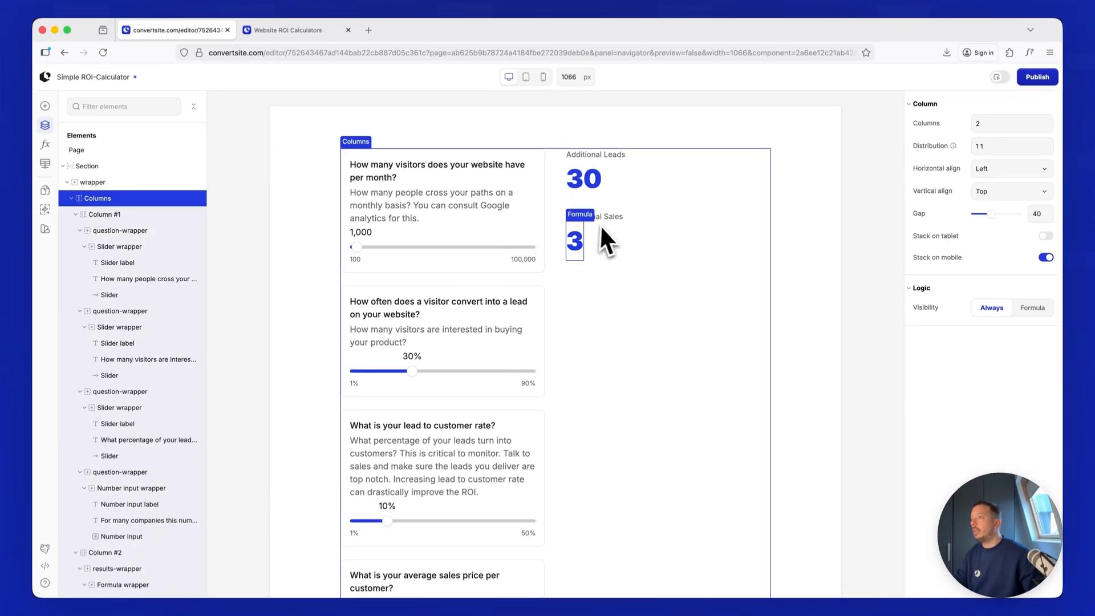
# Duplicate the Additional Sales formula wrapper to add a third result beneath it.
pyautogui.click(575, 242)
pyautogui.click(120, 562)
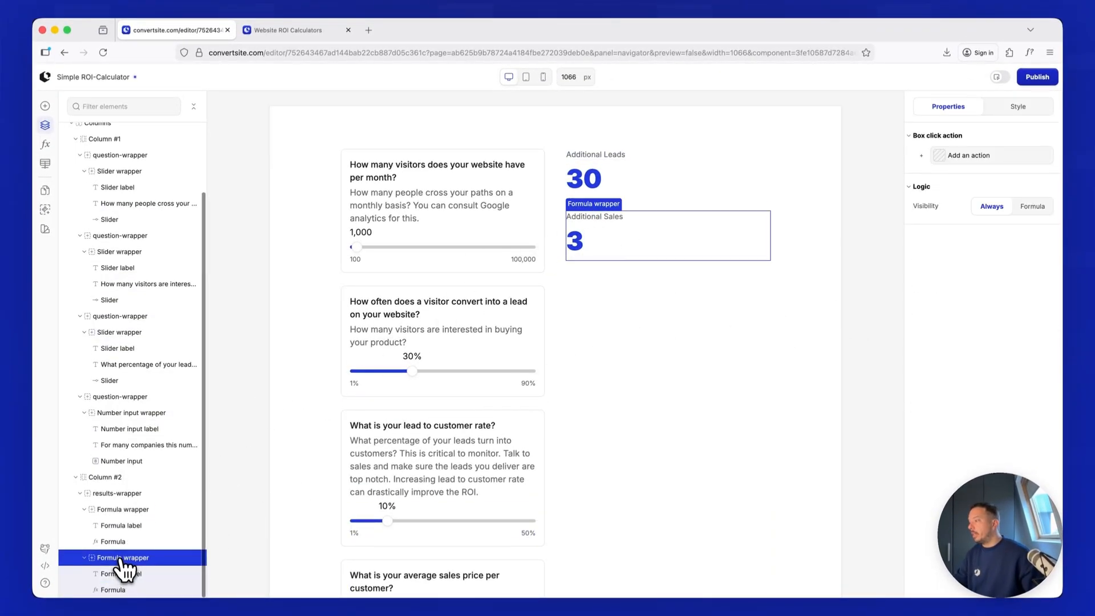
pyautogui.rightClick(122, 562)
pyautogui.click(156, 525)
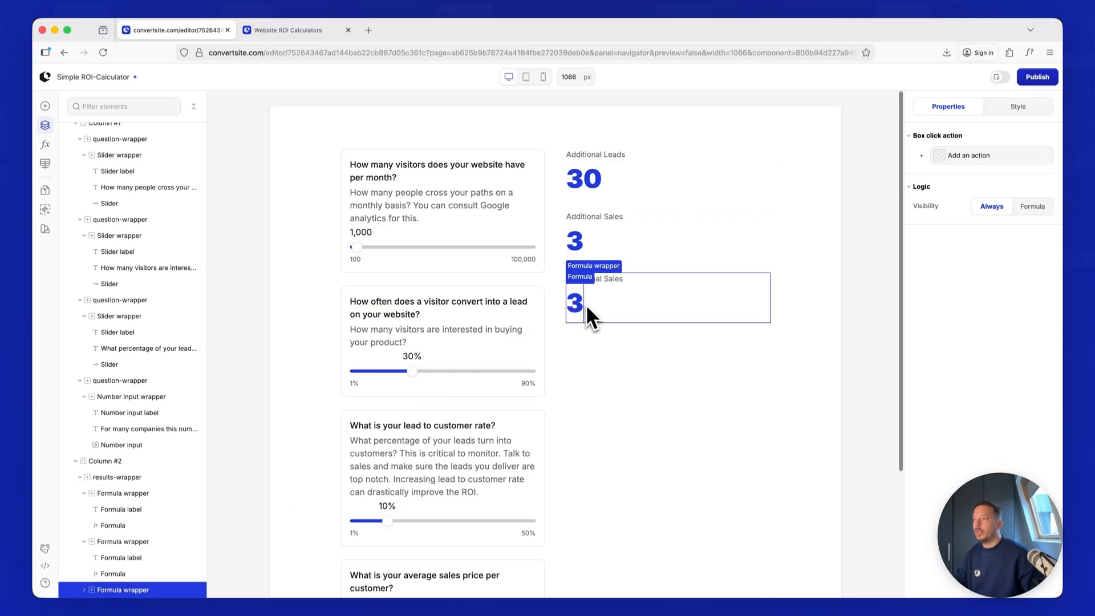
# Replace the third result's formula with FB * PRICE.
pyautogui.click(580, 311)
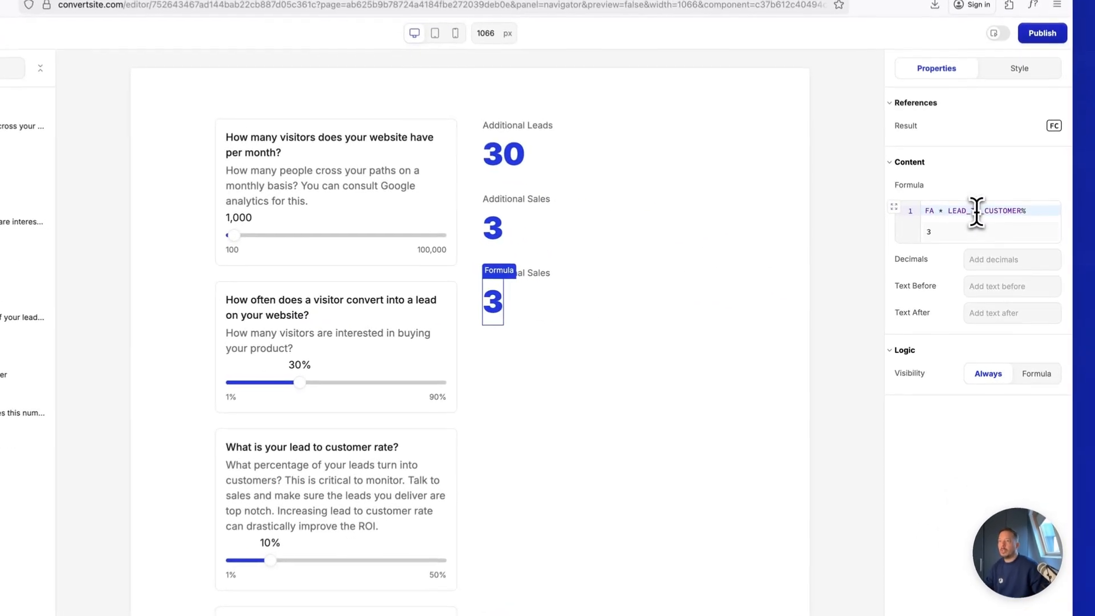
pyautogui.tripleClick(977, 211)
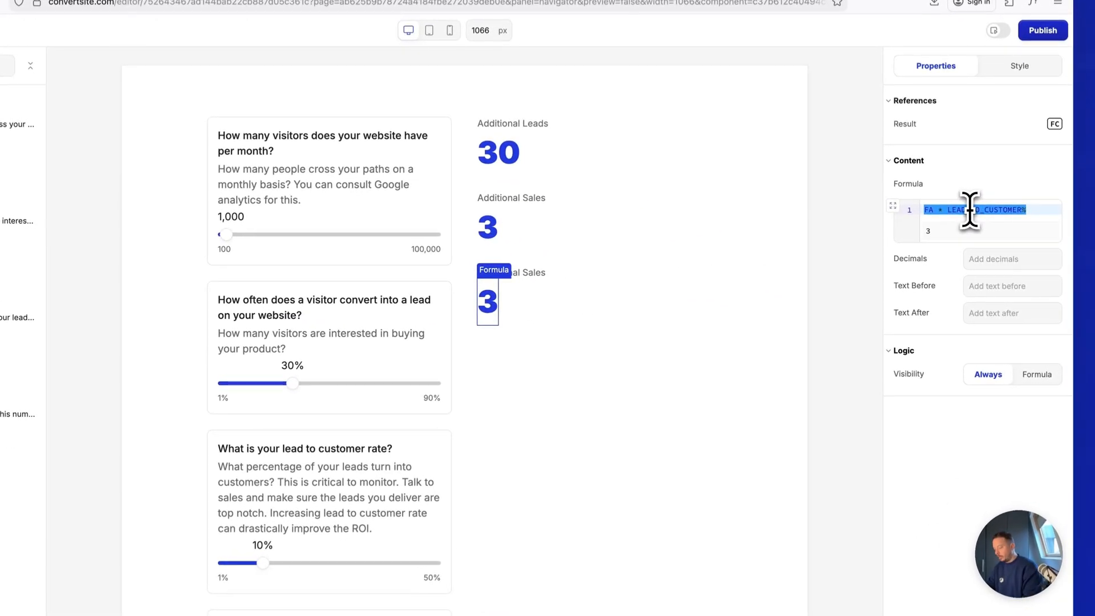
pyautogui.write('FB')
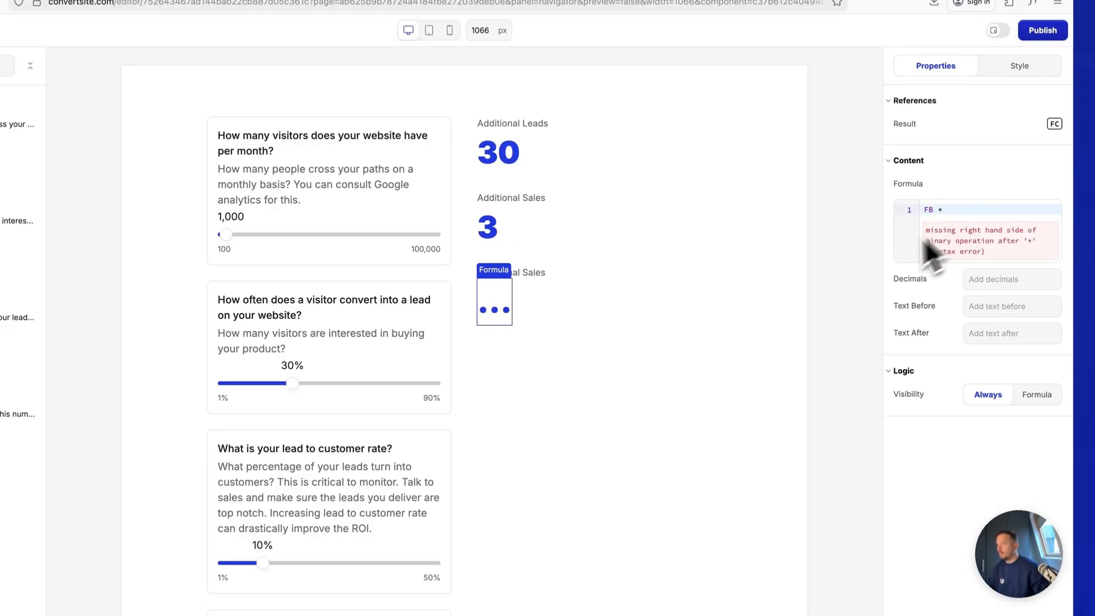
pyautogui.write(' * ')
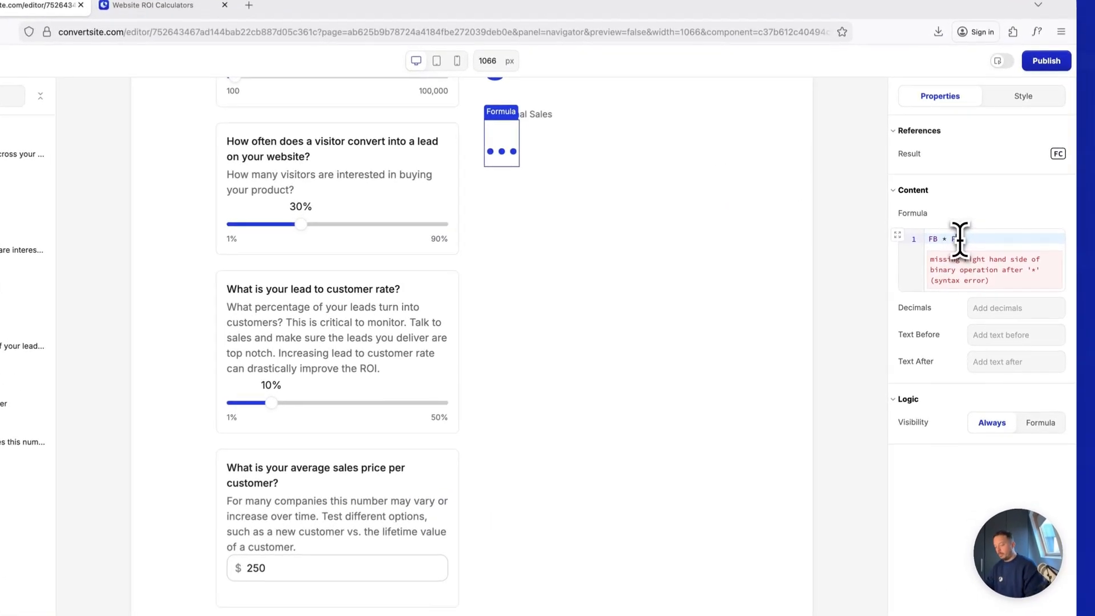
pyautogui.write('PRICE')
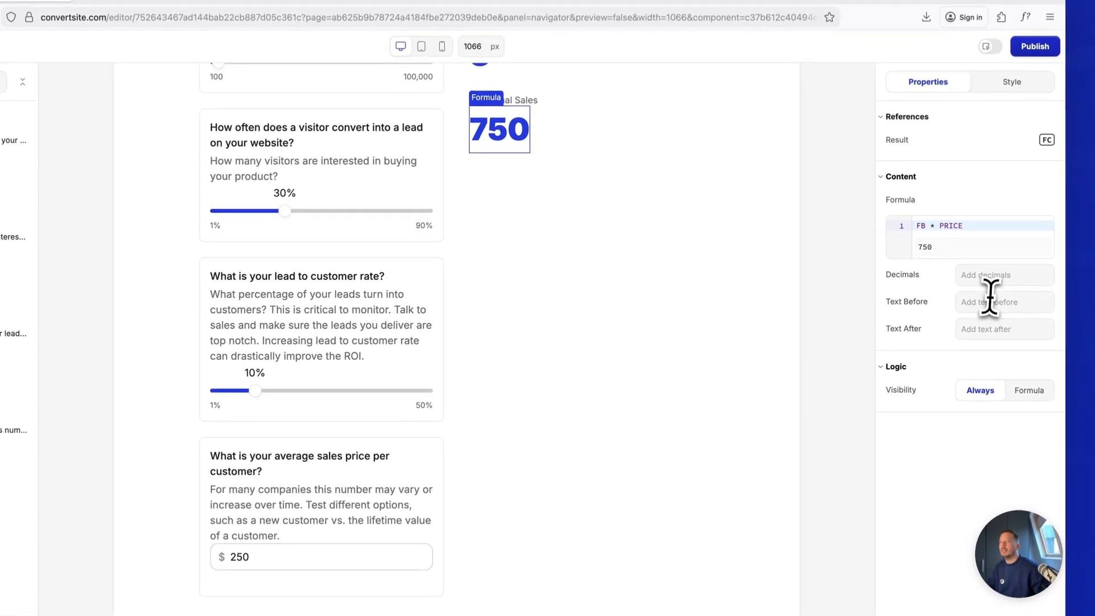
# Set a $ sign as the text before the third result.
pyautogui.click(1007, 315)
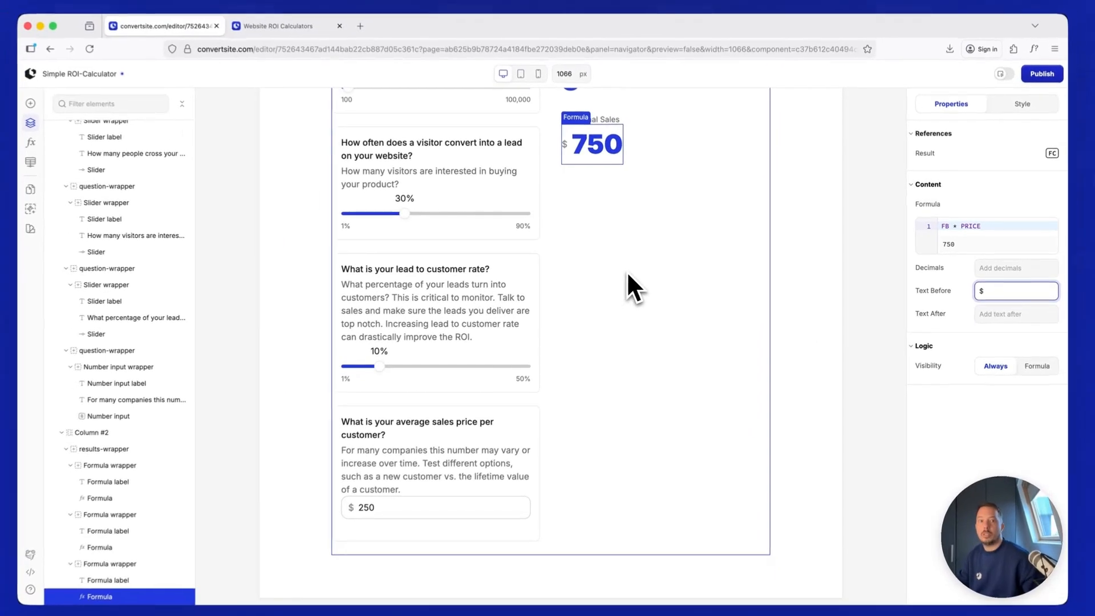
pyautogui.scroll(4, 544, 274)
pyautogui.click(544, 275)
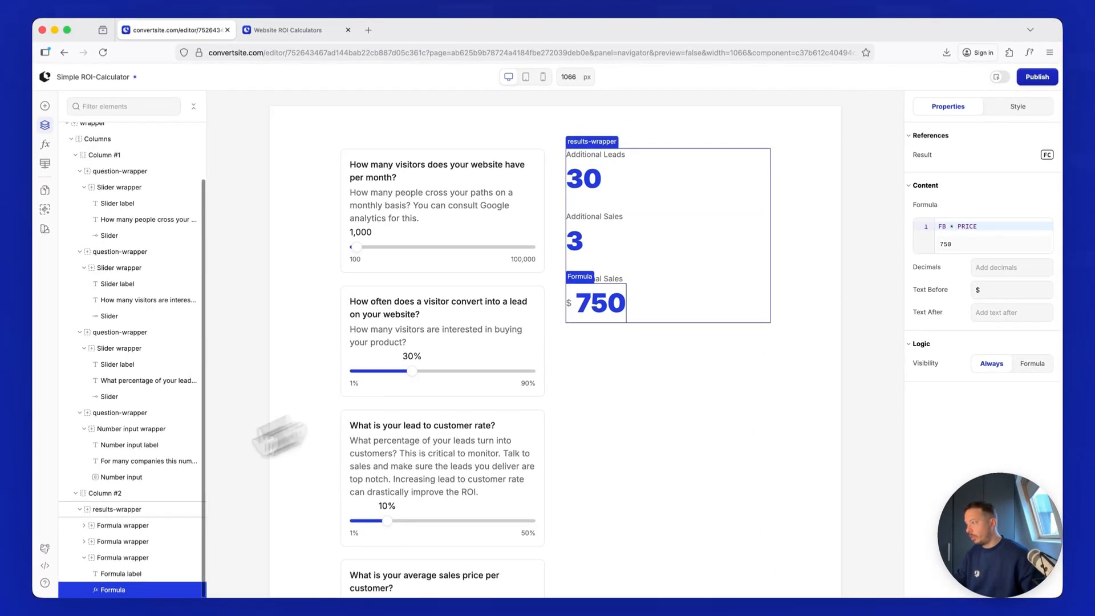
# Insert a Button component into the results-wrapper, below the three formula results.
pyautogui.scroll(1, 107, 552)
pyautogui.click(126, 543)
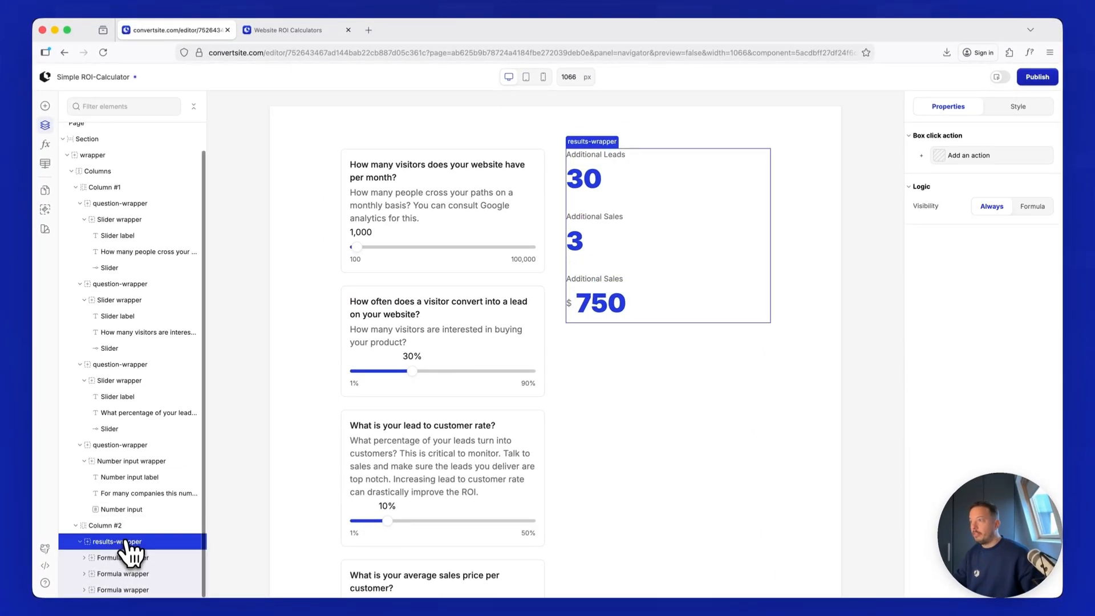
pyautogui.click(46, 107)
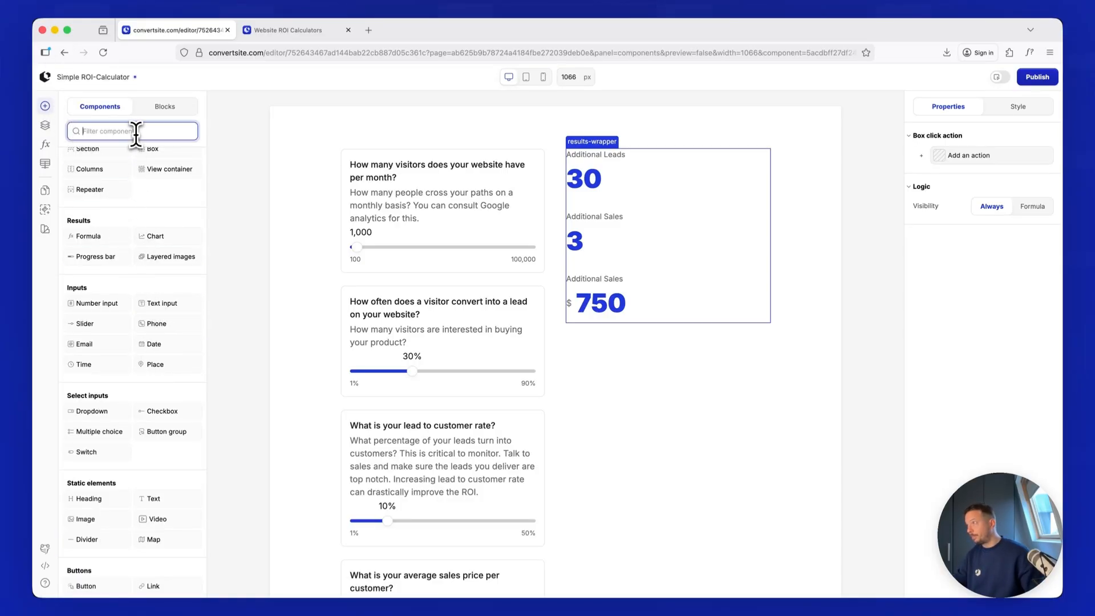
pyautogui.write('button')
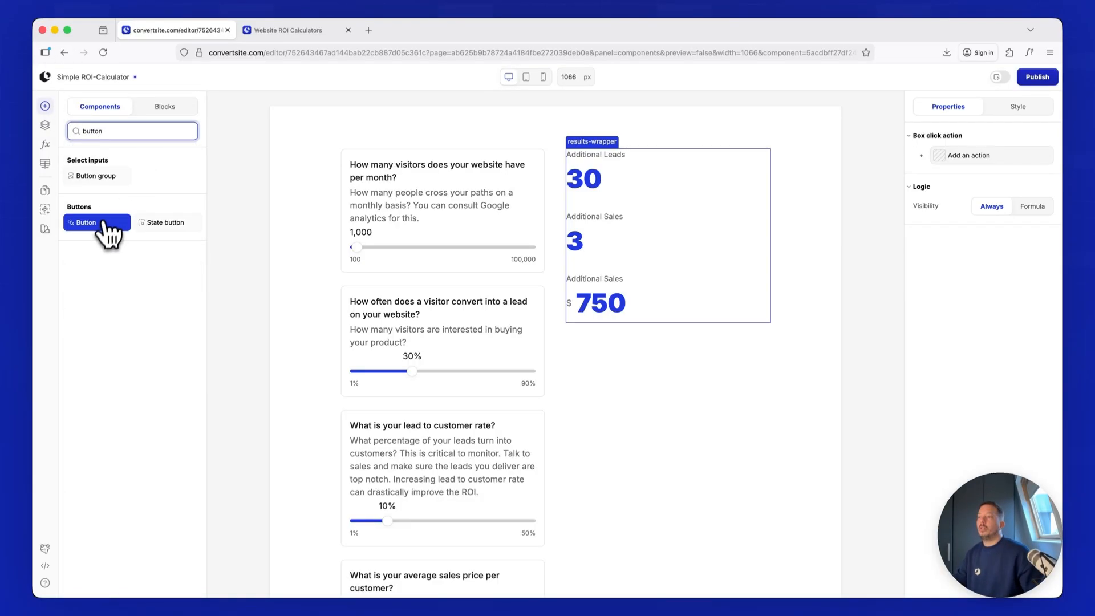
pyautogui.click(105, 223)
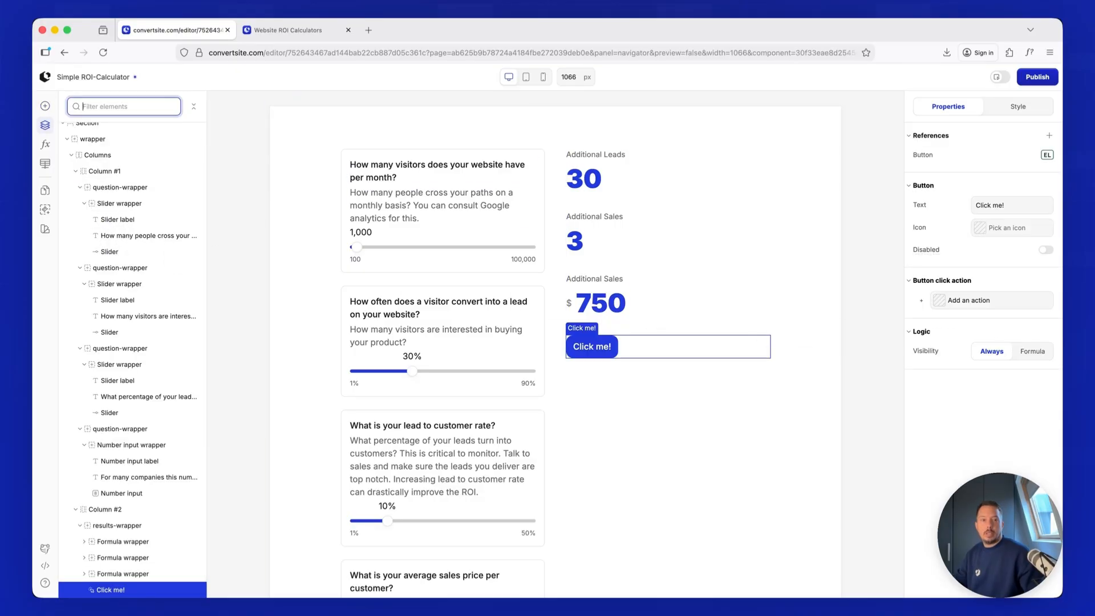
pyautogui.click(1000, 204)
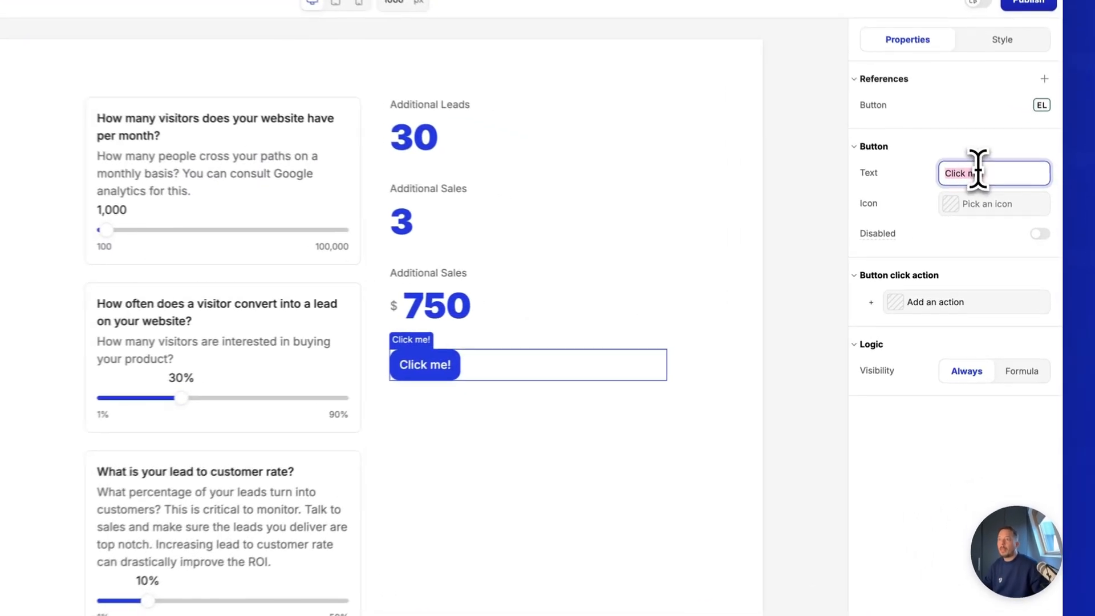
pyautogui.write('GEet started for FREE')
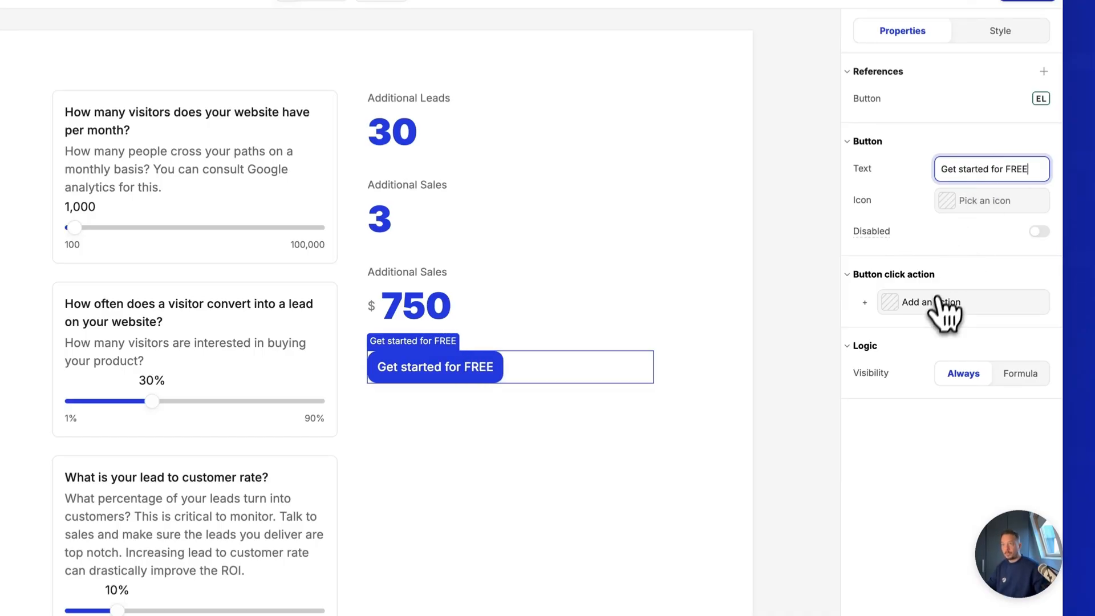
pyautogui.click(938, 301)
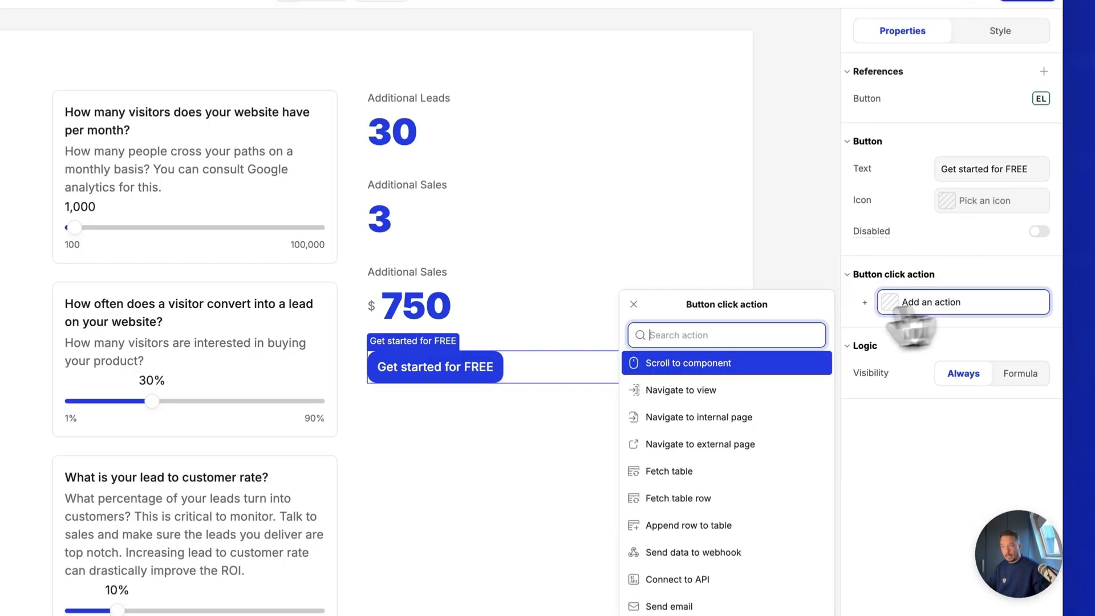
pyautogui.write('nav')
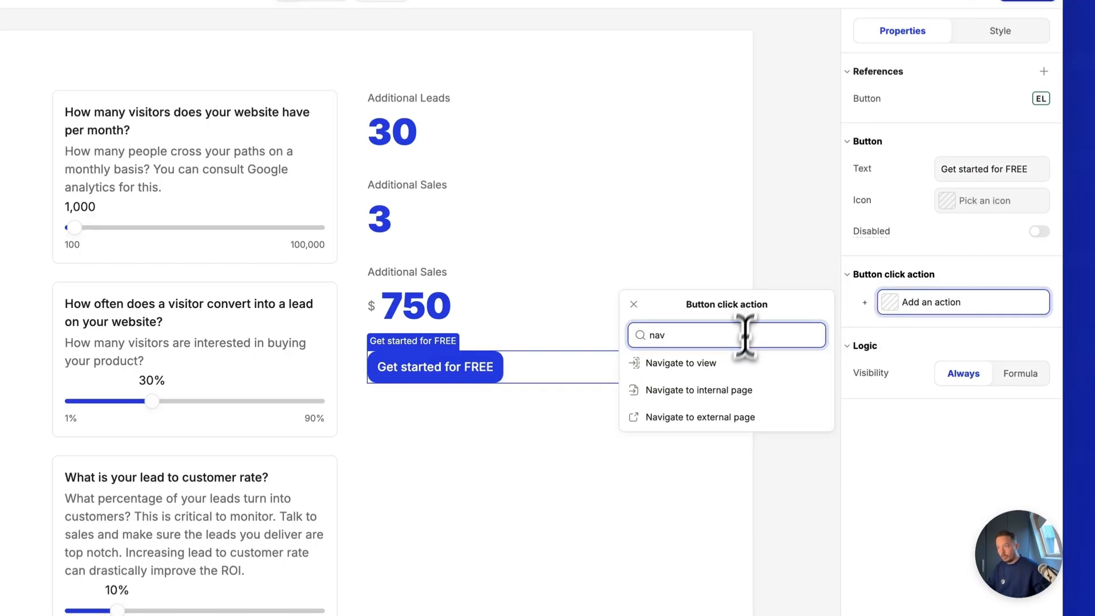
pyautogui.click(716, 417)
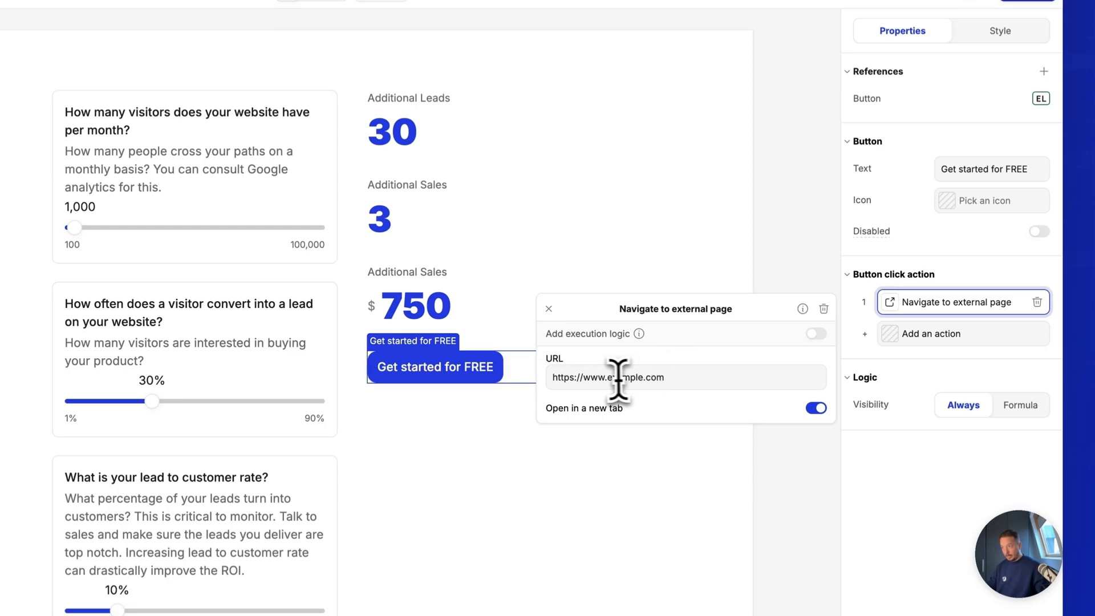
pyautogui.click(689, 381)
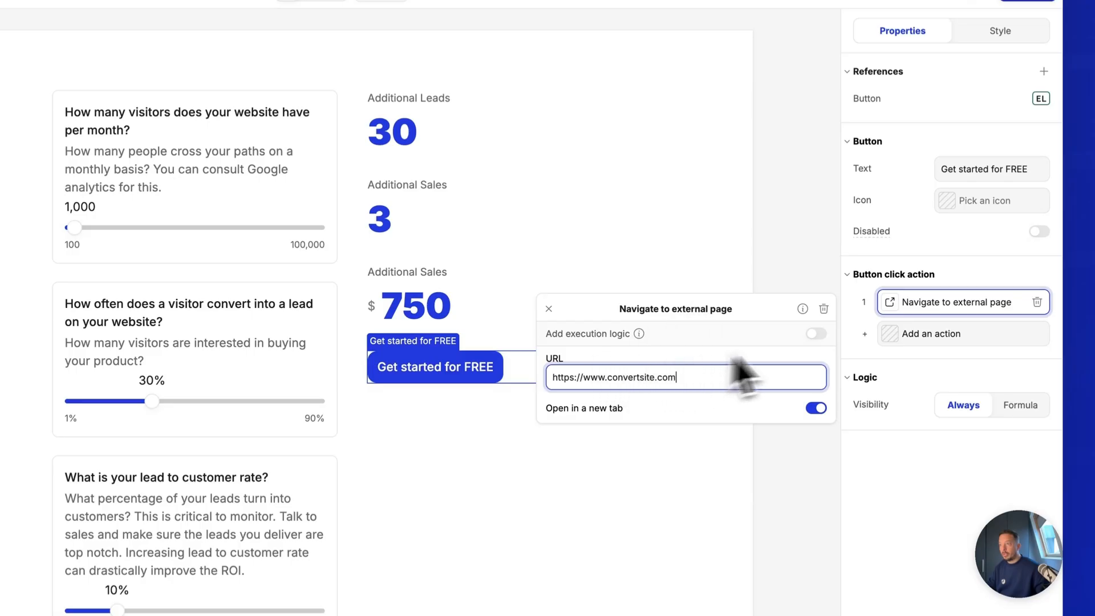
pyautogui.click(538, 519)
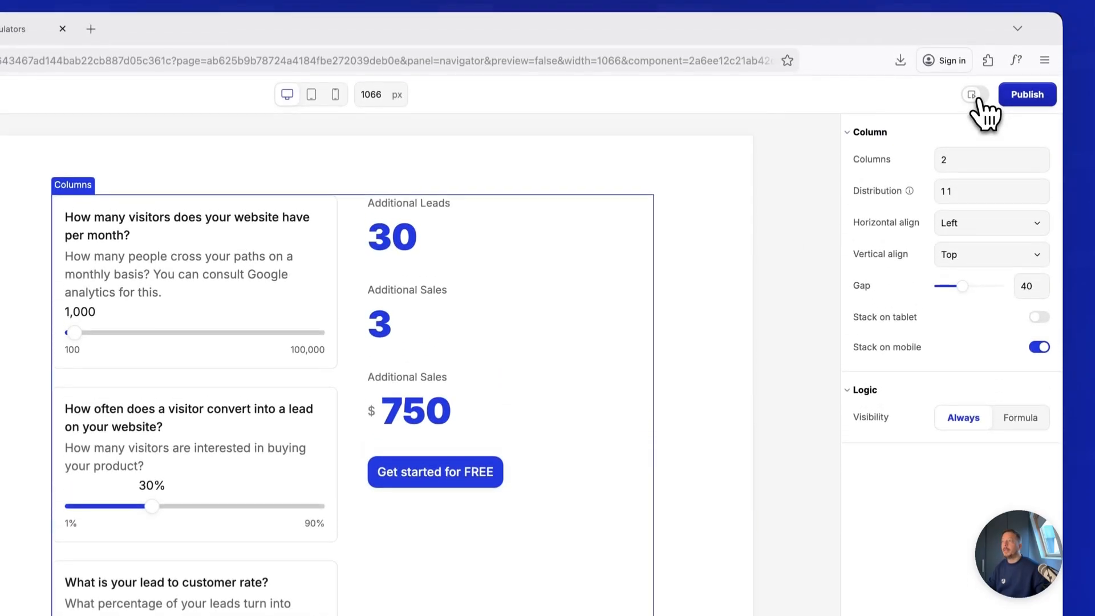
# Preview the calculator and test its results with 37,900 monthly visitors and a 12% visitor-to-lead conversion rate.
pyautogui.click(976, 96)
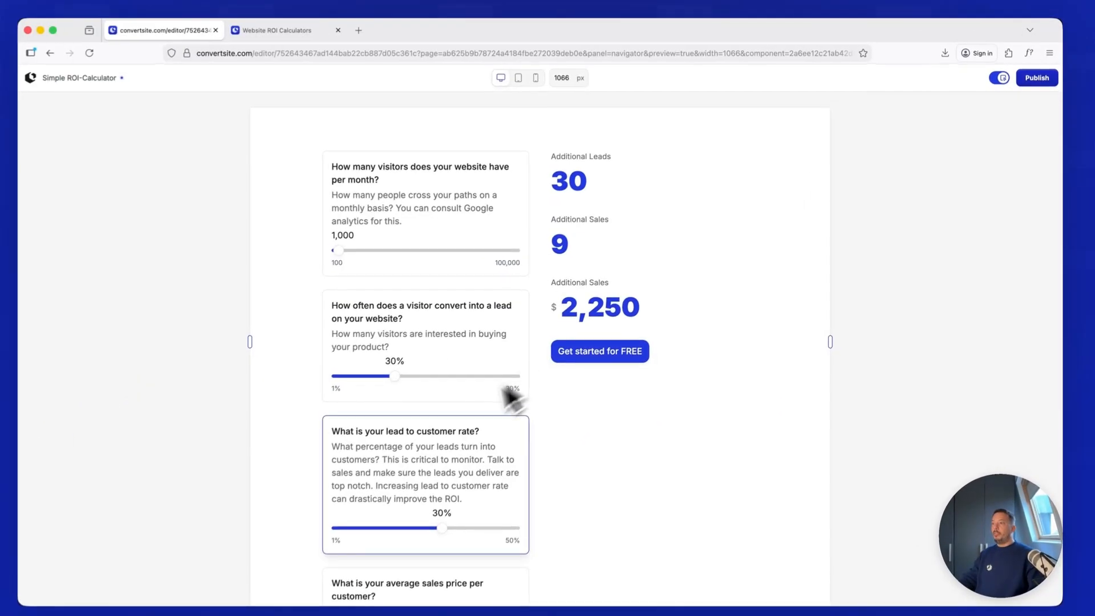
pyautogui.scroll(-3, 485, 411)
pyautogui.scroll(3, 471, 405)
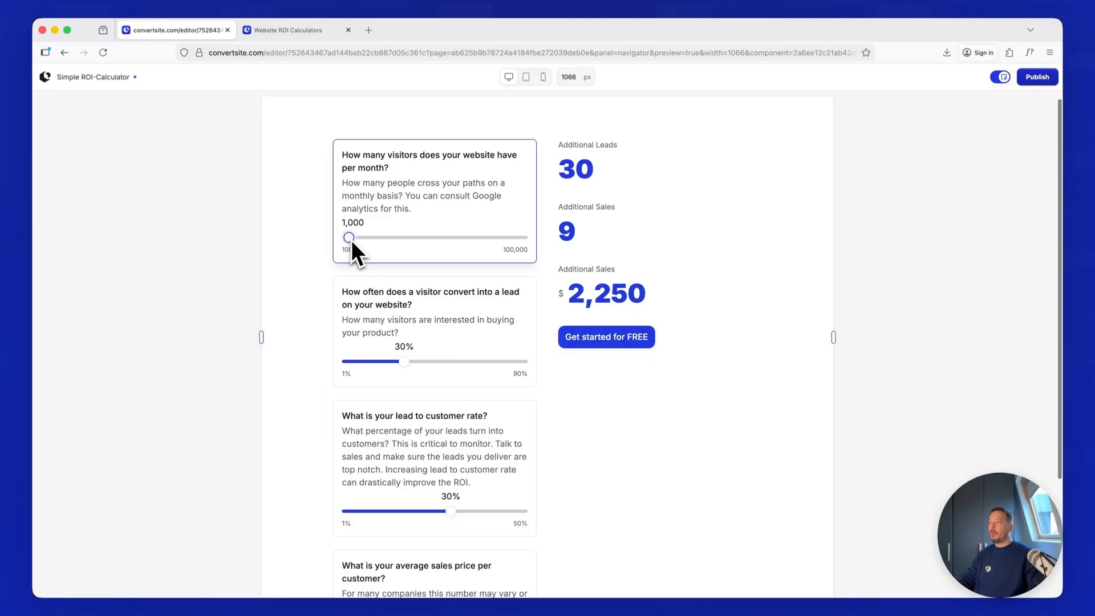
pyautogui.moveTo(350, 239); pyautogui.dragTo(412, 242)
pyautogui.moveTo(403, 360); pyautogui.dragTo(369, 361)
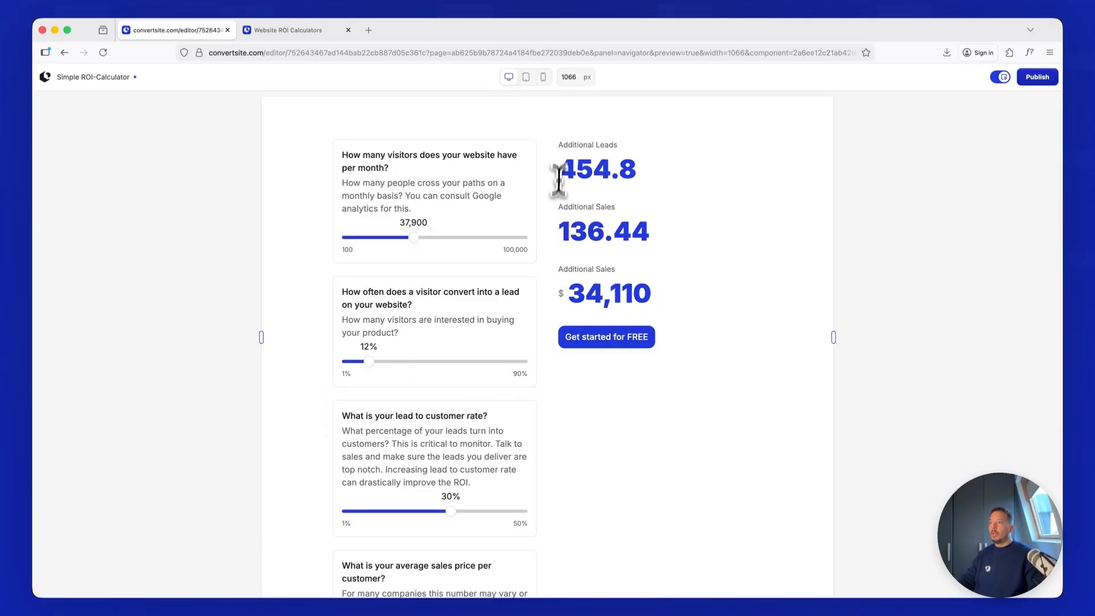
# Test the preview with a 22% lead to customer rate and try the "Get started for FREE" button's link.
pyautogui.scroll(-2, 462, 399)
pyautogui.moveTo(451, 458); pyautogui.dragTo(424, 460)
pyautogui.scroll(-1, 424, 461)
pyautogui.scroll(3, 426, 465)
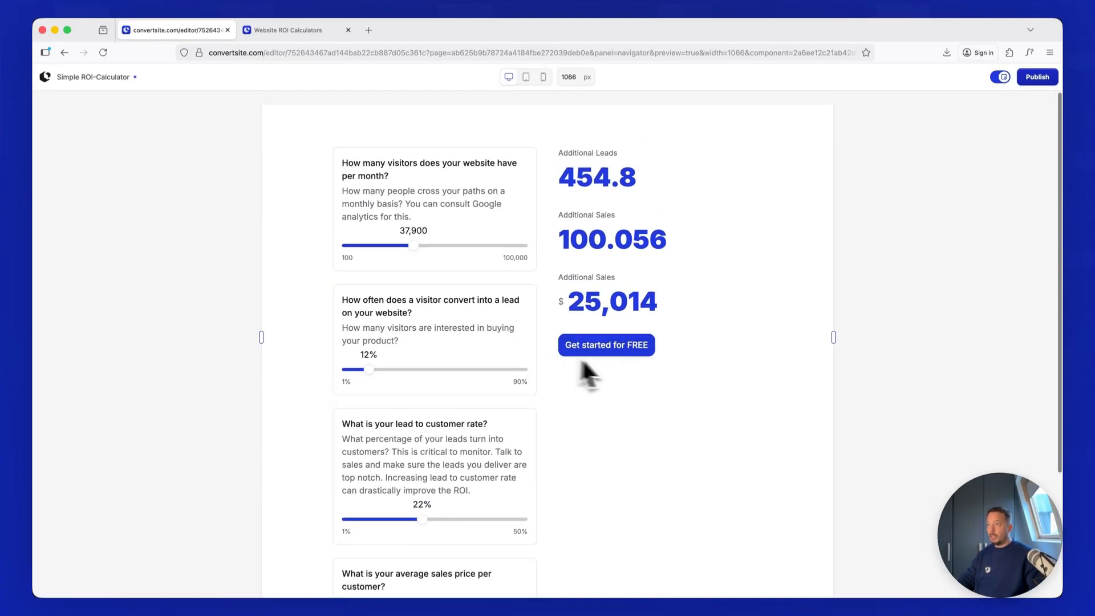
pyautogui.click(619, 345)
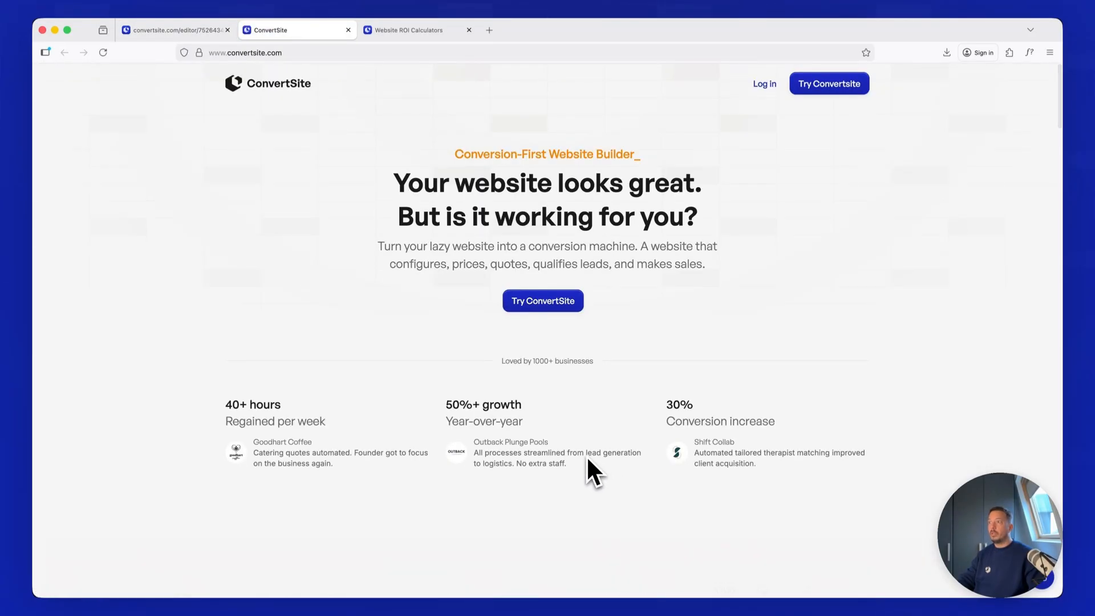